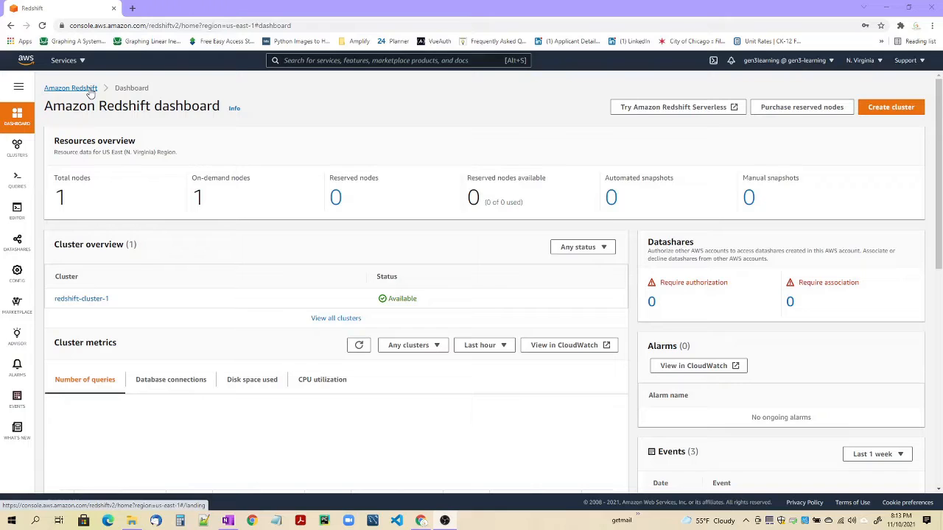
- Open the details of redshift-cluster-1 and launch Query editor v2
{"action": "left_click", "coordinate": [82, 300]}
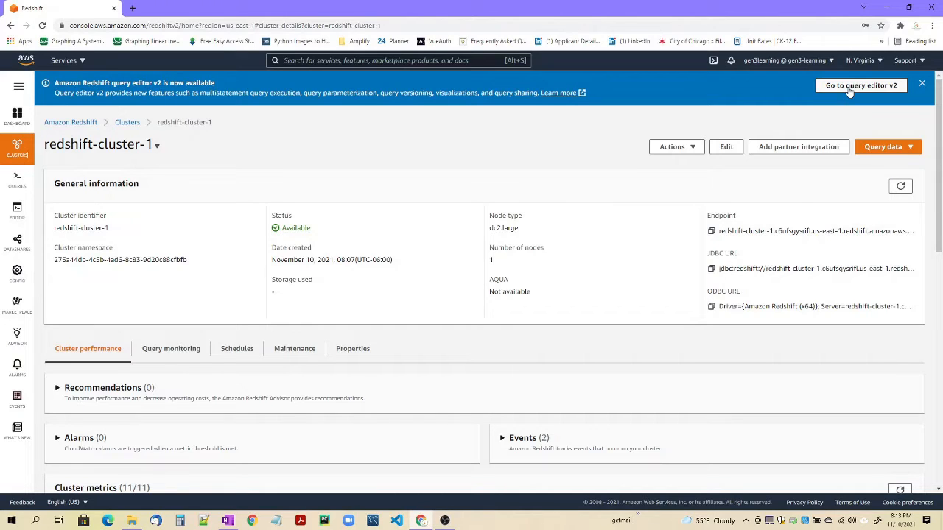
{"action": "mouse_move", "coordinate": [9, 204]}
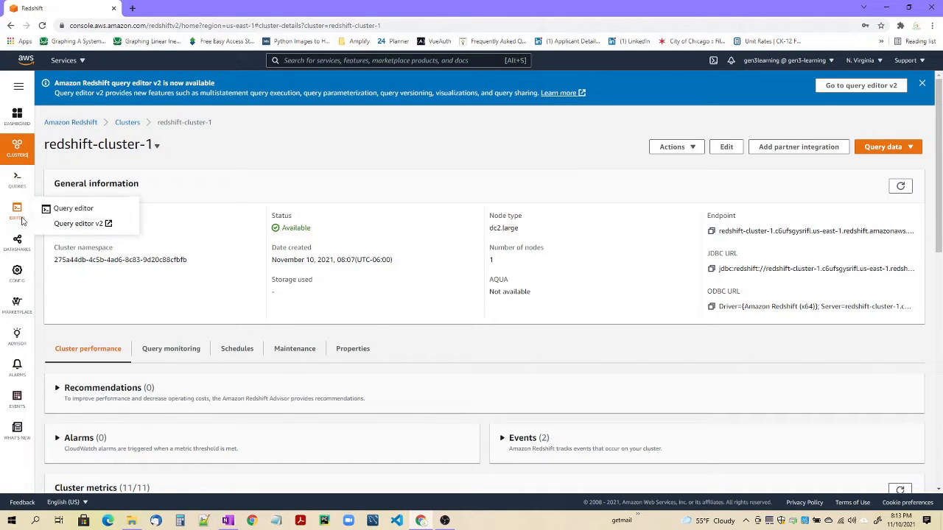
{"action": "left_click", "coordinate": [81, 224]}
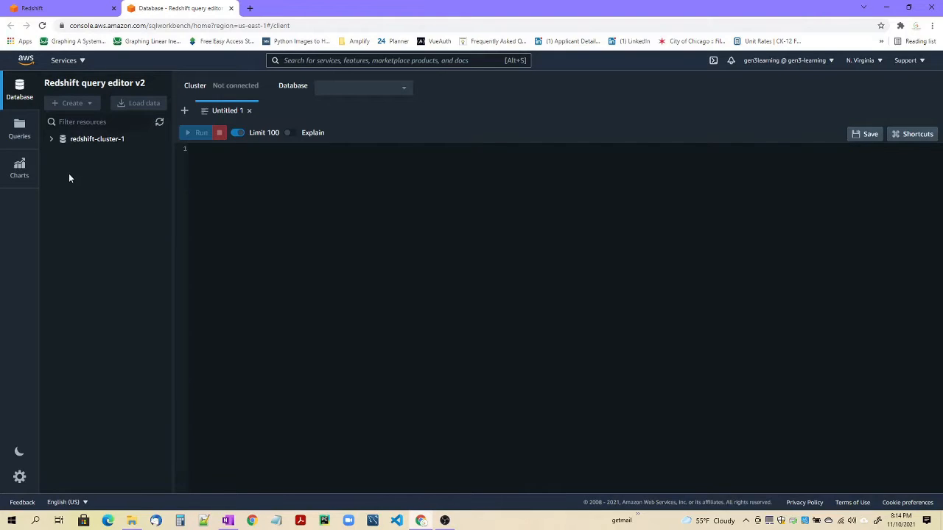
- Connect to redshift-cluster-1 and list the tables in the dev database's public schema
{"action": "left_click", "coordinate": [51, 140]}
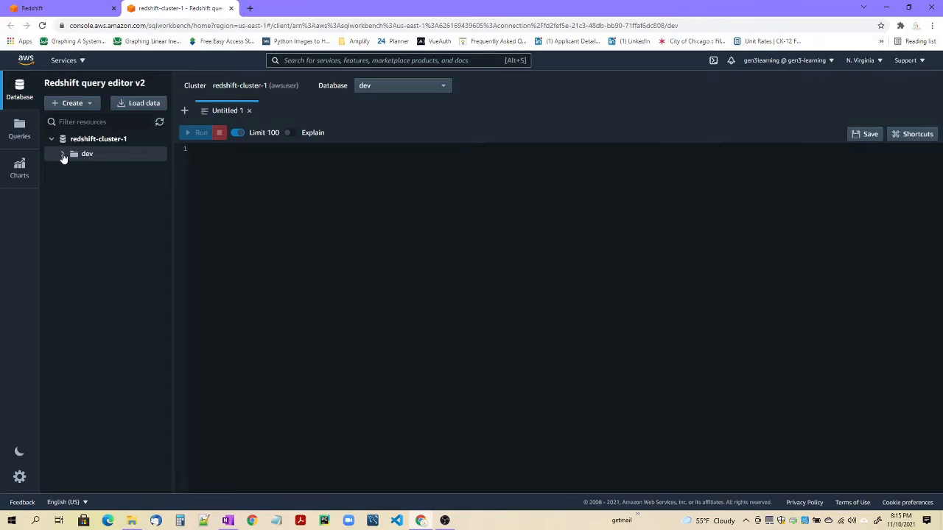
{"action": "left_click", "coordinate": [63, 155]}
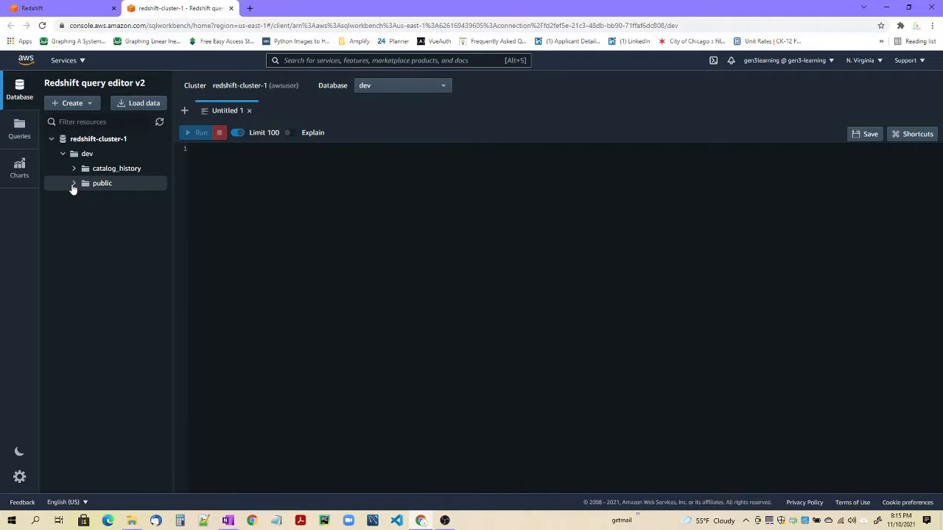
{"action": "left_click", "coordinate": [73, 184]}
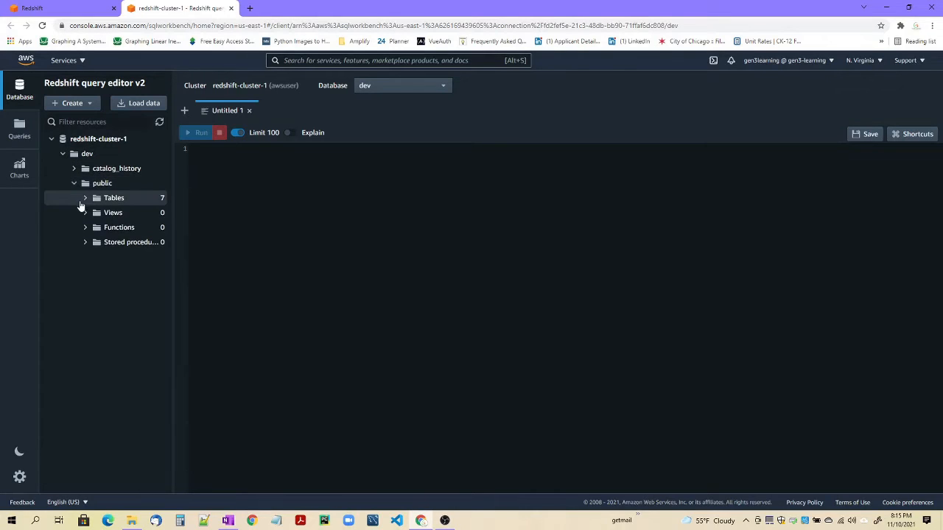
{"action": "left_click", "coordinate": [84, 198]}
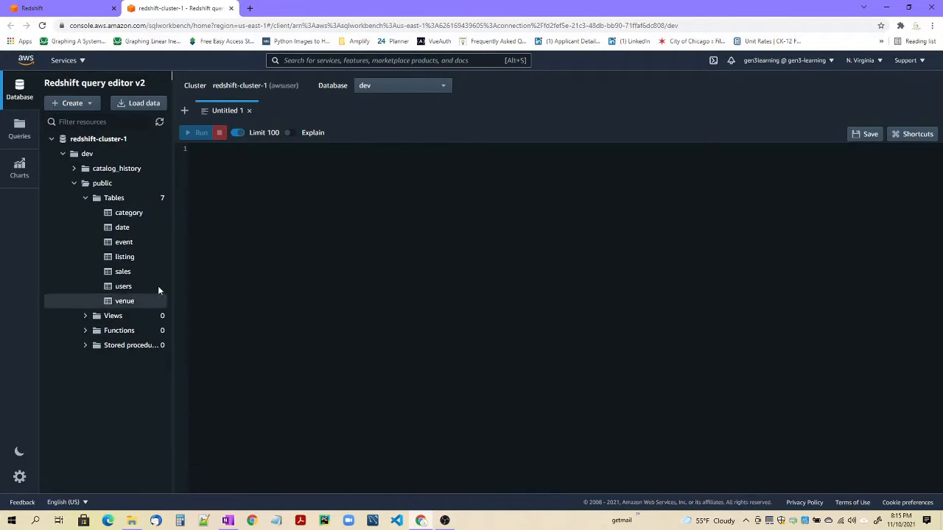
- Check which databases can be chosen for the cluster connection
{"action": "left_click", "coordinate": [440, 87]}
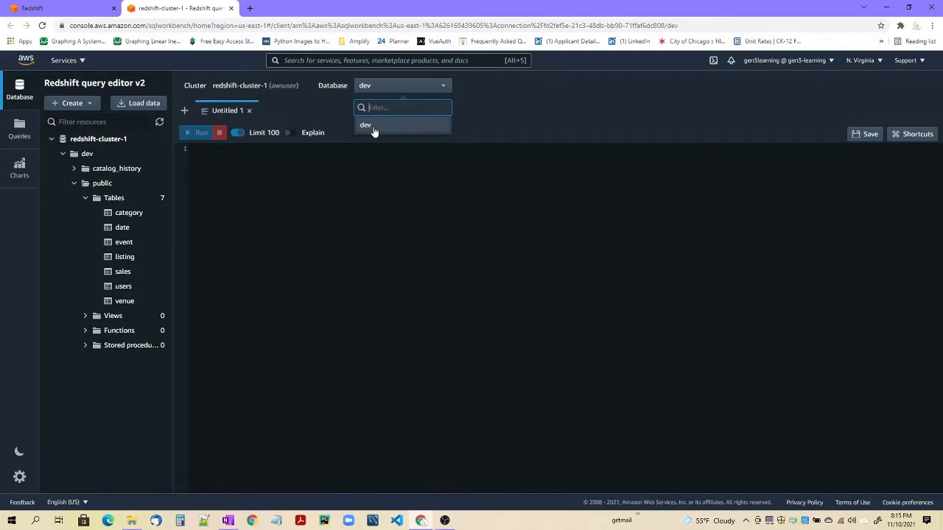
{"action": "left_click", "coordinate": [282, 174]}
{"action": "left_click", "coordinate": [192, 149]}
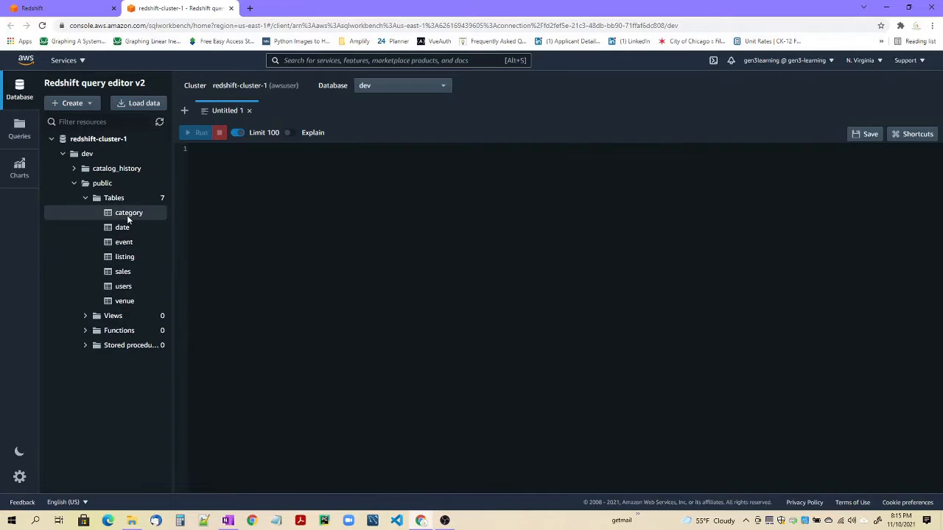
- Generate a SELECT * query for the category table and view the table's column definitions
{"action": "double_click", "coordinate": [129, 211]}
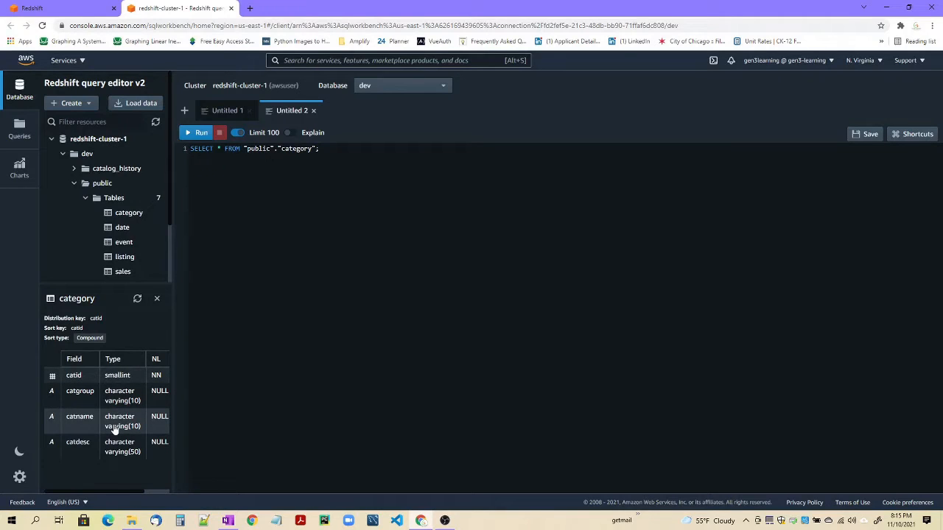
{"action": "left_click", "coordinate": [156, 490]}
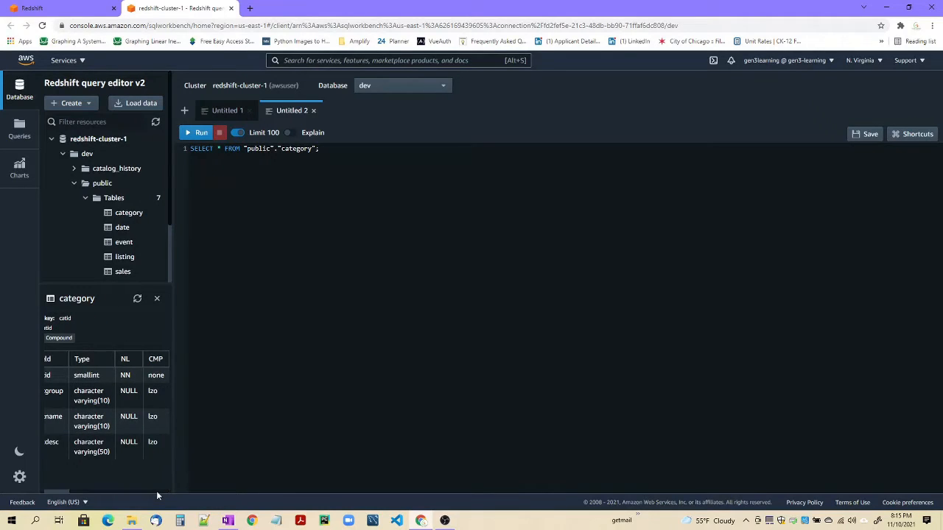
{"action": "left_click", "coordinate": [63, 492]}
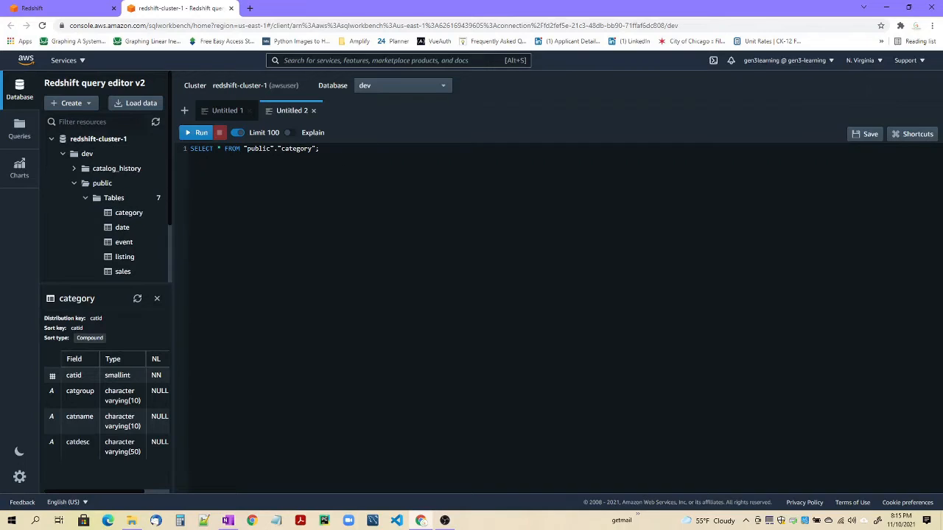
{"action": "left_click_drag", "start_coordinate": [320, 149], "coordinate": [187, 149]}
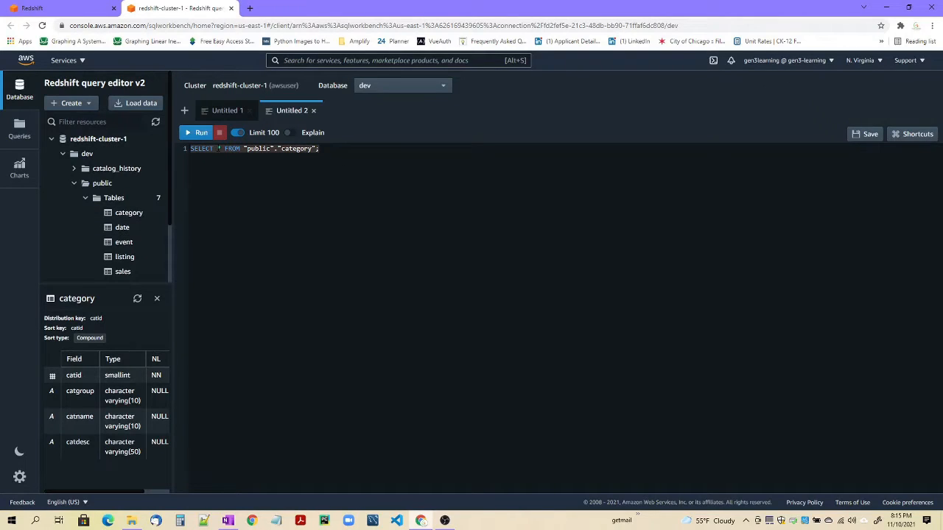
{"action": "left_click", "coordinate": [218, 149]}
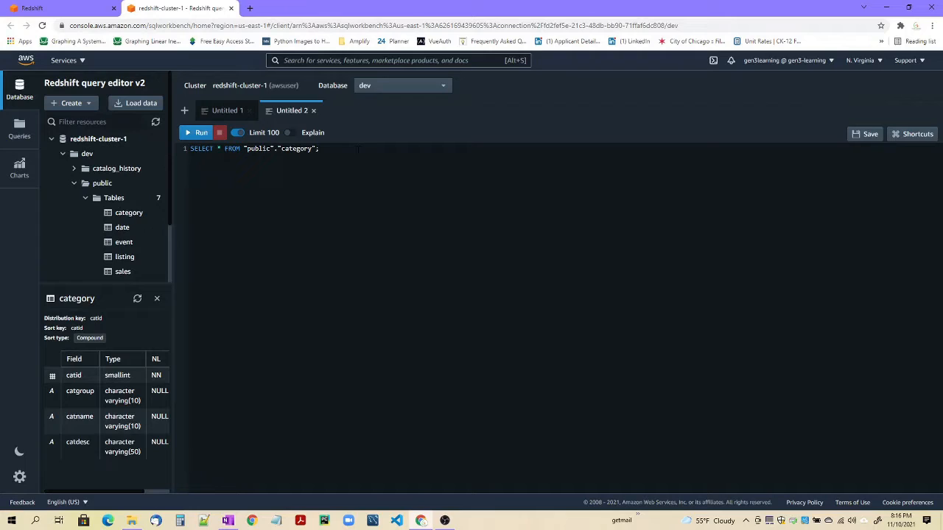
- Replace the asterisk in the category query with the catgroup column
{"action": "double_click", "coordinate": [80, 391]}
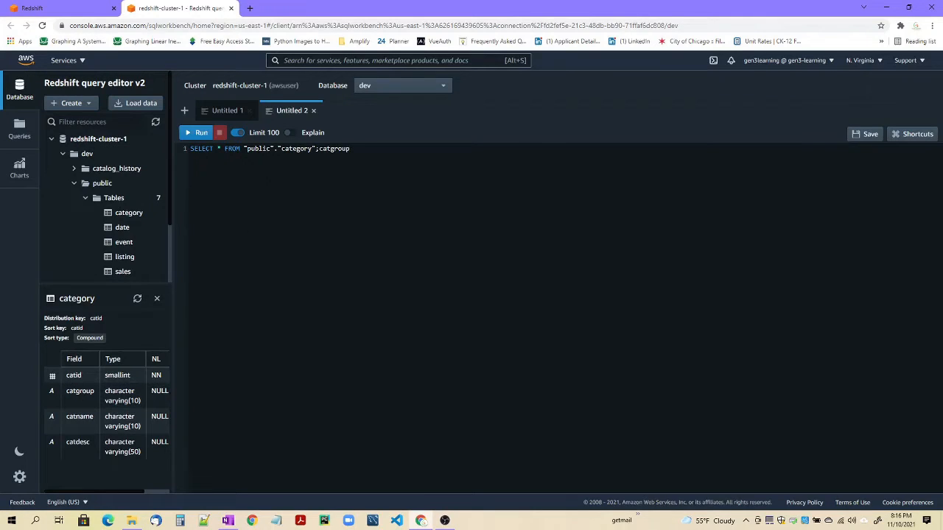
{"action": "left_click_drag", "start_coordinate": [221, 149], "coordinate": [216, 149]}
{"action": "double_click", "coordinate": [335, 149]}
{"action": "key", "text": "ctrl+c"}
{"action": "key", "text": "BackSpace"}
{"action": "left_click_drag", "start_coordinate": [222, 149], "coordinate": [217, 149]}
{"action": "key", "text": "ctrl+v"}
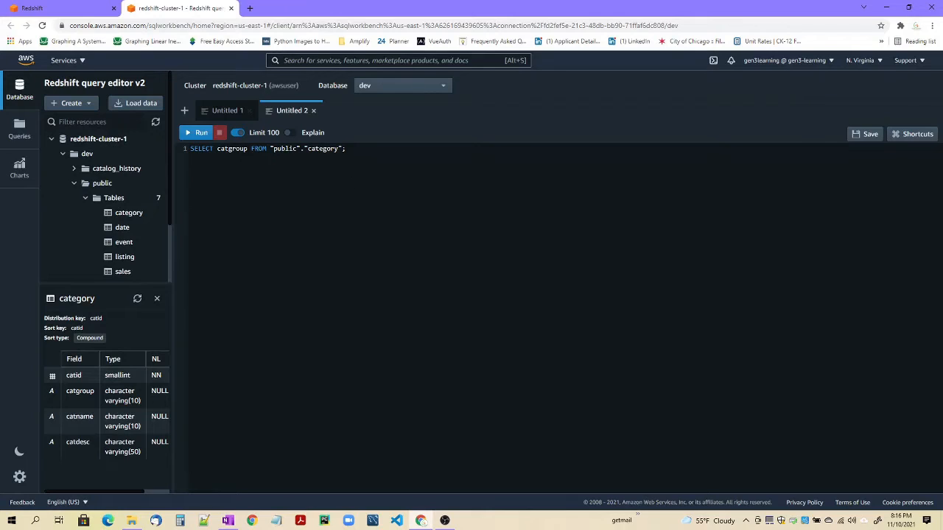
- Run the query that selects catgroup from the public category table
{"action": "left_click_drag", "start_coordinate": [247, 148], "coordinate": [214, 148]}
{"action": "left_click", "coordinate": [269, 168]}
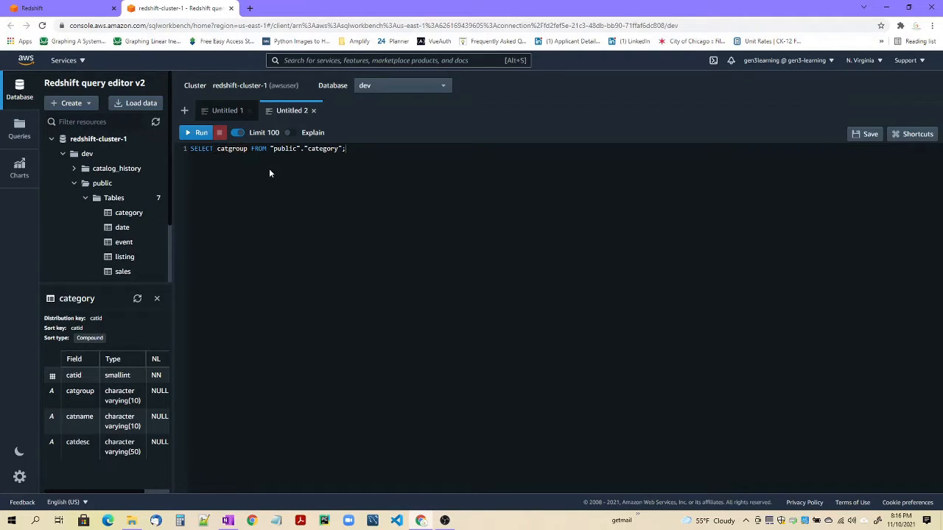
{"action": "left_click", "coordinate": [201, 133]}
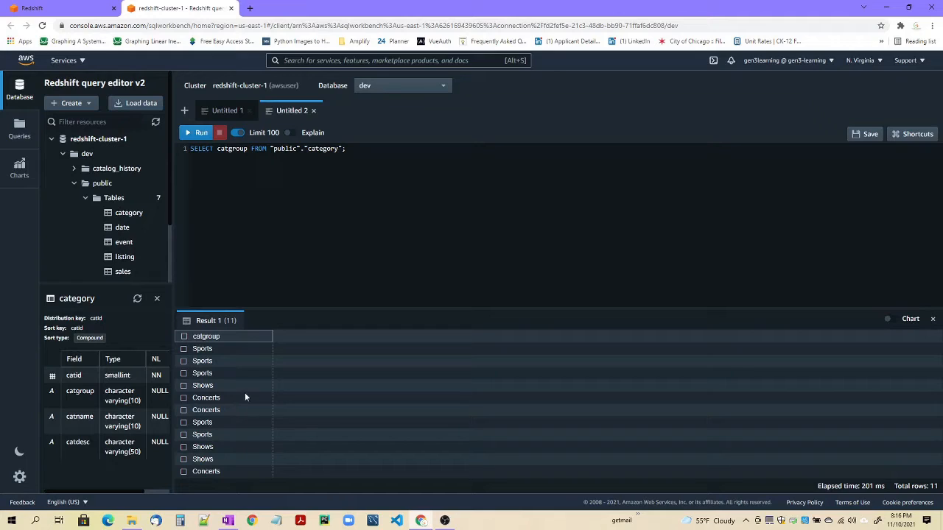
- View the export and copy options for the query results and open a blank Notepad document
{"action": "right_click", "coordinate": [248, 369]}
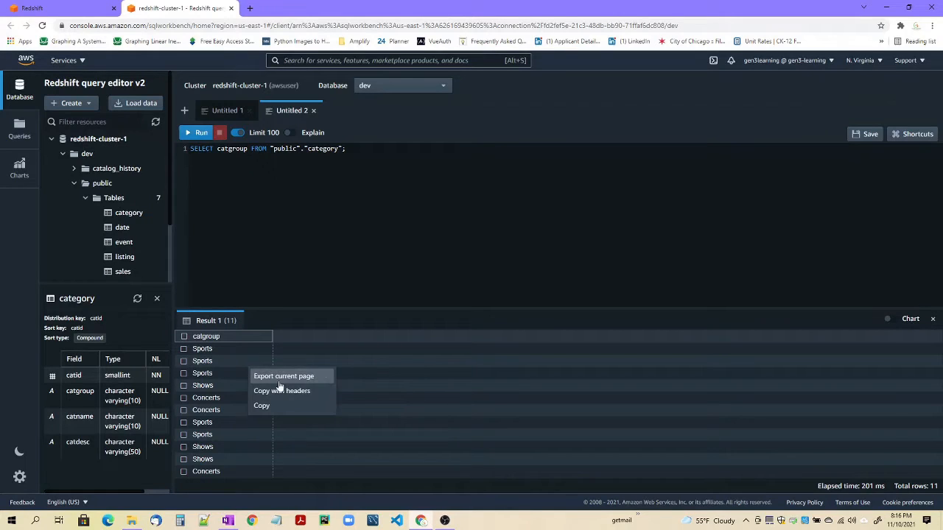
{"action": "mouse_move", "coordinate": [279, 385]}
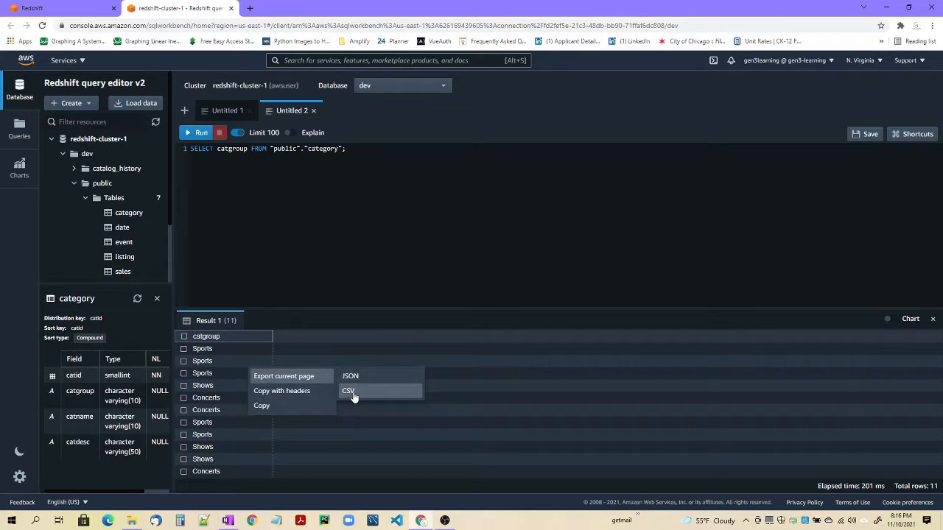
{"action": "left_click", "coordinate": [308, 393]}
{"action": "left_click", "coordinate": [275, 521]}
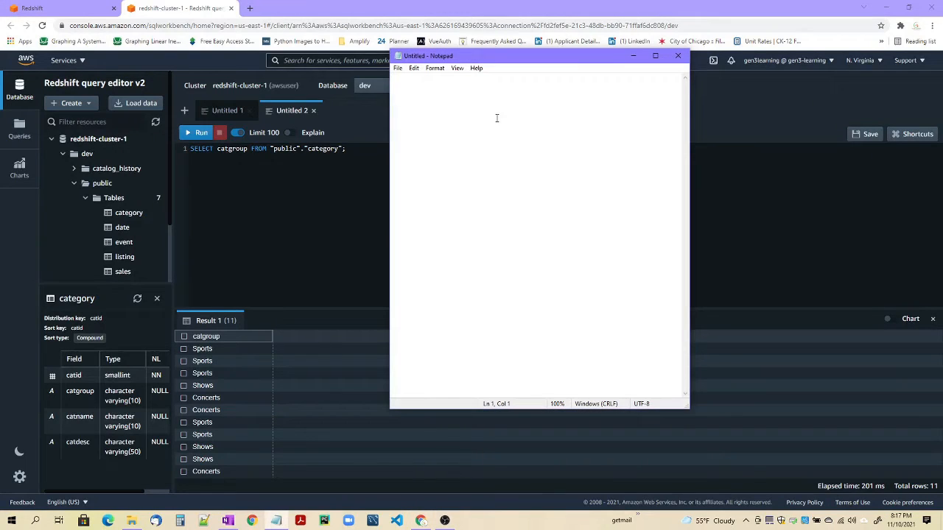
- Try to copy the query results with headers for Notepad without selecting any rows
{"action": "right_click", "coordinate": [237, 345]}
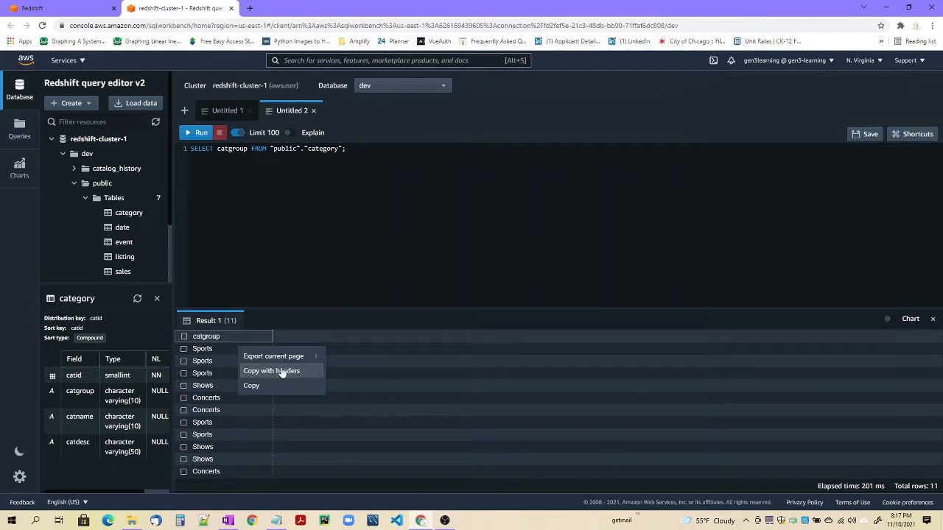
{"action": "left_click", "coordinate": [282, 372]}
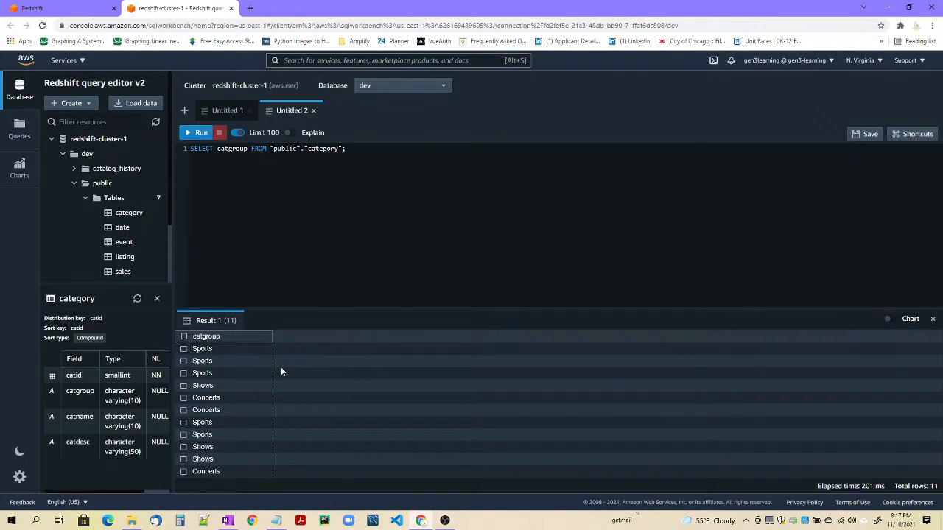
{"action": "key", "text": "alt+Tab"}
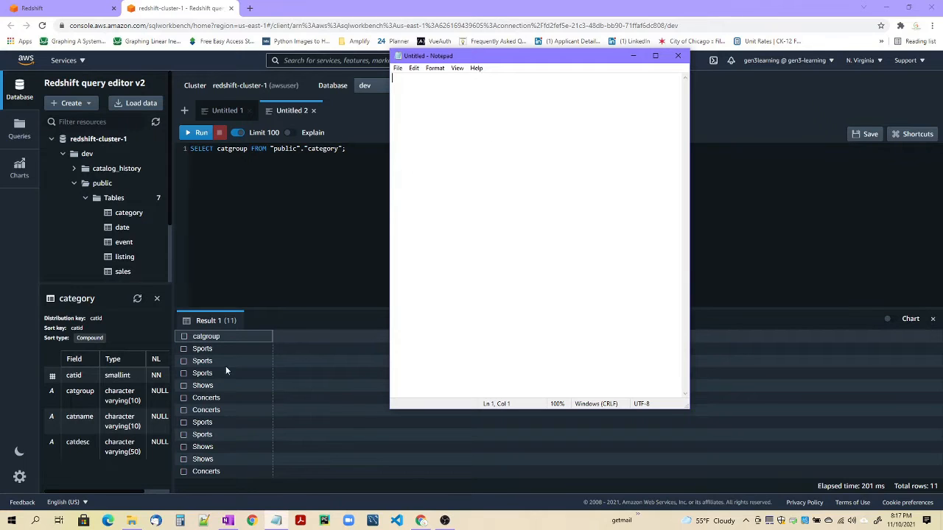
{"action": "key", "text": "alt+Tab"}
- Select all rows of the catgroup result, copy them with headers, and paste them into the blank Notepad document
{"action": "left_click", "coordinate": [183, 336]}
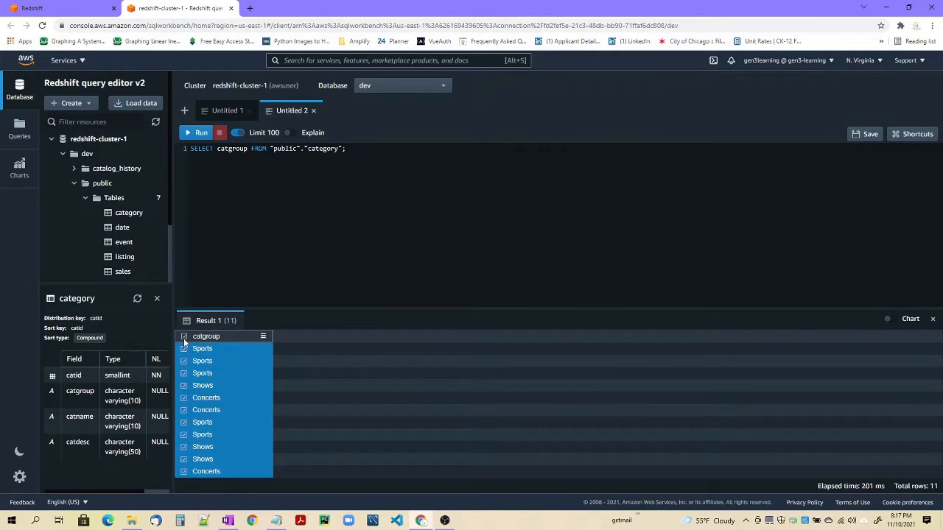
{"action": "right_click", "coordinate": [249, 359]}
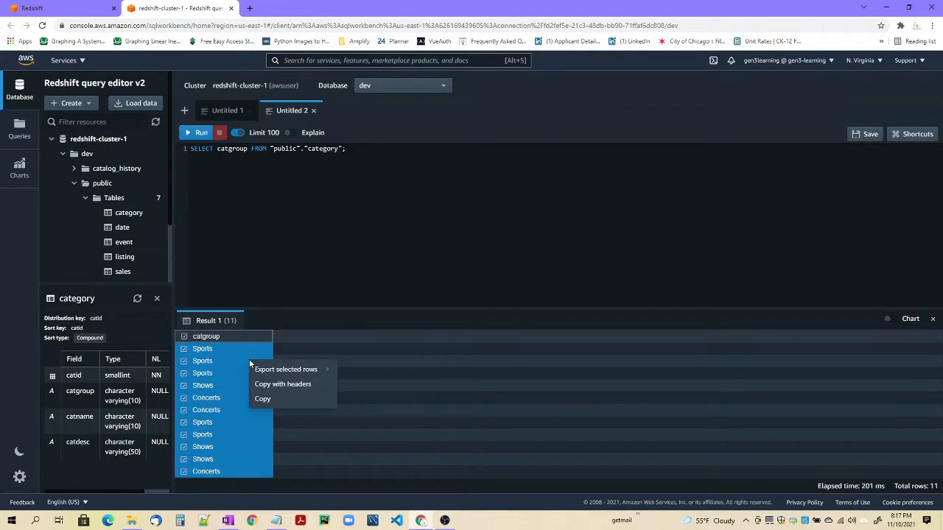
{"action": "left_click", "coordinate": [293, 384]}
{"action": "key", "text": "alt+Tab"}
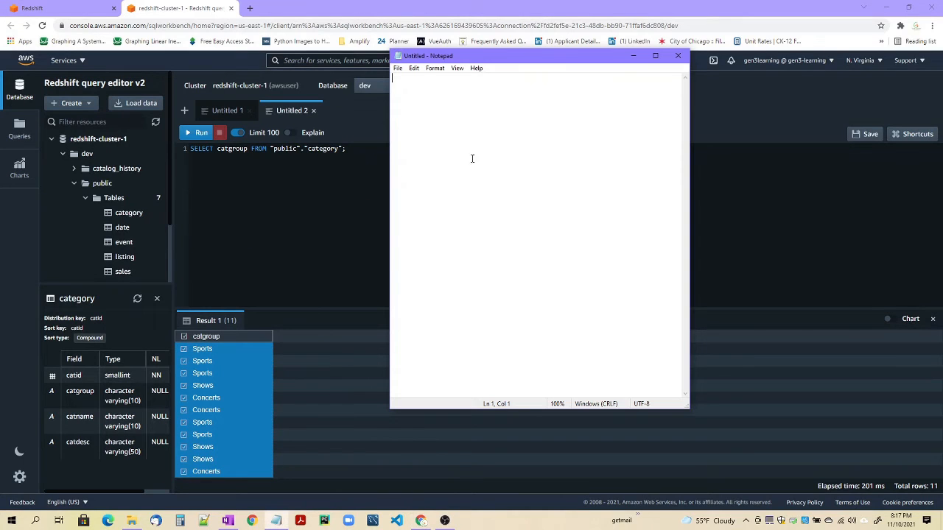
{"action": "key", "text": "ctrl+v"}
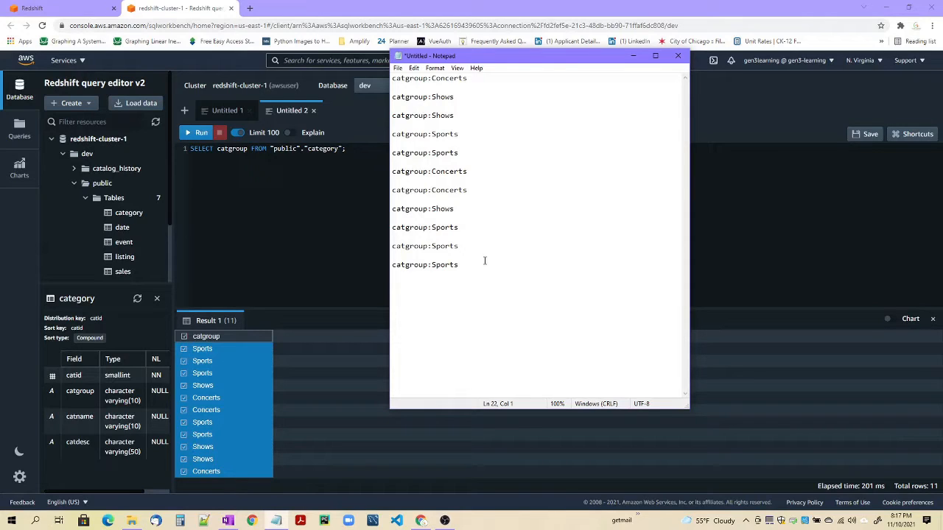
{"action": "left_click_drag", "start_coordinate": [482, 264], "coordinate": [391, 79]}
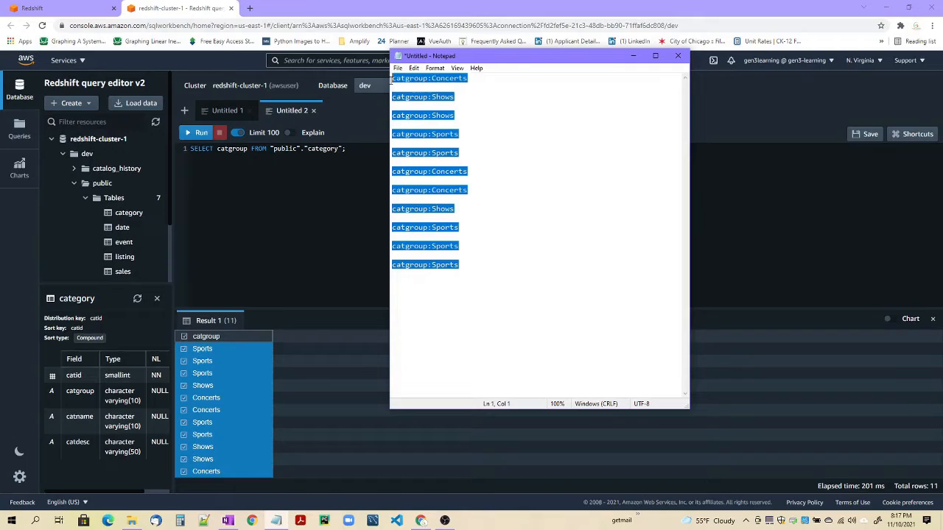
{"action": "left_click", "coordinate": [466, 112]}
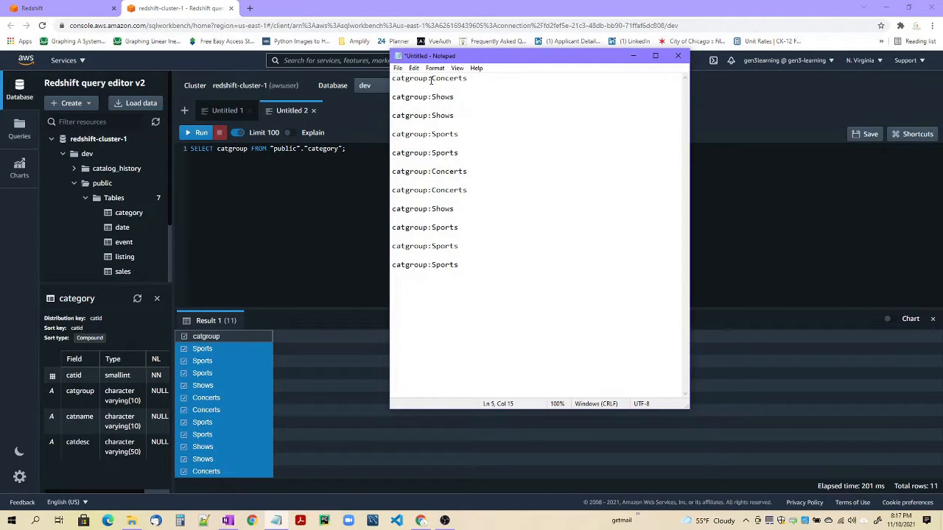
- Below the pasted rows, write the plain column layout on separate lines: catgroup, Sports, Sports, Sports, Shows
{"action": "left_click", "coordinate": [499, 268]}
{"action": "type", "text": "catgrou"}
{"action": "key", "text": "BackSpace"}
{"action": "key", "text": "BackSpace"}
{"action": "type", "text": "oup "}
{"action": "type", "text": "Sports"}
{"action": "key", "text": "Return"}
{"action": "type", "text": "Sports"}
{"action": "key", "text": "Return"}
{"action": "type", "text": "Sports"}
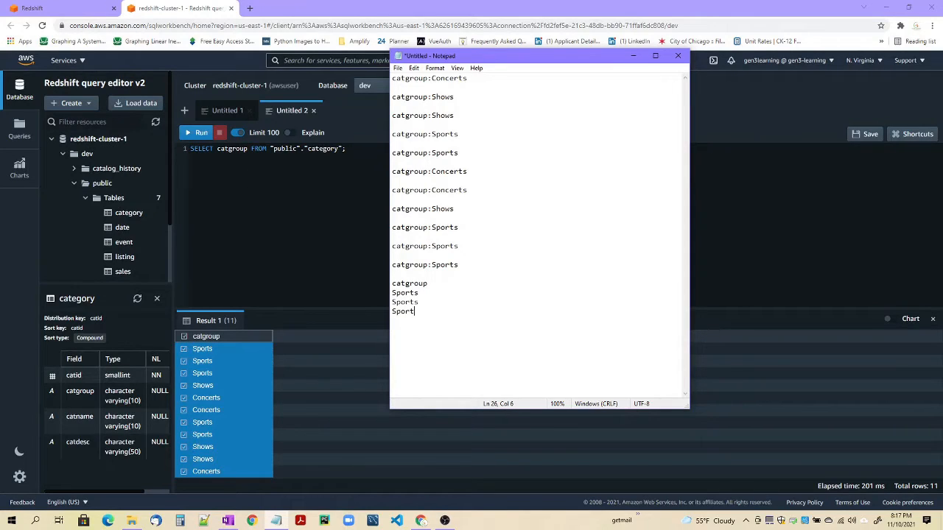
{"action": "key", "text": "Return"}
{"action": "type", "text": "Shows"}
{"action": "double_click", "coordinate": [445, 78]}
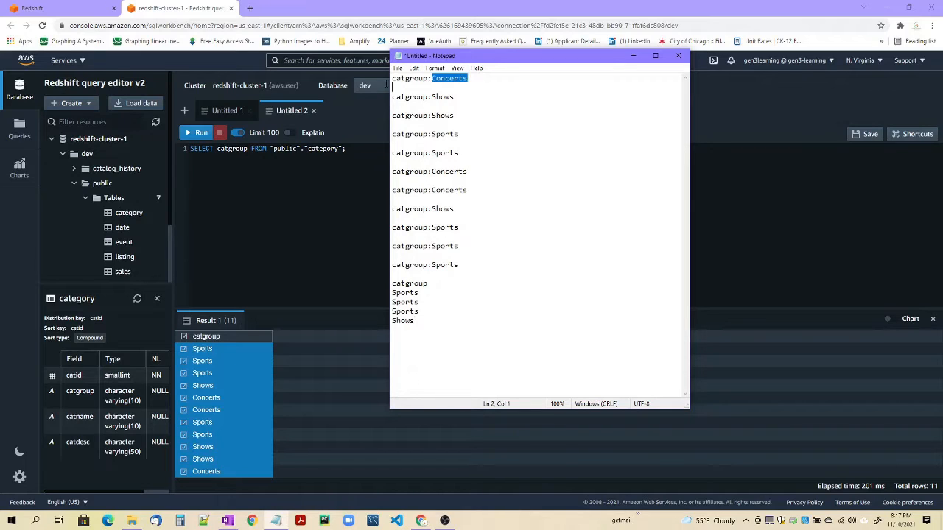
- Return to the Redshift query editor, add catname after catgroup in the SELECT list, and run the query
{"action": "left_click", "coordinate": [260, 179]}
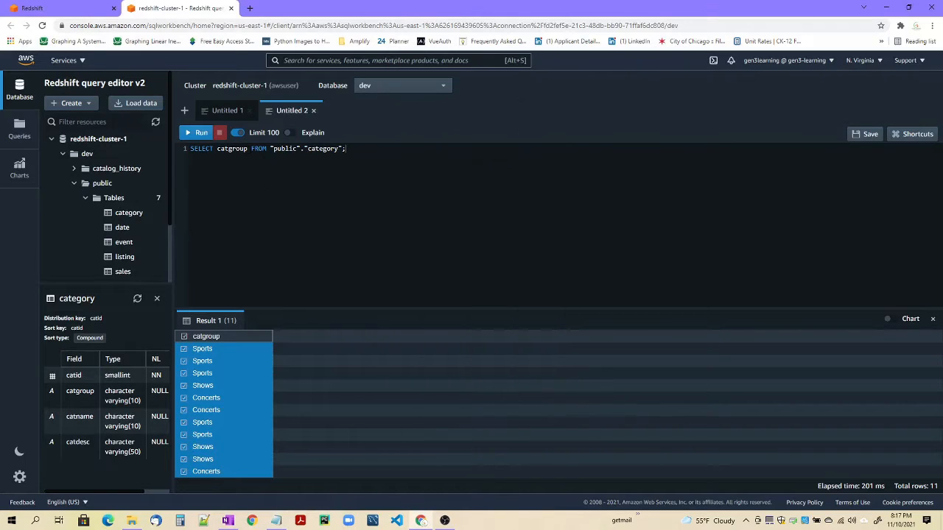
{"action": "type", "text": ", catname"}
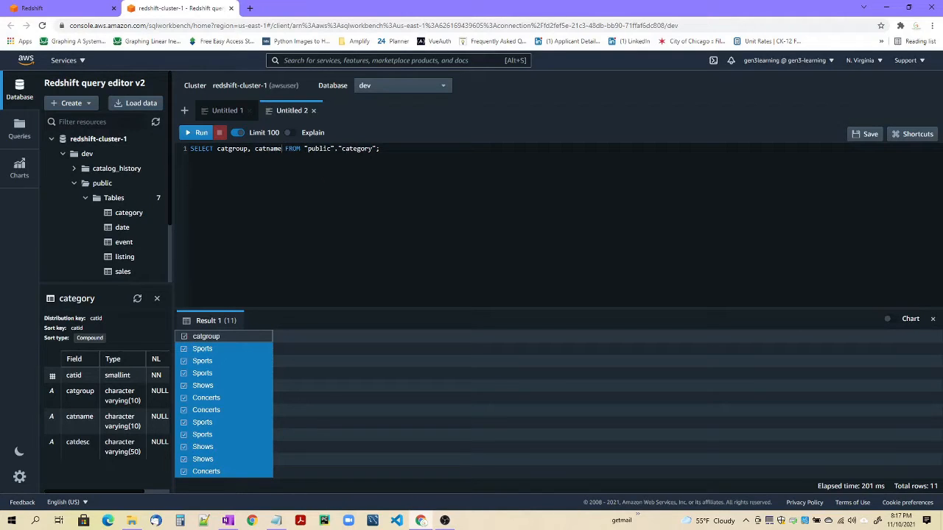
{"action": "left_click", "coordinate": [221, 361]}
{"action": "left_click", "coordinate": [197, 133]}
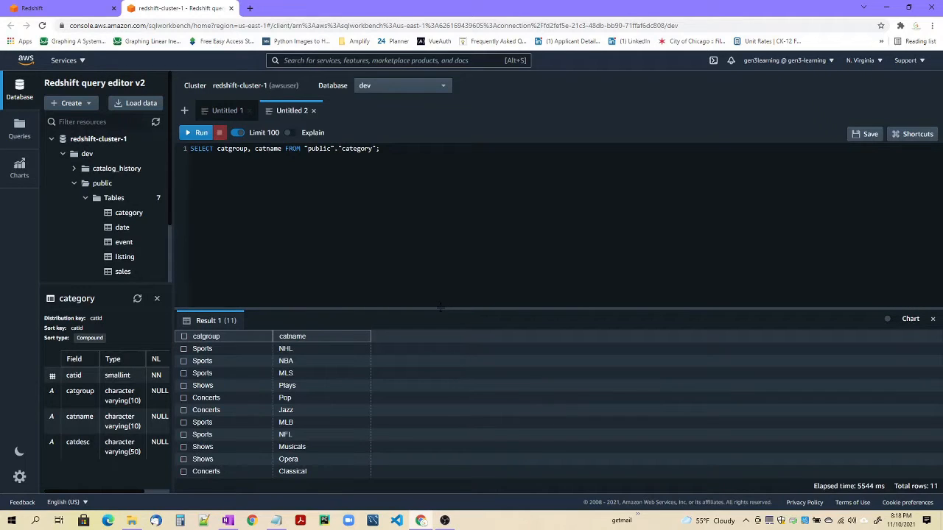
- Select all rows of the catgroup and catname result, copy them with headers, and replace the entire Notepad text with them
{"action": "left_click_drag", "start_coordinate": [440, 307], "coordinate": [442, 285]}
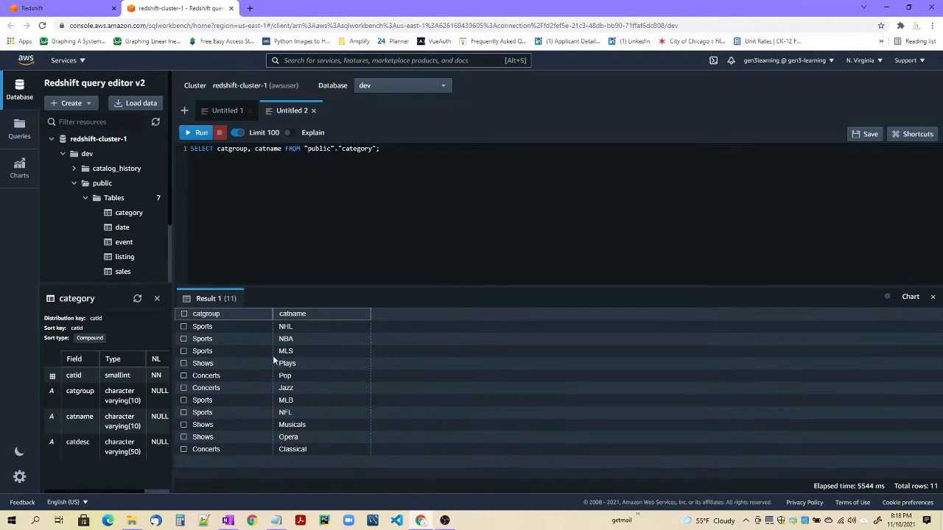
{"action": "left_click", "coordinate": [184, 315]}
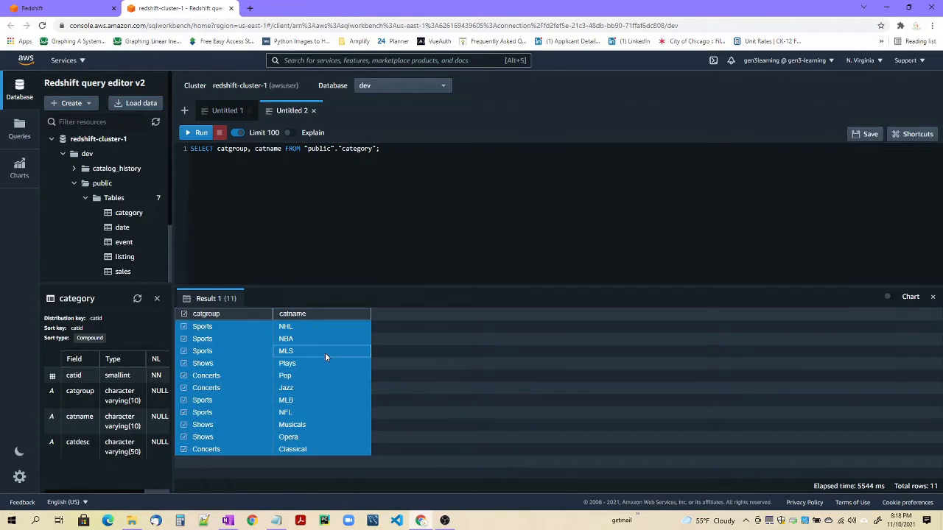
{"action": "right_click", "coordinate": [324, 352]}
{"action": "left_click", "coordinate": [356, 377]}
{"action": "key", "text": "alt+Tab"}
{"action": "left_click", "coordinate": [542, 255]}
{"action": "key", "text": "ctrl+a"}
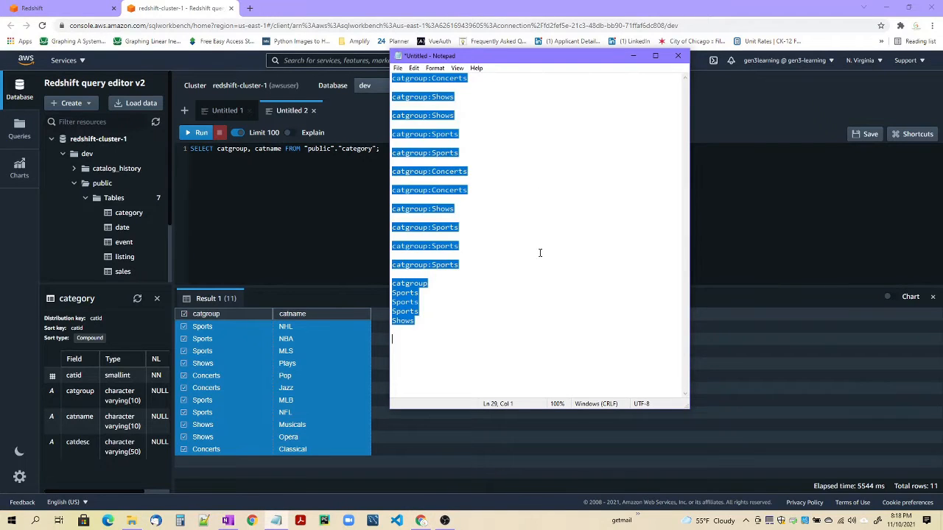
{"action": "key", "text": "Delete"}
{"action": "key", "text": "ctrl+v"}
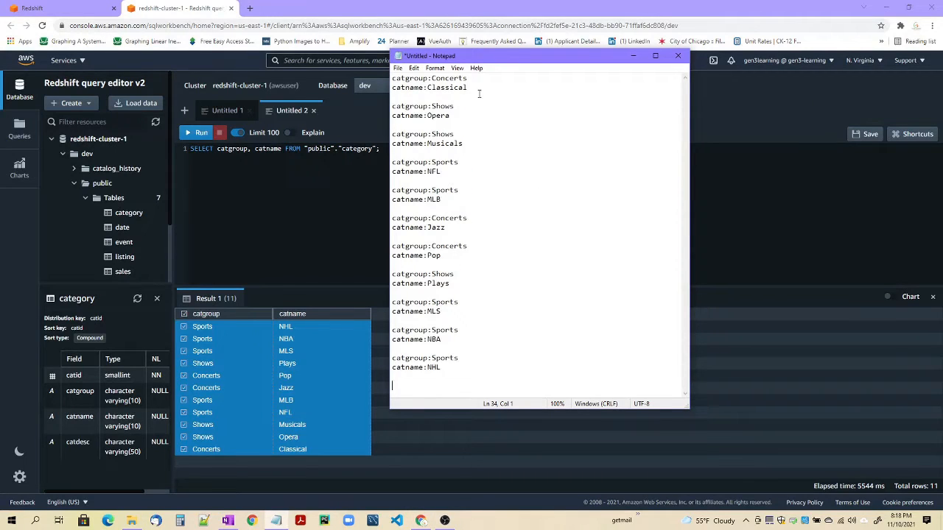
- Highlight the pasted catgroup and catname pairs in Notepad, and close the document without saving
{"action": "left_click_drag", "start_coordinate": [479, 92], "coordinate": [392, 78]}
{"action": "left_click", "coordinate": [553, 133]}
{"action": "left_click_drag", "start_coordinate": [477, 369], "coordinate": [364, 85]}
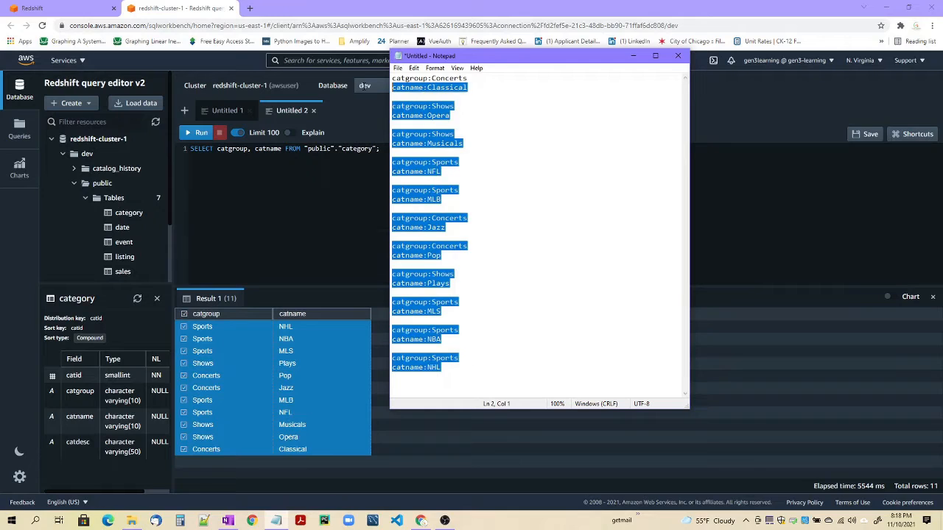
{"action": "left_click", "coordinate": [679, 56]}
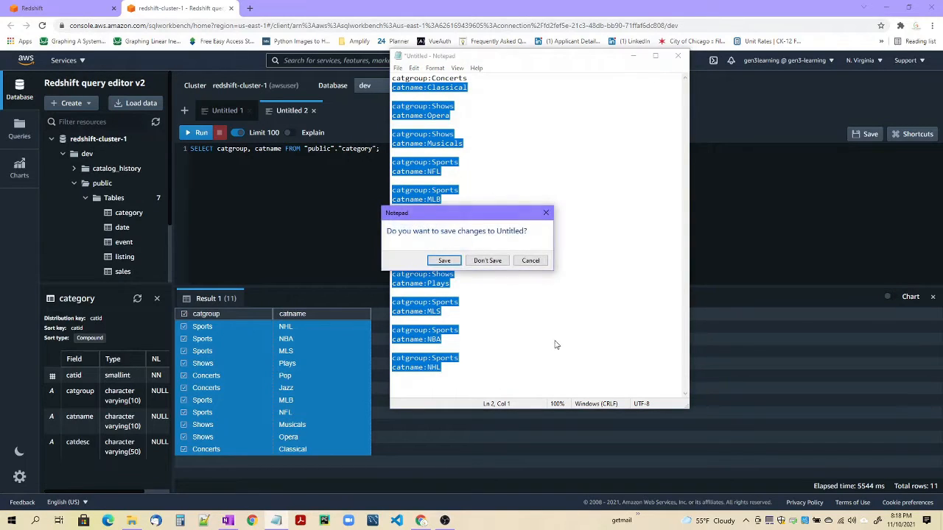
{"action": "left_click", "coordinate": [486, 262]}
- Copy the selected result rows without headers and paste them into a new Notepad document
{"action": "right_click", "coordinate": [332, 358]}
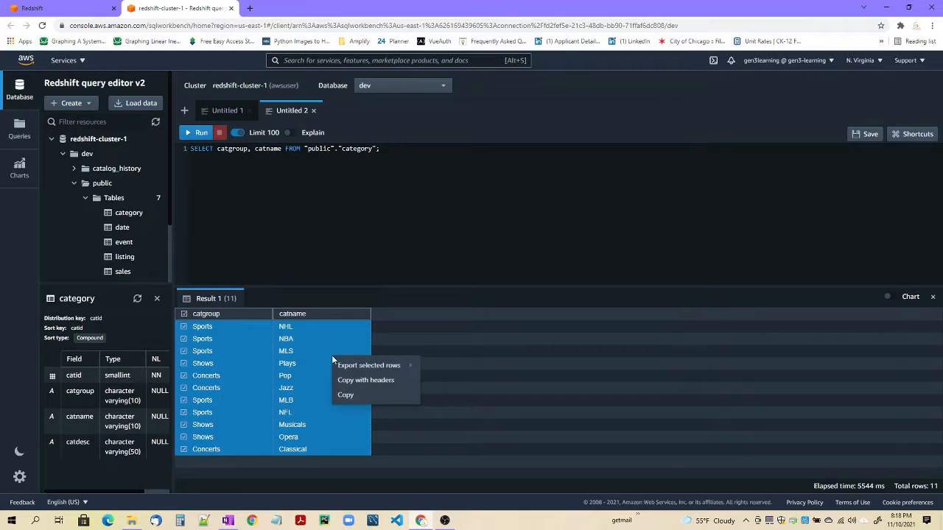
{"action": "left_click", "coordinate": [373, 397]}
{"action": "left_click", "coordinate": [276, 520]}
{"action": "key", "text": "ctrl+v"}
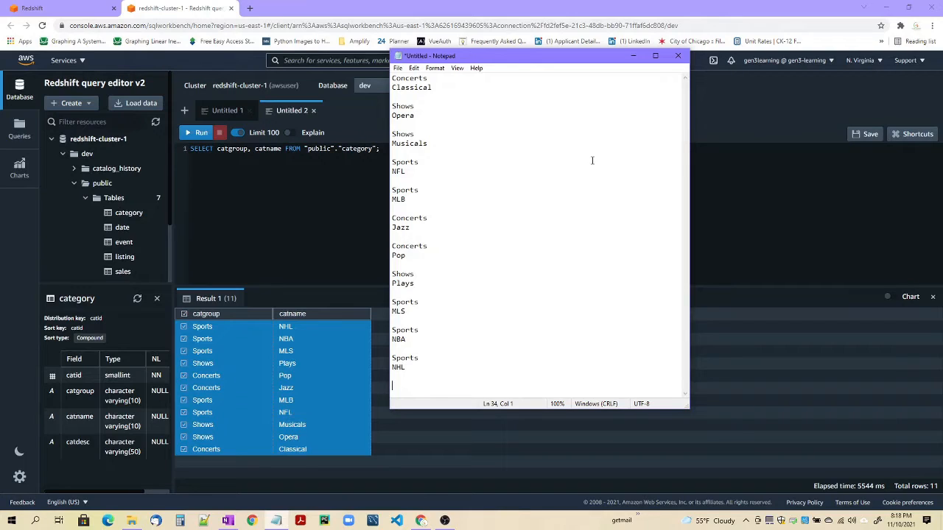
- Put Concerts Classical and Shows Opera each on a single line, remove their leftover second lines, and close Notepad without saving
{"action": "left_click", "coordinate": [432, 81]}
{"action": "left_click", "coordinate": [436, 81]}
{"action": "type", "text": "Classical"}
{"action": "key", "text": "shift+Home"}
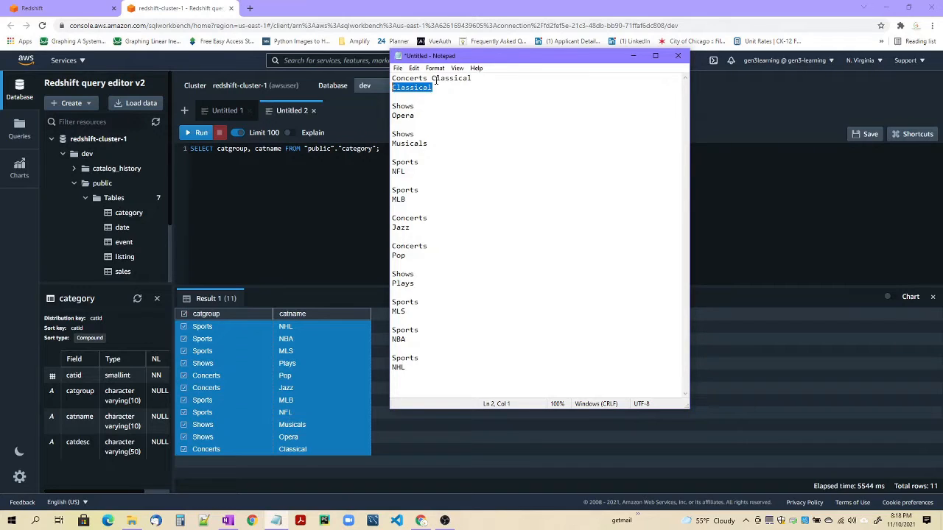
{"action": "key", "text": "BackSpace"}
{"action": "key", "text": "Delete"}
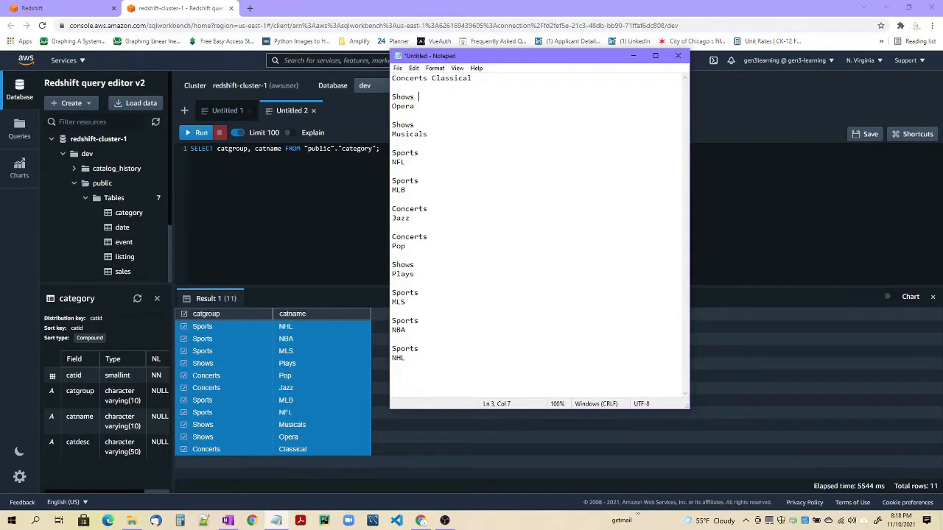
{"action": "type", "text": "Opera"}
{"action": "key", "text": "Down"}
{"action": "key", "text": "shift+Home"}
{"action": "key", "text": "BackSpace"}
{"action": "left_click", "coordinate": [679, 58]}
{"action": "left_click", "coordinate": [686, 57]}
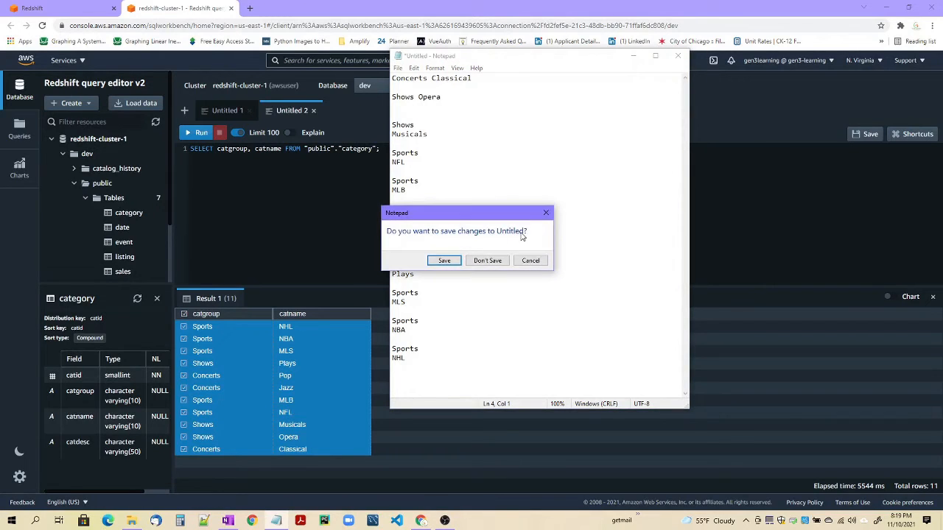
{"action": "left_click", "coordinate": [494, 261]}
- Export the selected result rows as a JSON file and again as a CSV file
{"action": "right_click", "coordinate": [339, 353]}
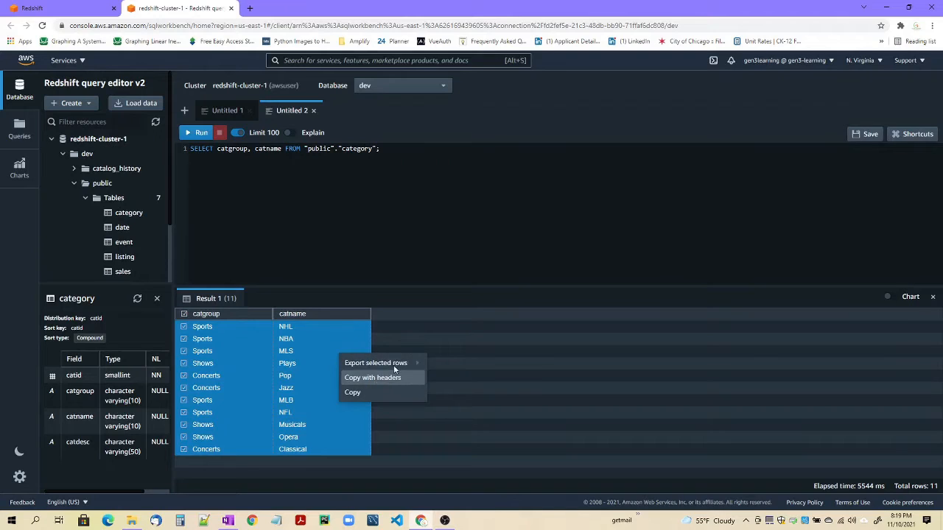
{"action": "mouse_move", "coordinate": [410, 364]}
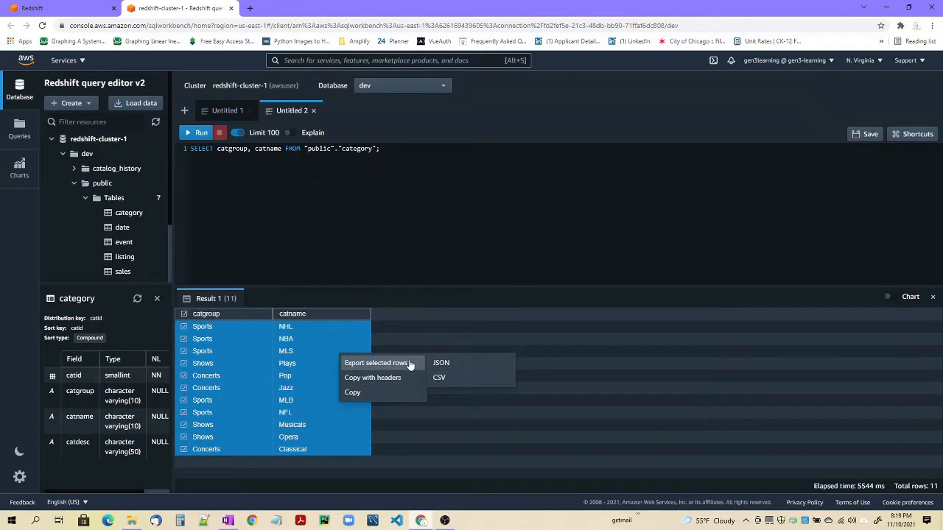
{"action": "left_click", "coordinate": [480, 364]}
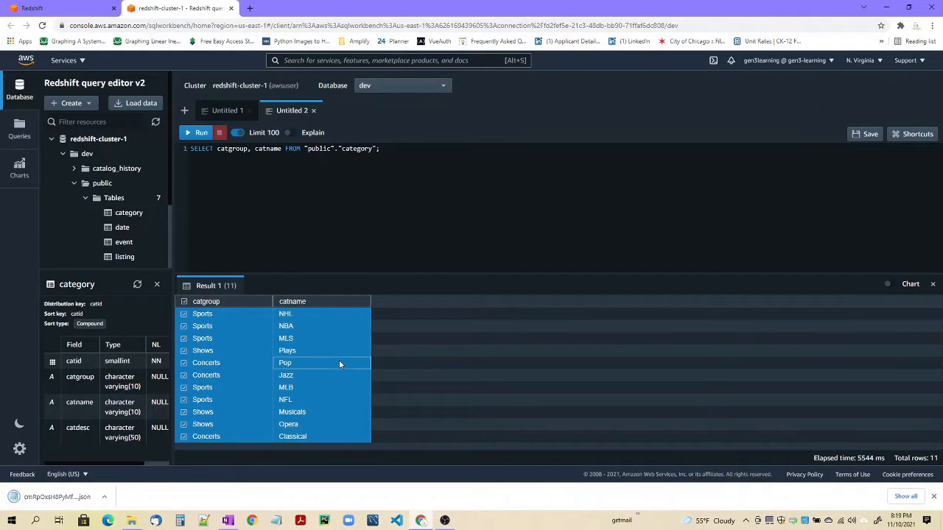
{"action": "right_click", "coordinate": [339, 361]}
{"action": "mouse_move", "coordinate": [400, 371]}
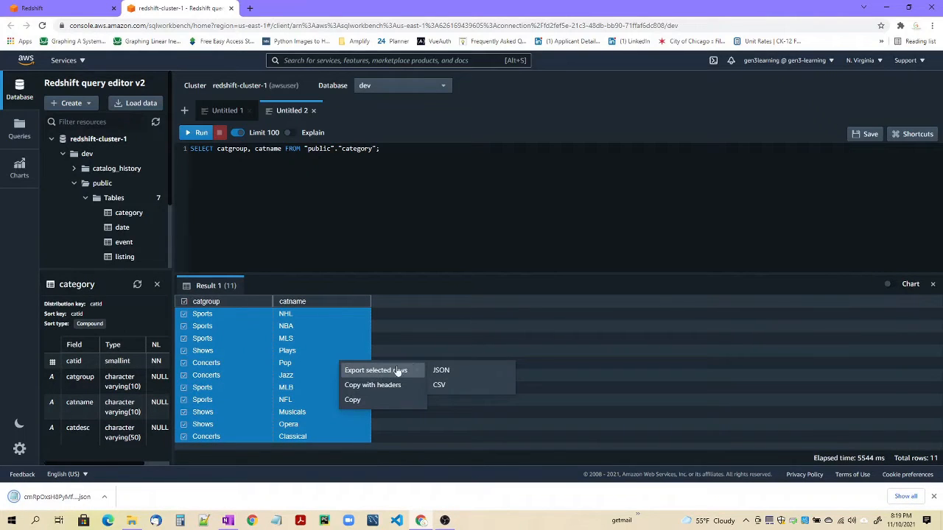
{"action": "left_click", "coordinate": [455, 386]}
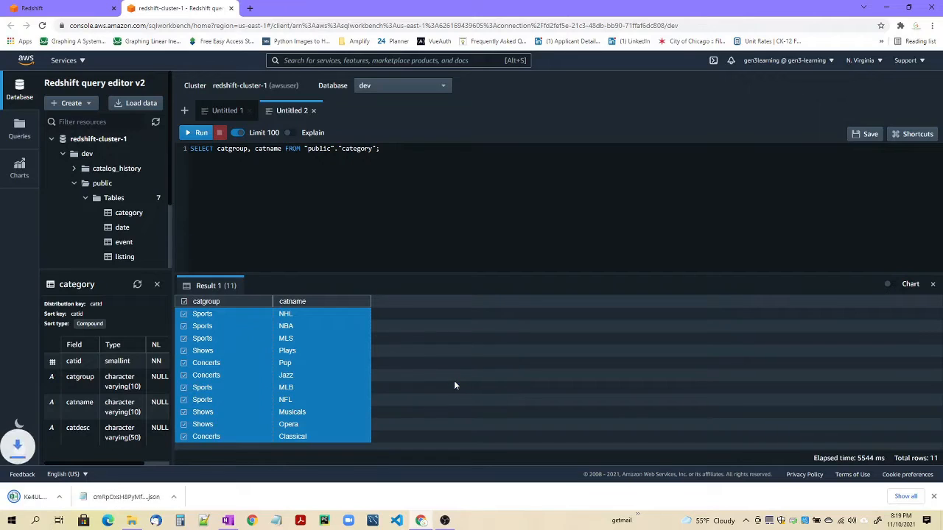
- Open the exported JSON file, examine its catgroup and catname records, and close it
{"action": "left_click", "coordinate": [226, 502]}
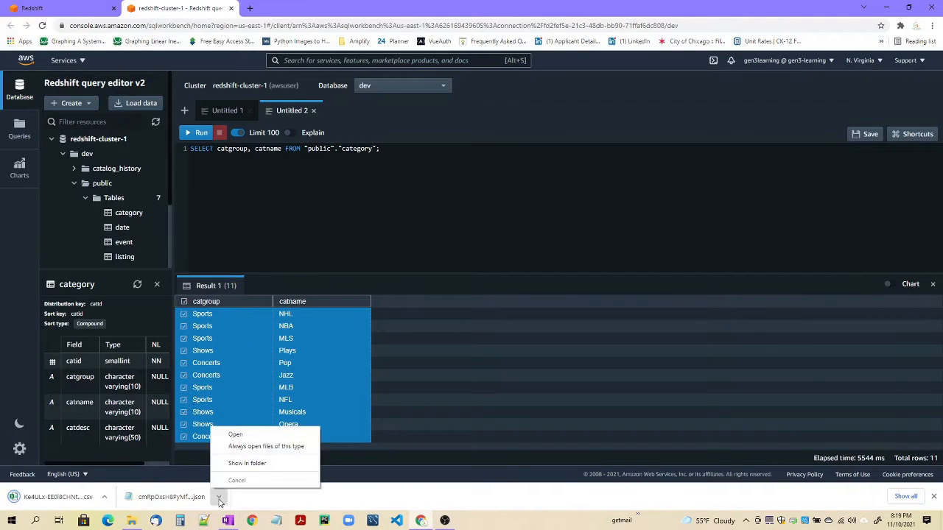
{"action": "left_click", "coordinate": [259, 432]}
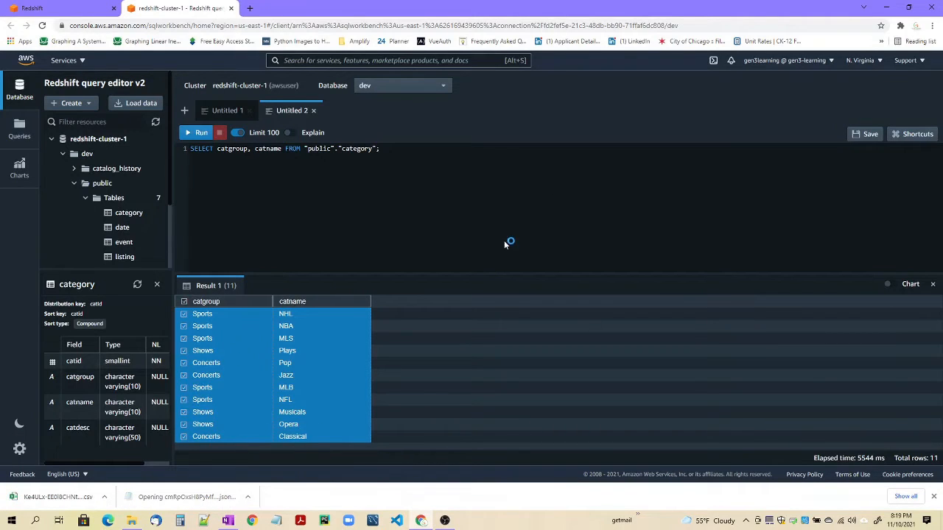
{"action": "left_click_drag", "start_coordinate": [594, 170], "coordinate": [393, 77]}
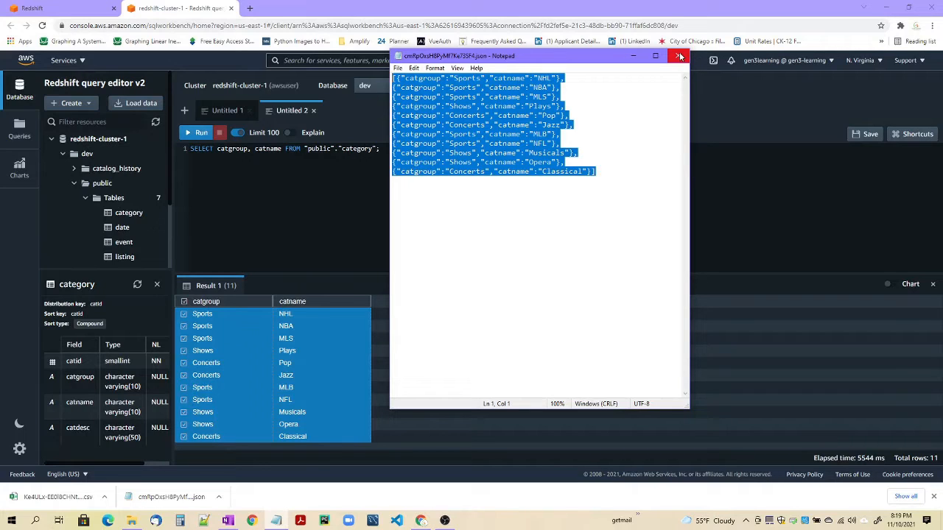
{"action": "left_click", "coordinate": [610, 171]}
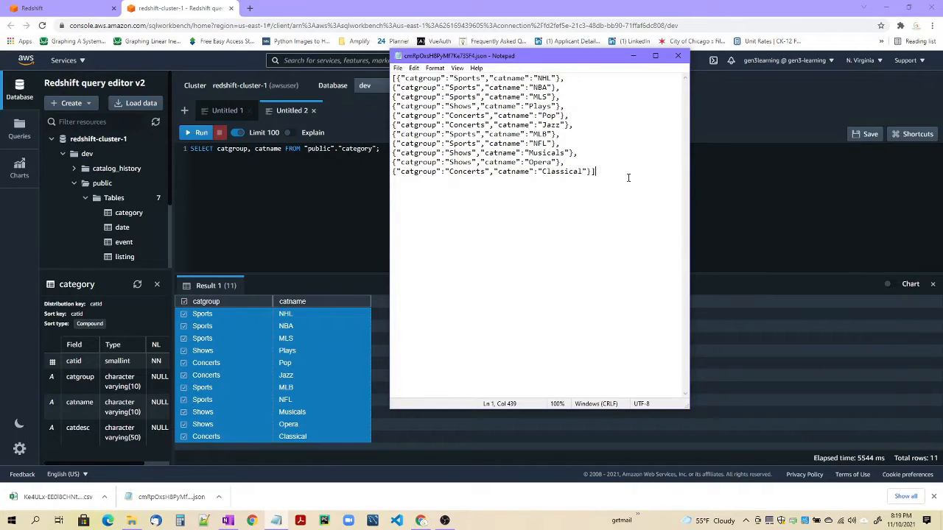
{"action": "left_click", "coordinate": [678, 56]}
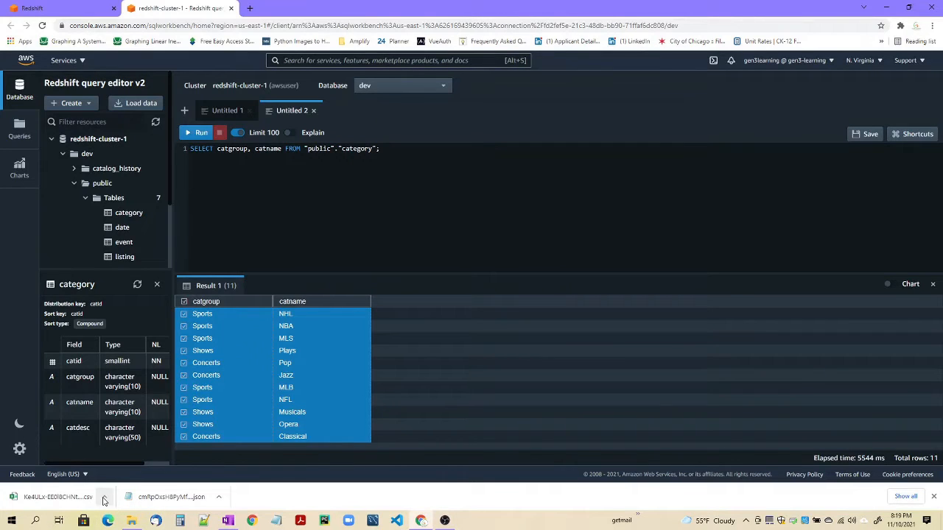
- Open the exported CSV file in Excel, examine its header and data rows, and close it
{"action": "left_click", "coordinate": [104, 496]}
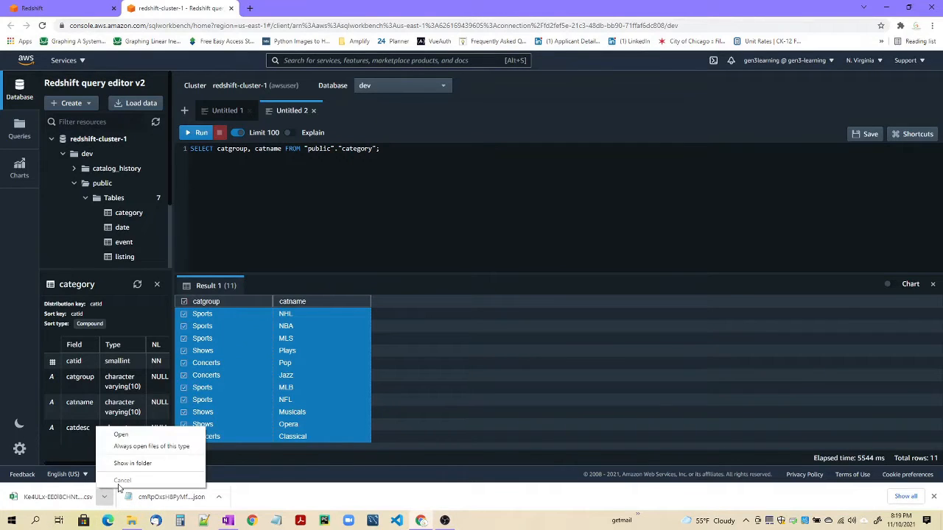
{"action": "left_click", "coordinate": [151, 436]}
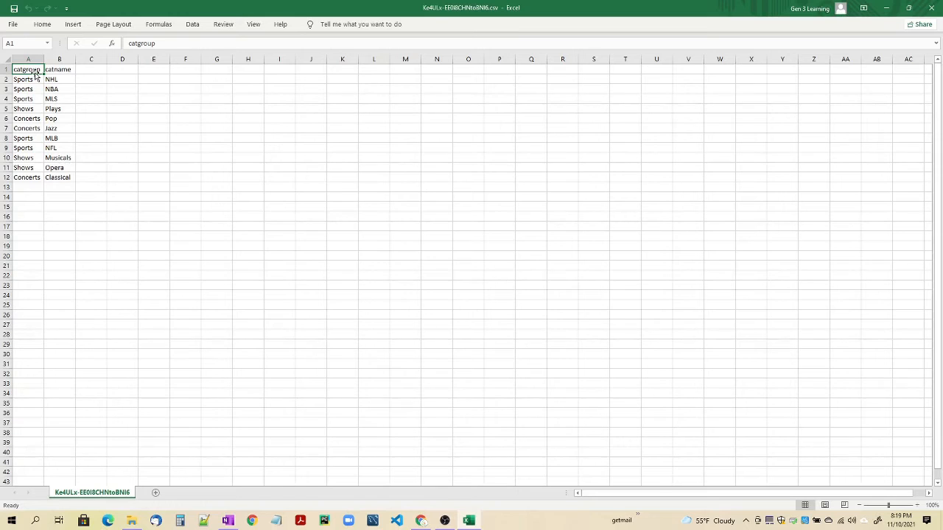
{"action": "left_click", "coordinate": [61, 72]}
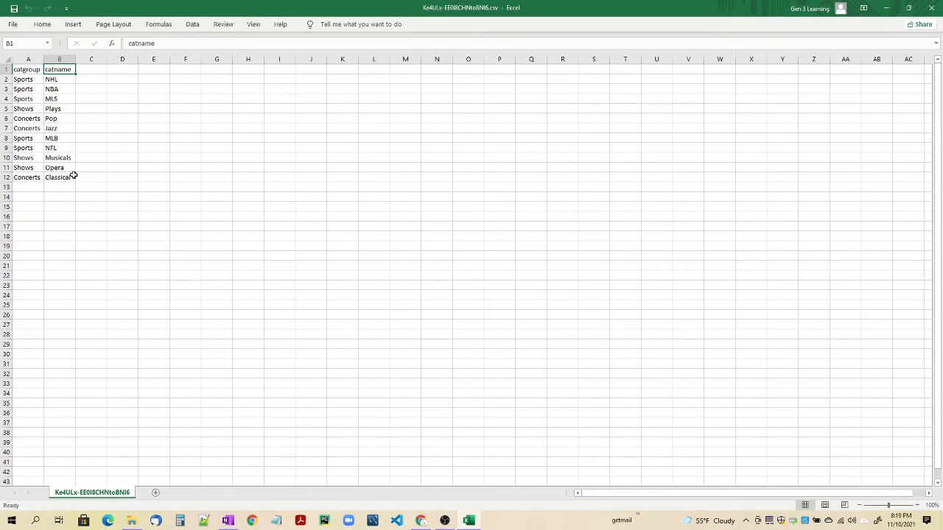
{"action": "left_click_drag", "start_coordinate": [74, 195], "coordinate": [28, 79]}
{"action": "left_click", "coordinate": [153, 138]}
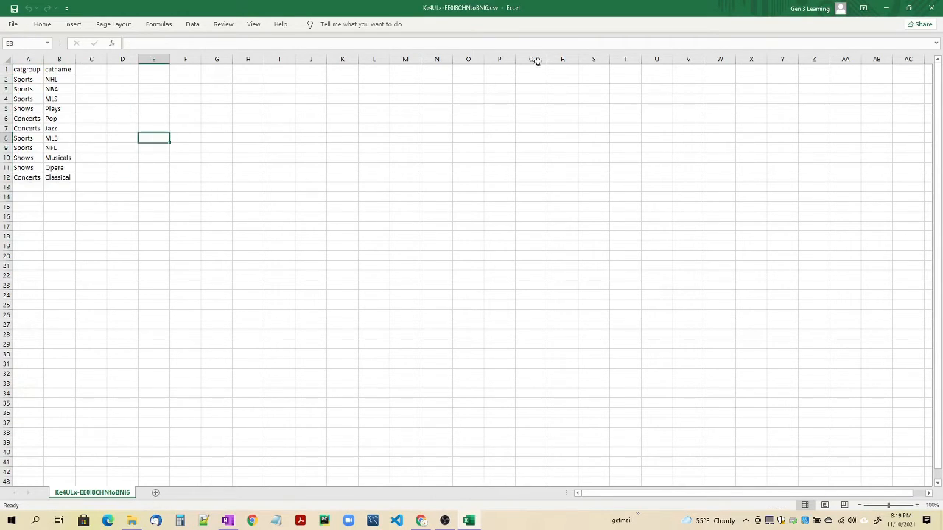
{"action": "left_click", "coordinate": [935, 11]}
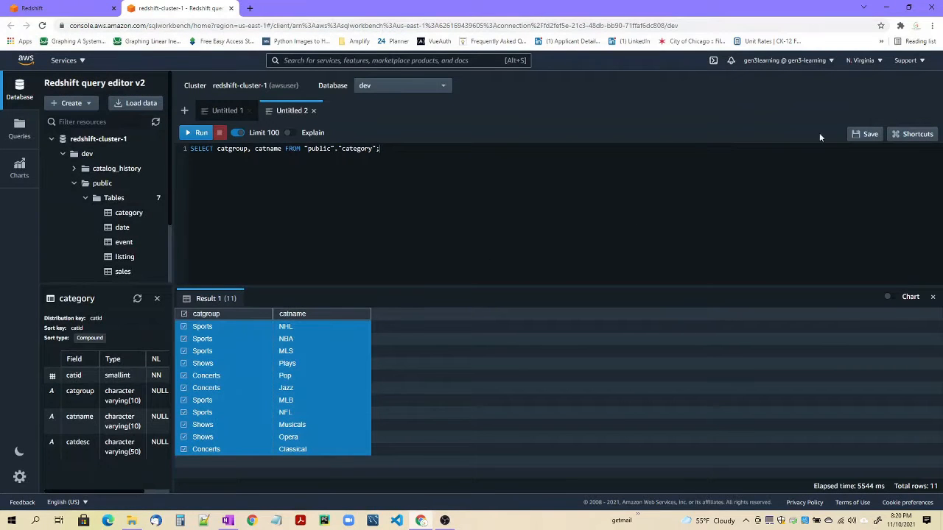
- Save the current query with the title sampleQuery
{"action": "left_click", "coordinate": [870, 134]}
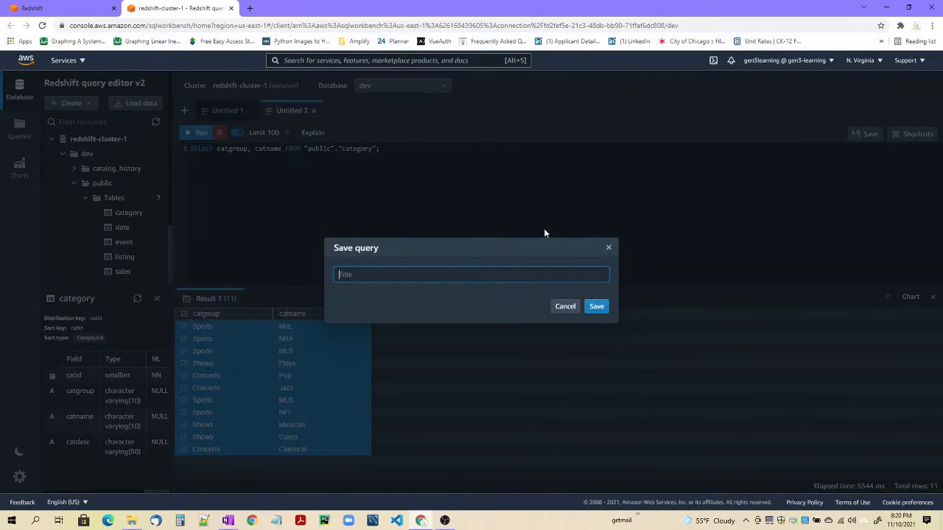
{"action": "type", "text": "sampleQuery"}
{"action": "left_click", "coordinate": [597, 307]}
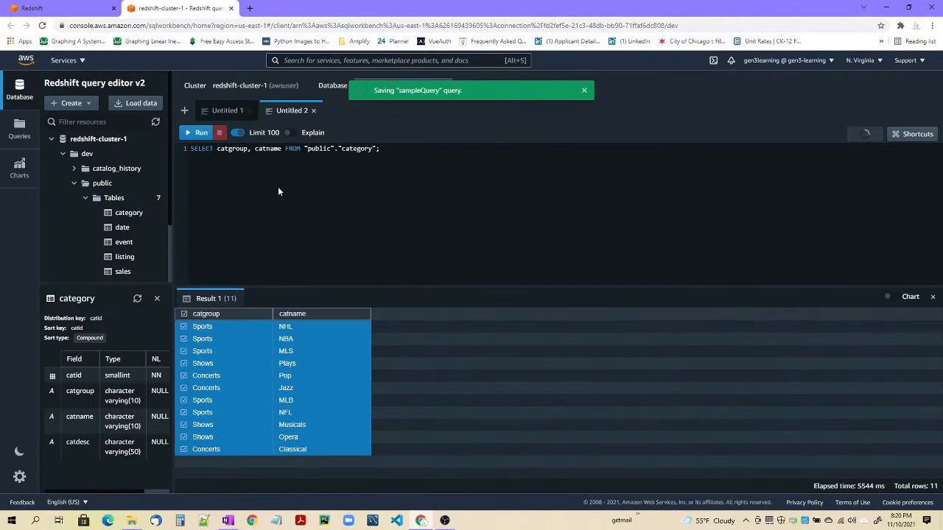
{"action": "left_click", "coordinate": [341, 339]}
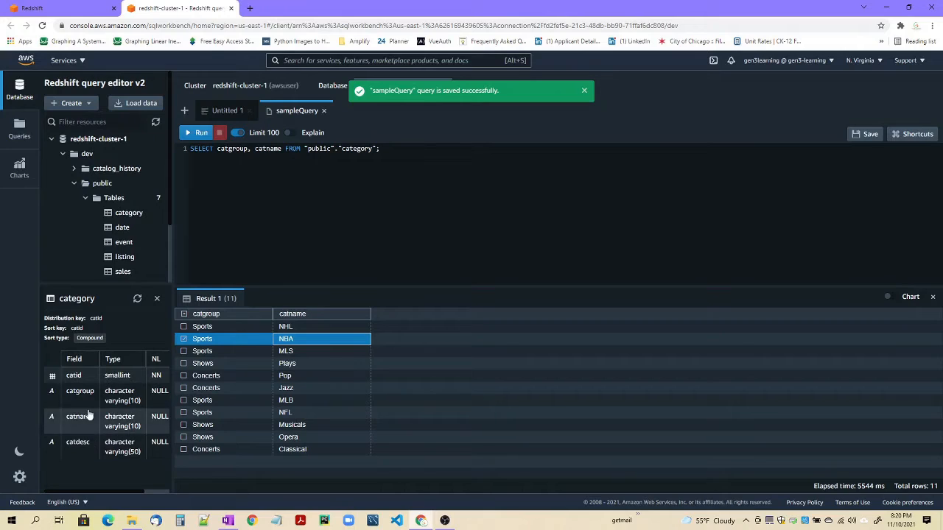
- Open the sales table from the public schema to show its fields, and close the new query tab generated for it
{"action": "scroll", "coordinate": [140, 236], "scroll_direction": "down", "scroll_amount": 2}
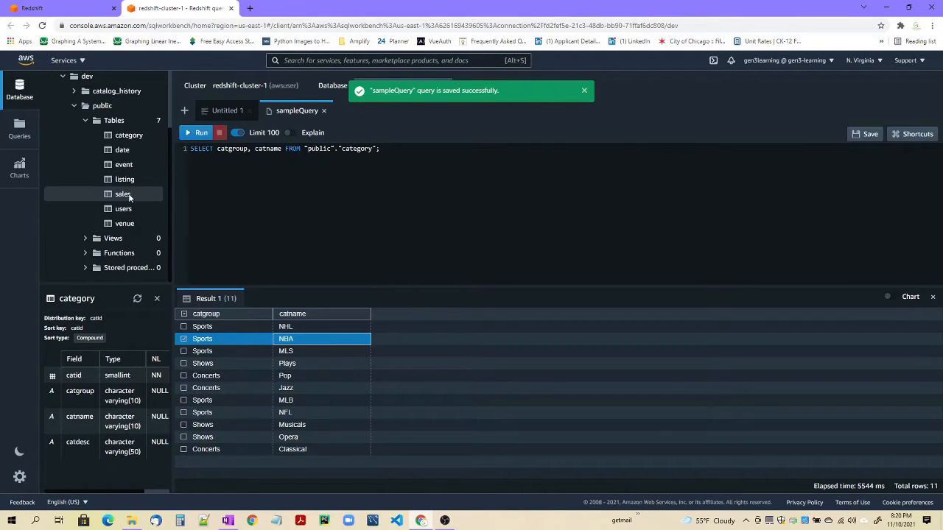
{"action": "left_click", "coordinate": [127, 196]}
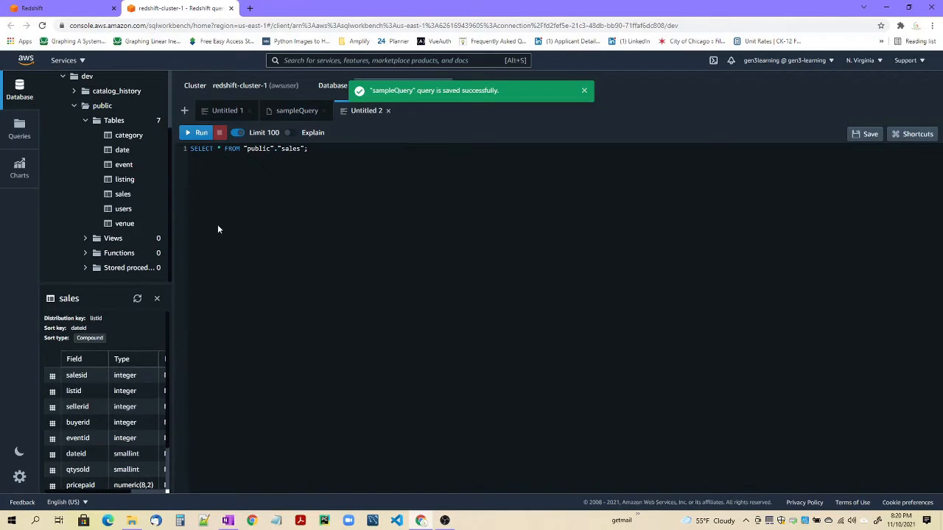
{"action": "left_click", "coordinate": [388, 111]}
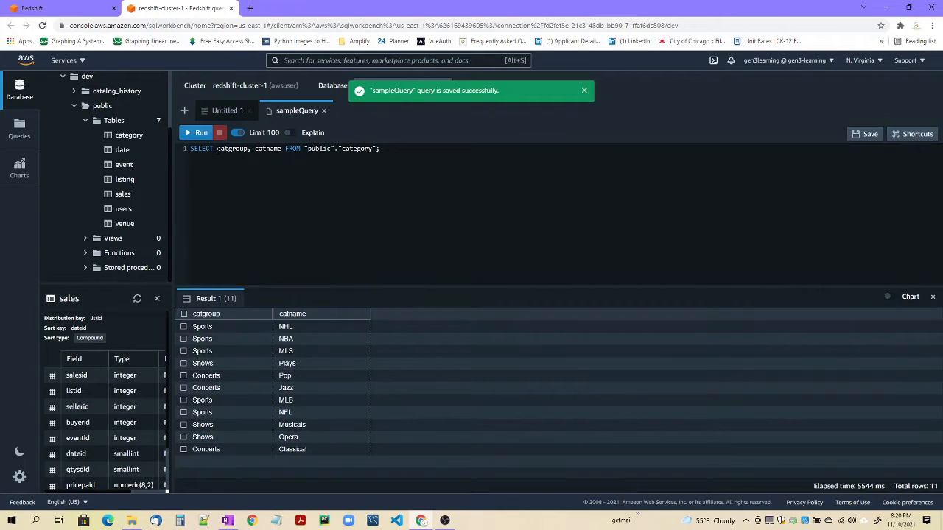
- Change the source table in sampleQuery to sales and look through the sales table's field list
{"action": "left_click_drag", "start_coordinate": [217, 149], "coordinate": [282, 149]}
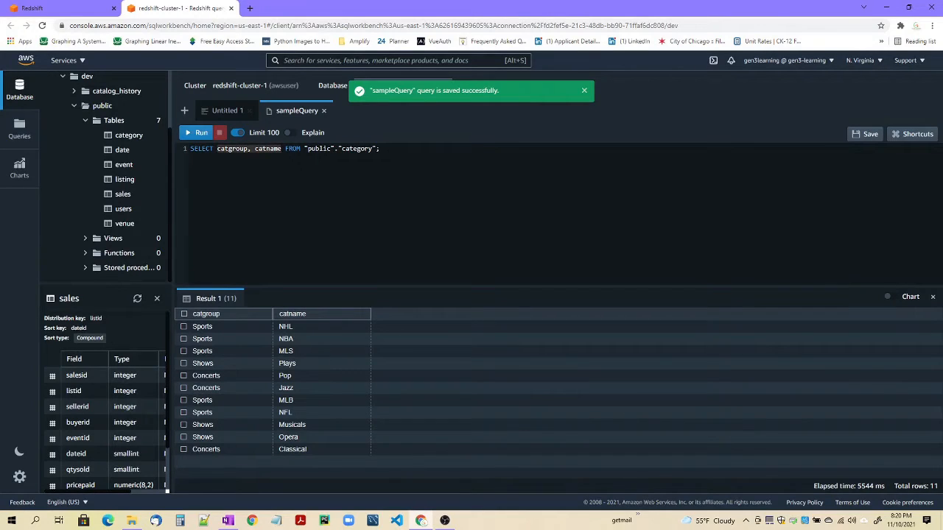
{"action": "double_click", "coordinate": [352, 148]}
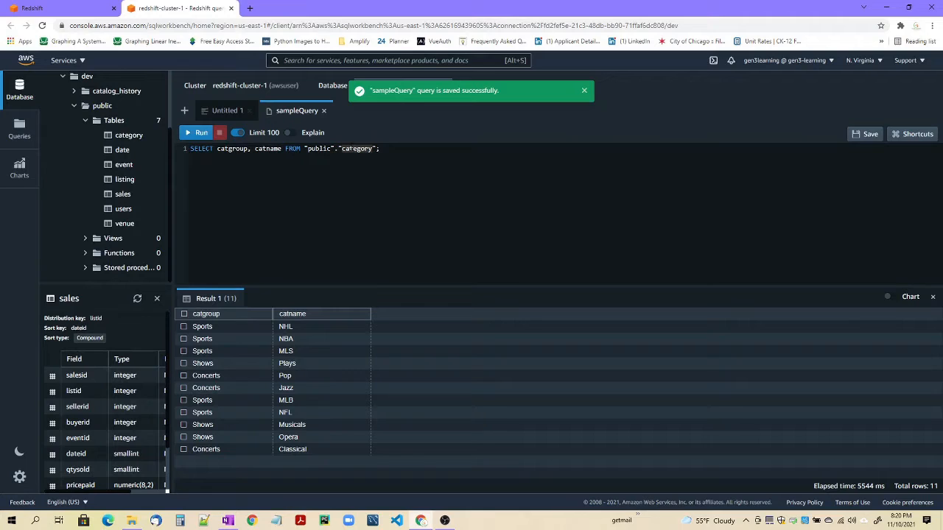
{"action": "type", "text": "sales"}
{"action": "scroll", "coordinate": [110, 376], "scroll_direction": "down", "scroll_amount": 2}
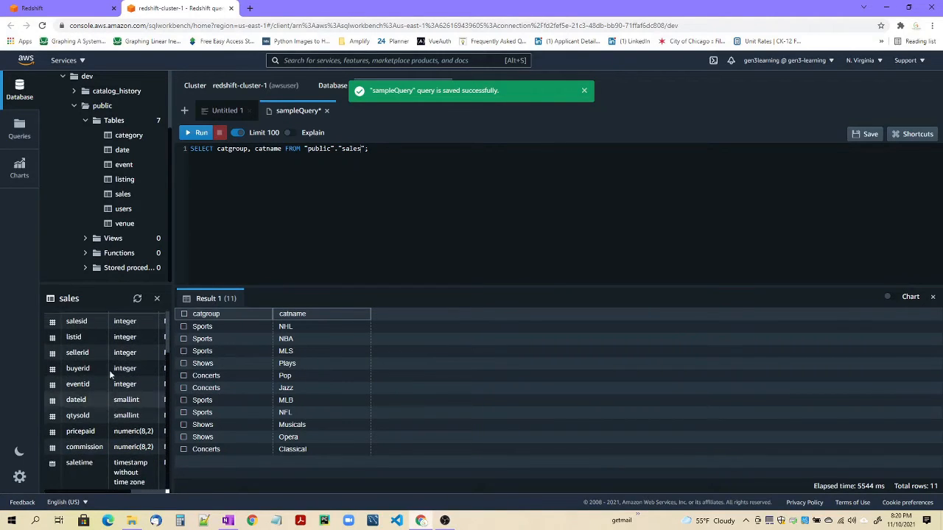
- Run sampleQuery with sellerid and qtysold as its selected columns, and save the modified query
{"action": "double_click", "coordinate": [263, 149]}
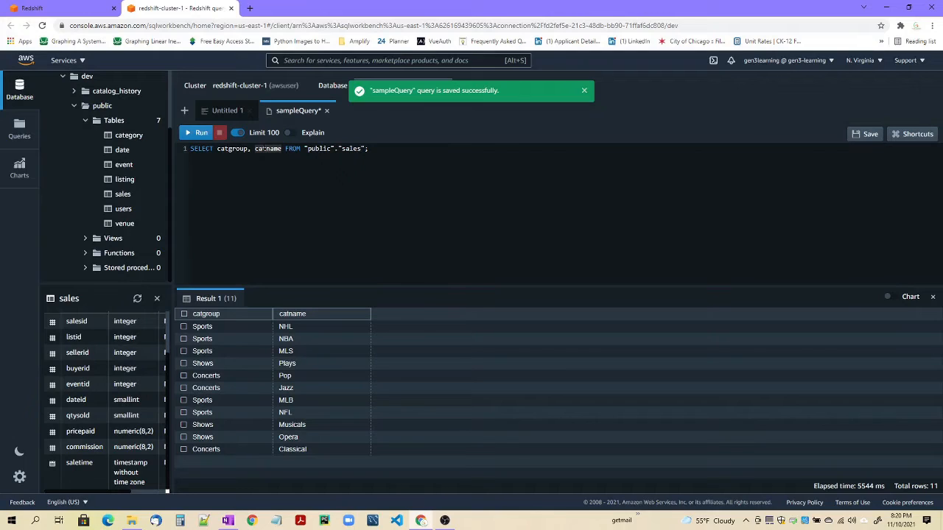
{"action": "type", "text": "qtysold"}
{"action": "double_click", "coordinate": [231, 148]}
{"action": "type", "text": "sellerid"}
{"action": "left_click", "coordinate": [197, 133]}
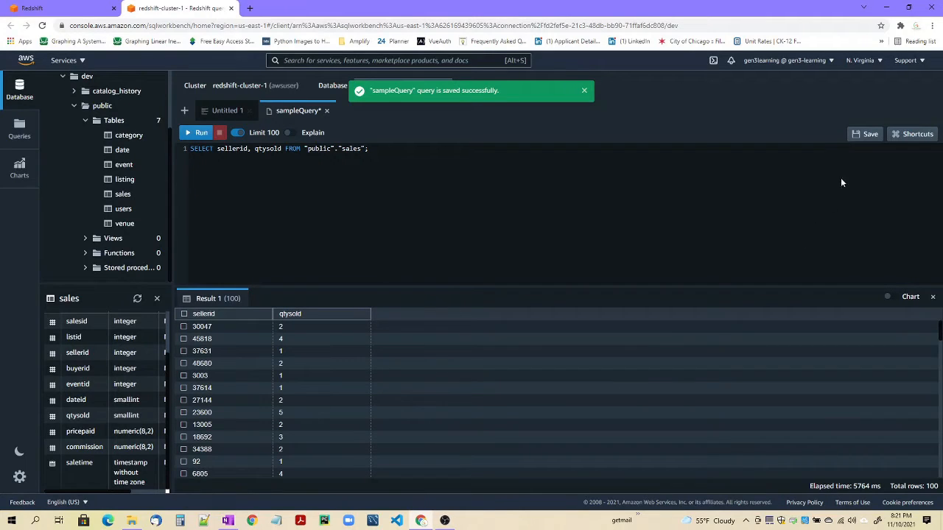
{"action": "left_click", "coordinate": [864, 134]}
- Open the version history of sampleQuery from the saved queries and examine the SQL of its latest version
{"action": "left_click", "coordinate": [20, 129]}
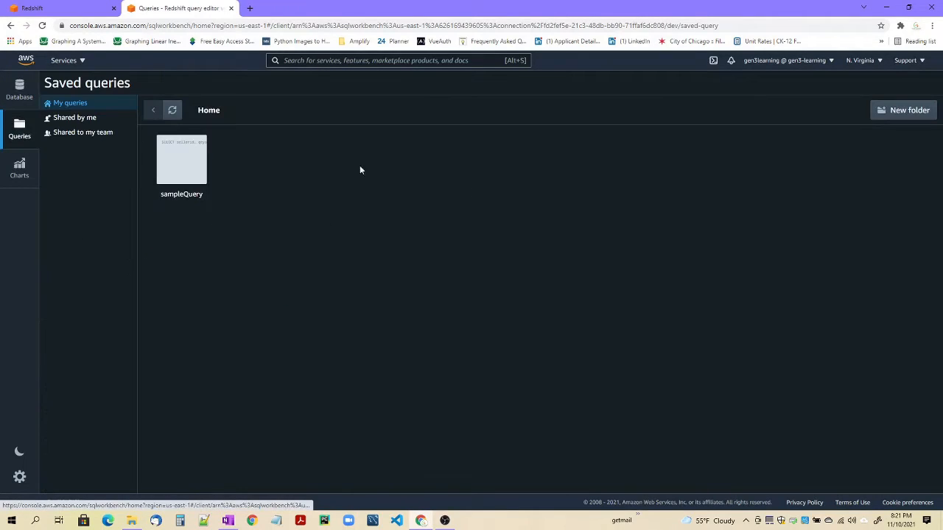
{"action": "right_click", "coordinate": [185, 163]}
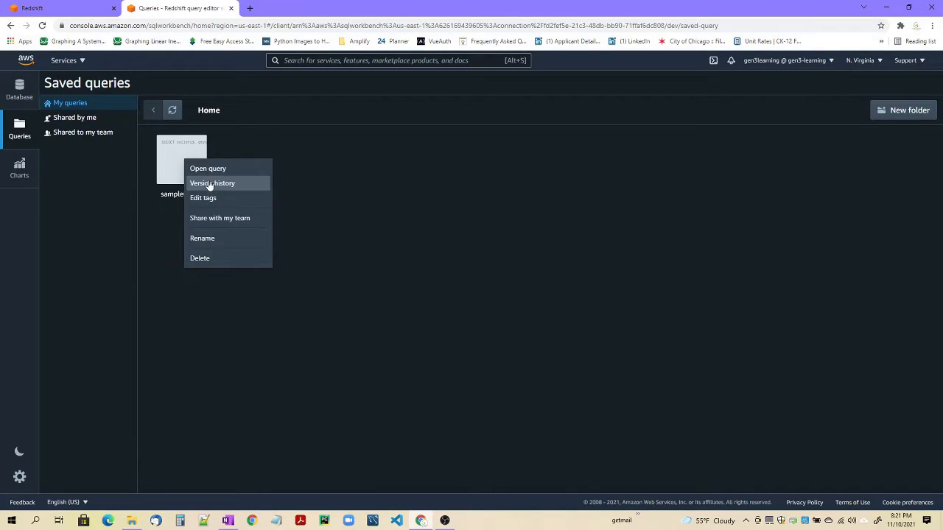
{"action": "left_click", "coordinate": [209, 185]}
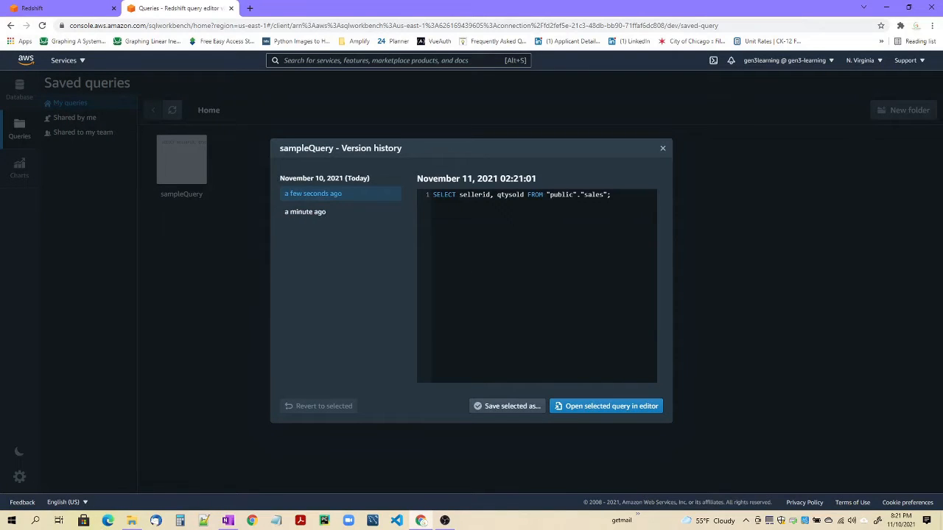
{"action": "left_click_drag", "start_coordinate": [611, 195], "coordinate": [397, 196]}
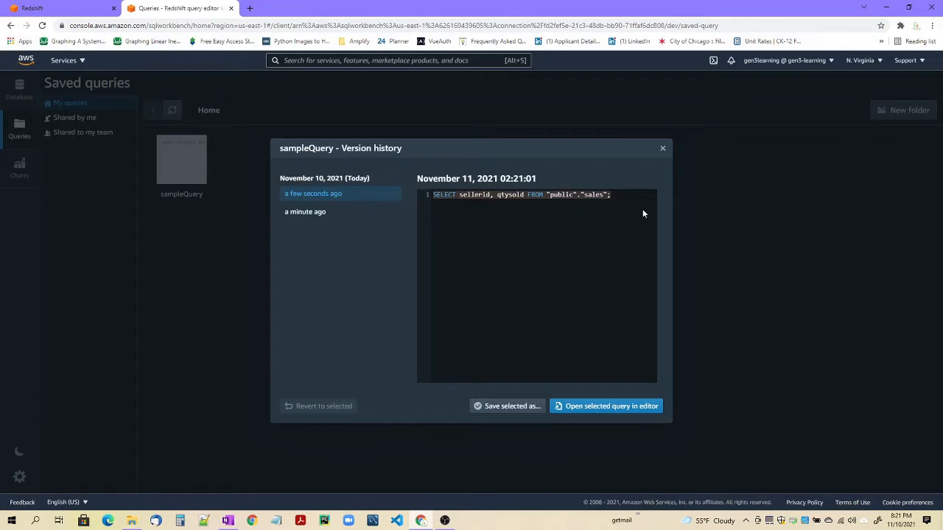
- Save the older version of sampleQuery, which selects catgroup and catname, as a separate query named CategoryQuery
{"action": "left_click", "coordinate": [333, 213]}
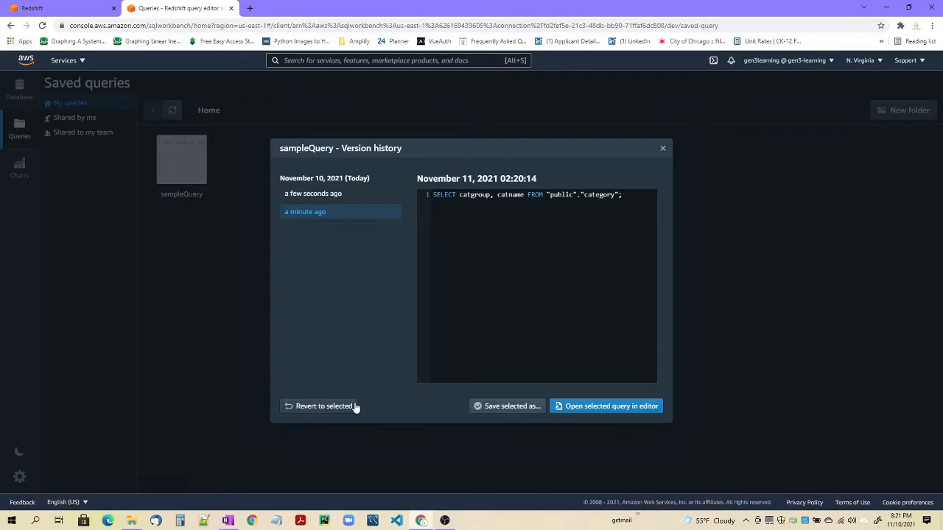
{"action": "left_click", "coordinate": [527, 408]}
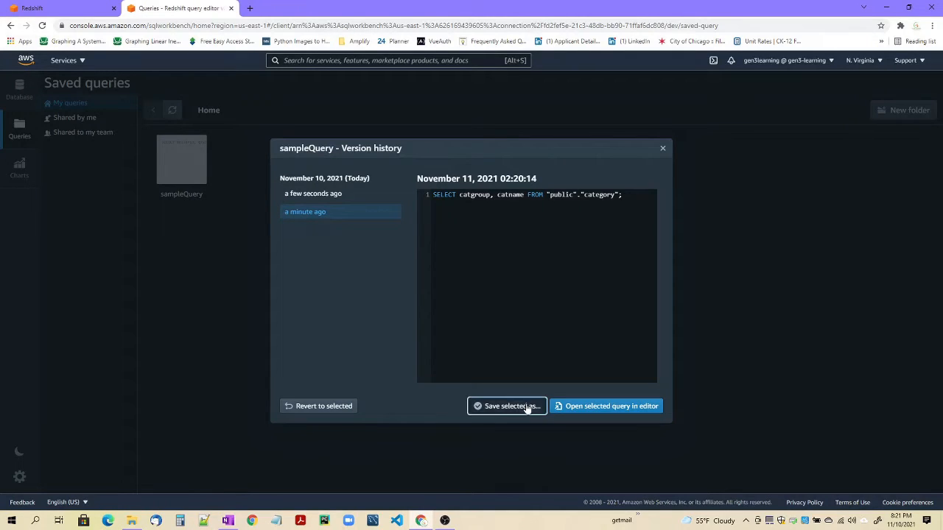
{"action": "type", "text": "Cat"}
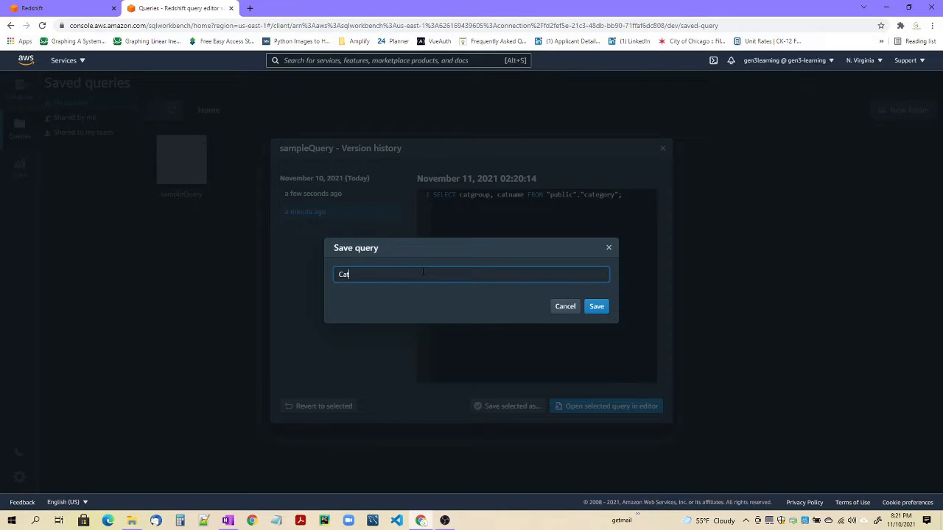
{"action": "type", "text": "egoryQuery"}
{"action": "left_click", "coordinate": [597, 307]}
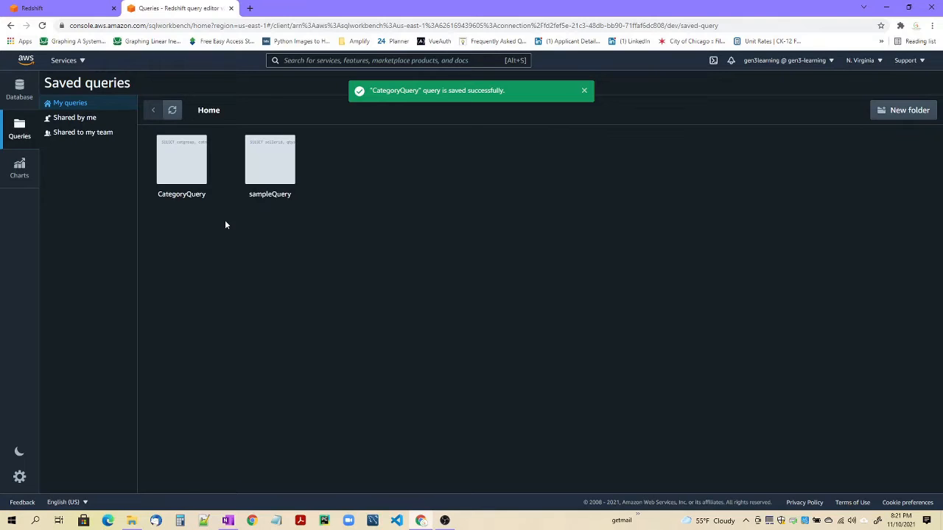
- Review the older version in sampleQuery's version history again, close it, and look over the actions offered for that saved query
{"action": "right_click", "coordinate": [281, 168]}
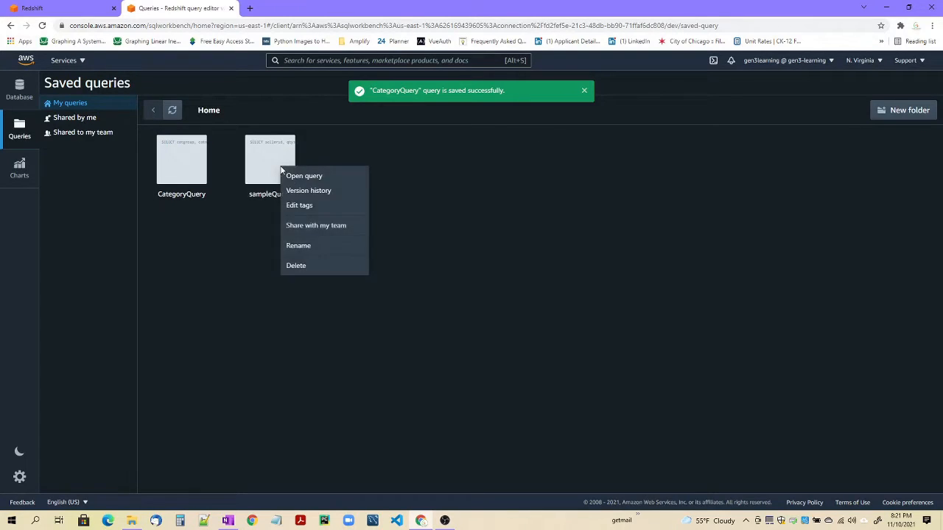
{"action": "left_click", "coordinate": [309, 190]}
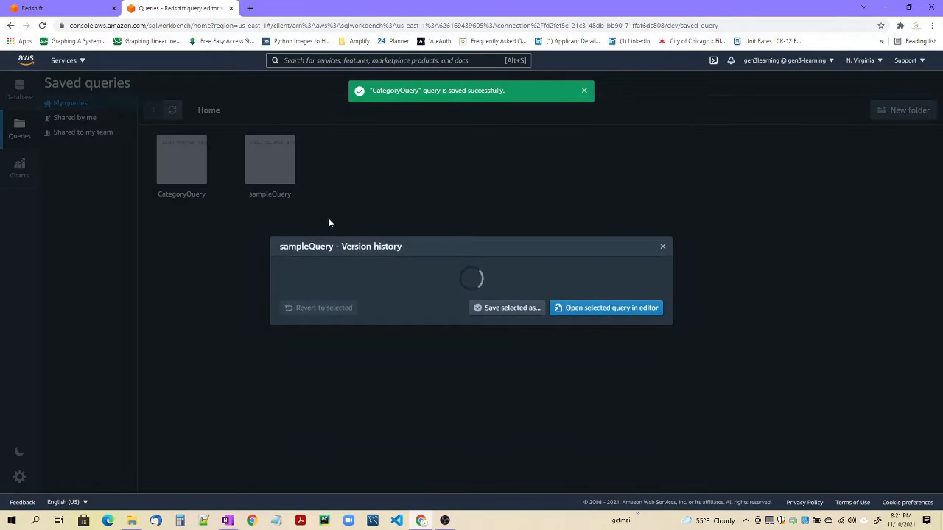
{"action": "left_click", "coordinate": [305, 215]}
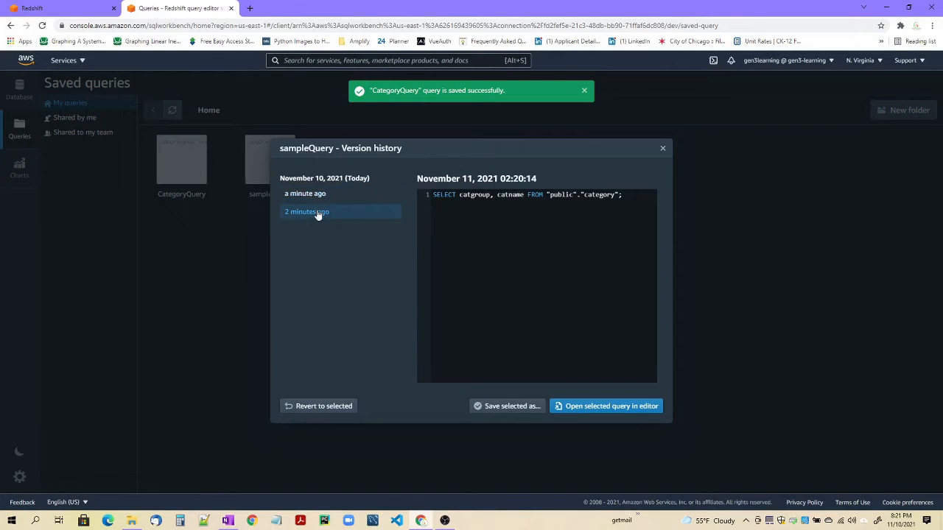
{"action": "right_click", "coordinate": [323, 214]}
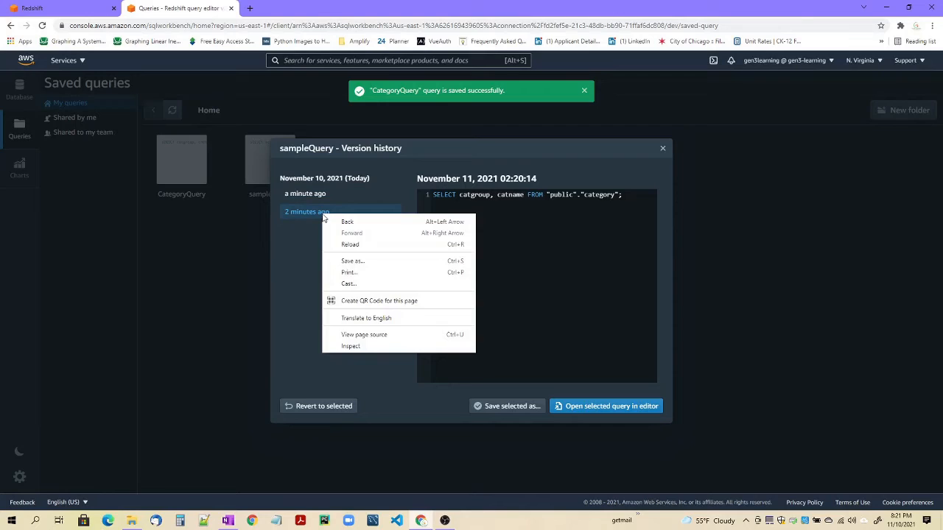
{"action": "left_click", "coordinate": [293, 219]}
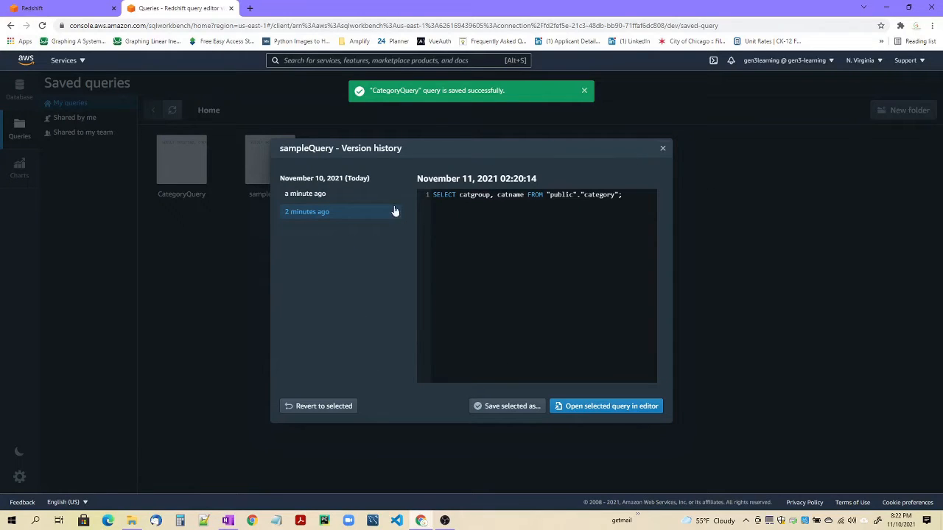
{"action": "left_click", "coordinate": [664, 149]}
{"action": "right_click", "coordinate": [270, 169]}
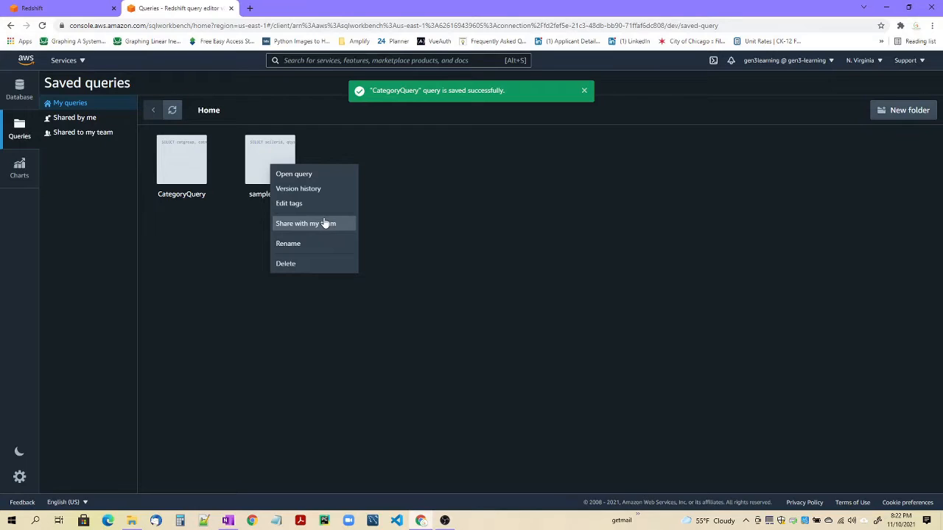
{"action": "left_click", "coordinate": [405, 199]}
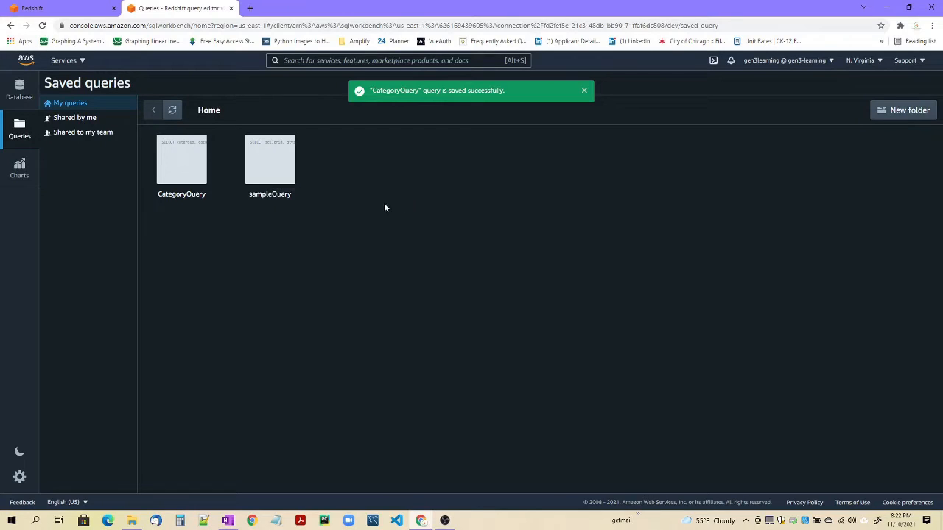
- Chart the sampleQuery results in the database editor as a Bar trace with sellerid on X and qtysold on Y
{"action": "left_click", "coordinate": [22, 88]}
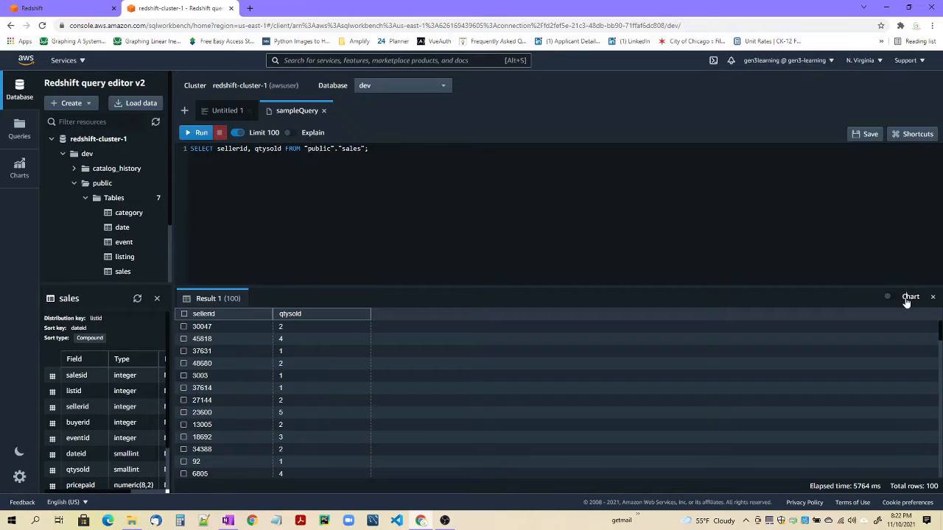
{"action": "left_click", "coordinate": [907, 299]}
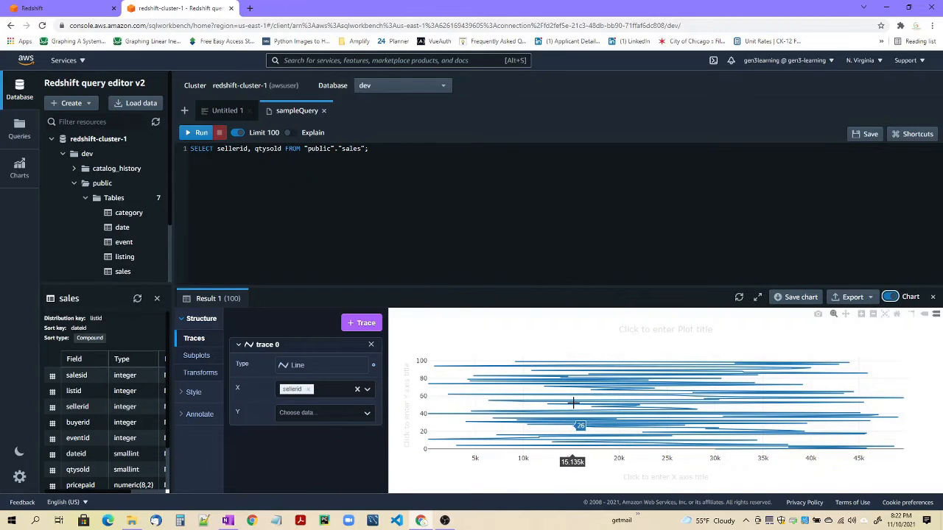
{"action": "left_click", "coordinate": [320, 367]}
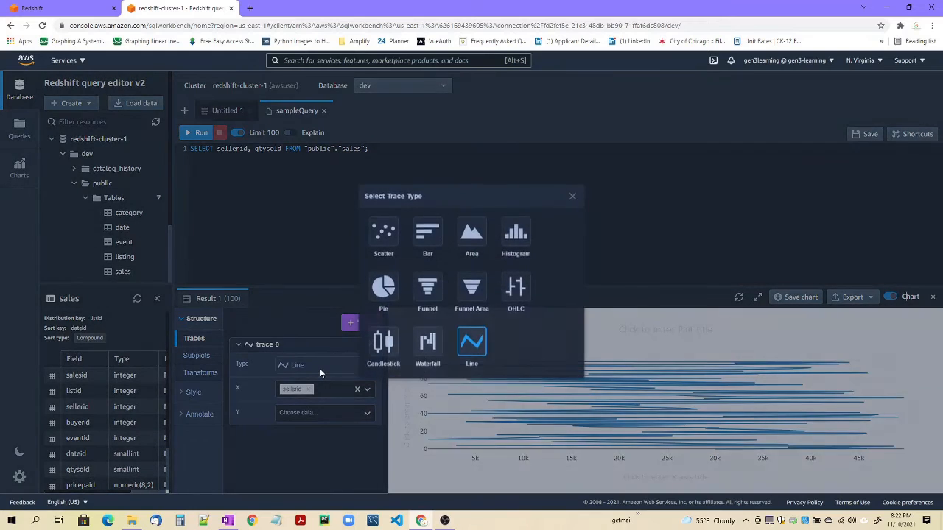
{"action": "left_click", "coordinate": [428, 237]}
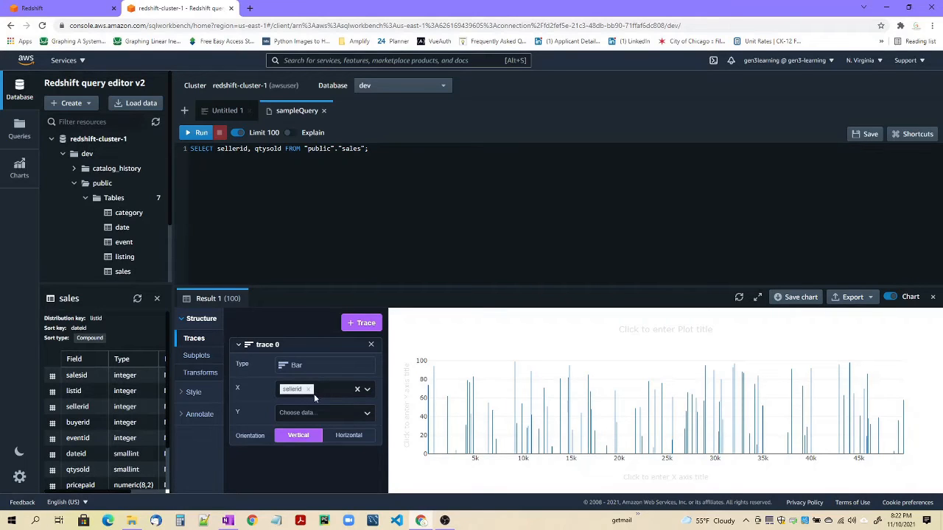
{"action": "left_click", "coordinate": [366, 413]}
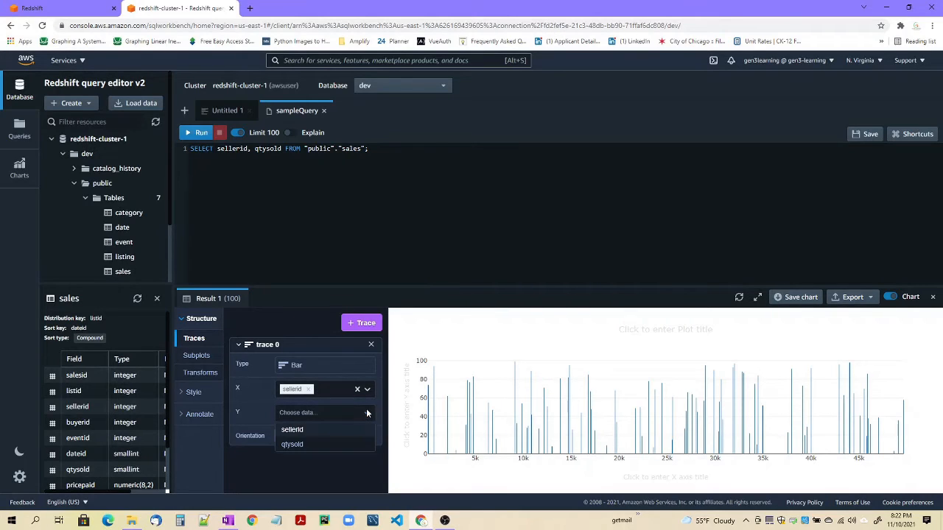
{"action": "left_click", "coordinate": [310, 444]}
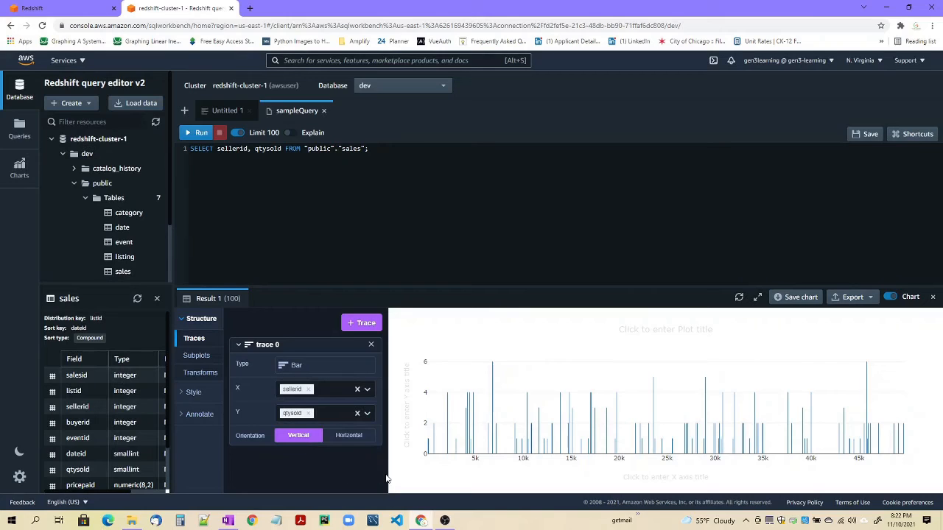
- Compare the vertical and horizontal bar orientations, keep Horizontal, and look over the available trace types without changing the type
{"action": "left_click", "coordinate": [355, 436]}
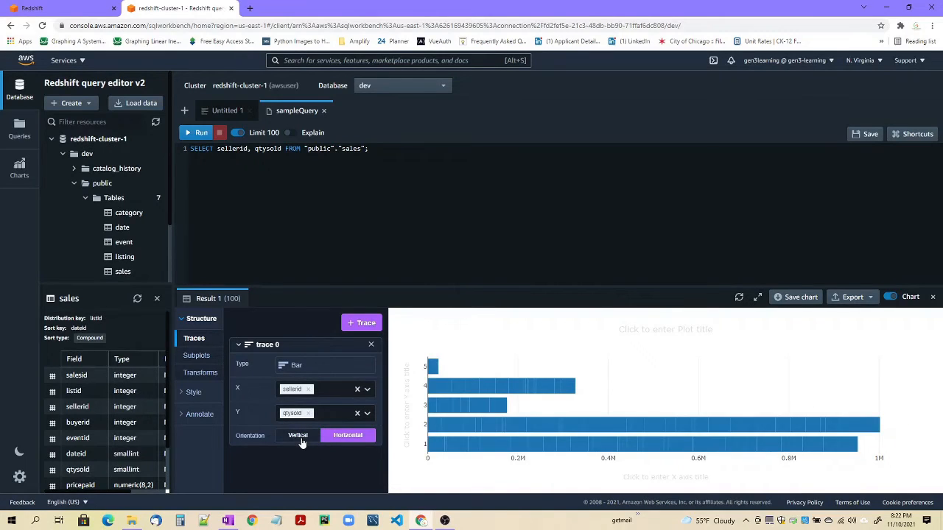
{"action": "left_click", "coordinate": [298, 437]}
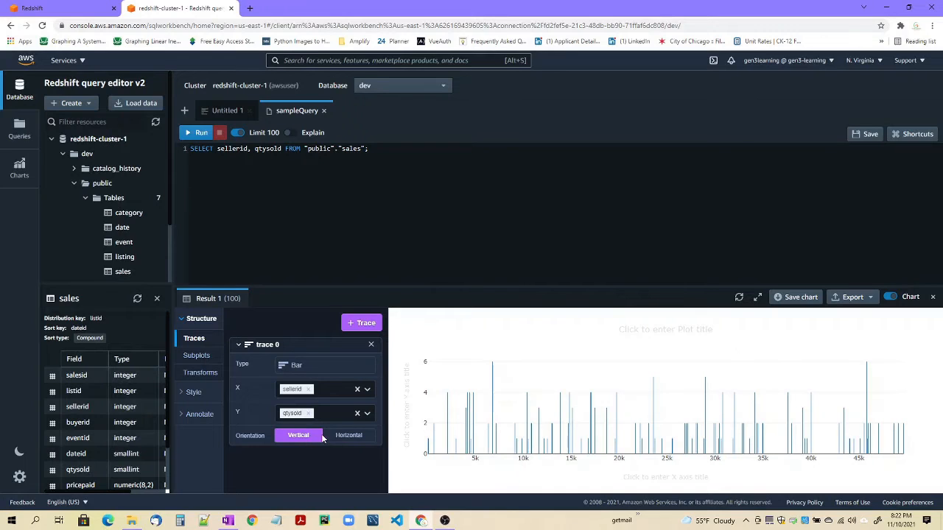
{"action": "left_click", "coordinate": [353, 436]}
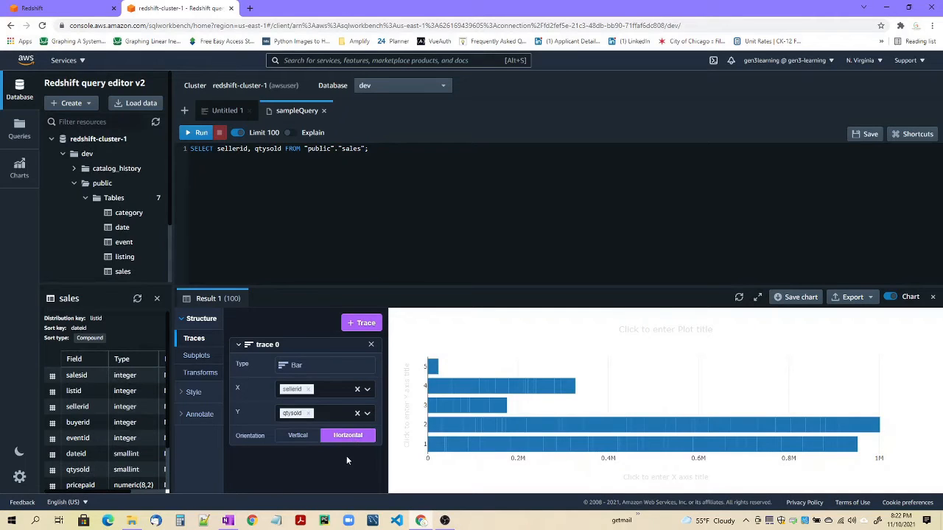
{"action": "left_click", "coordinate": [299, 367]}
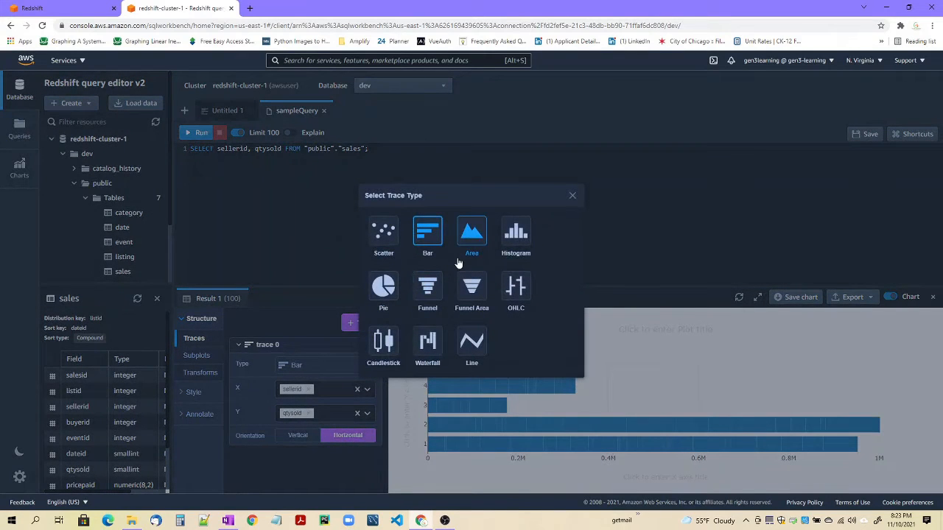
{"action": "left_click", "coordinate": [573, 196]}
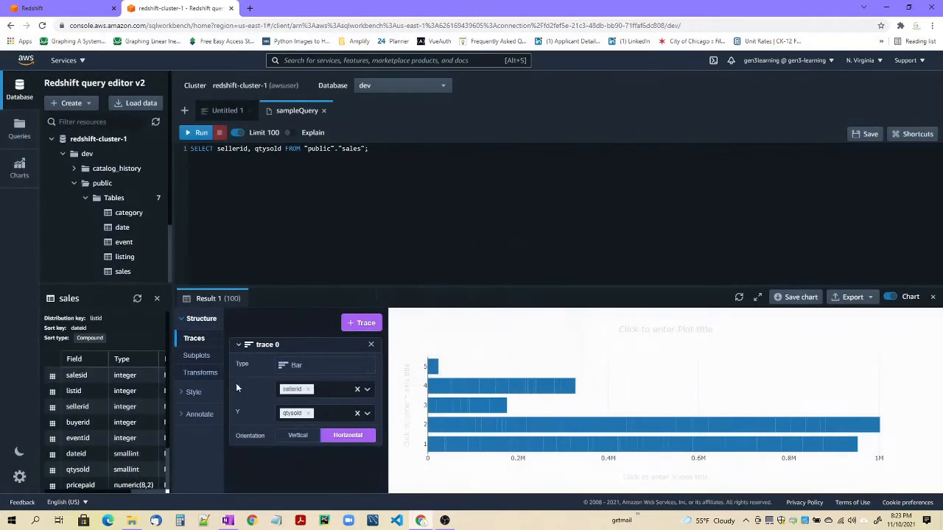
- Add a text annotation to the chart that reads "This is a sample Text"
{"action": "left_click", "coordinate": [192, 415]}
{"action": "left_click", "coordinate": [193, 434]}
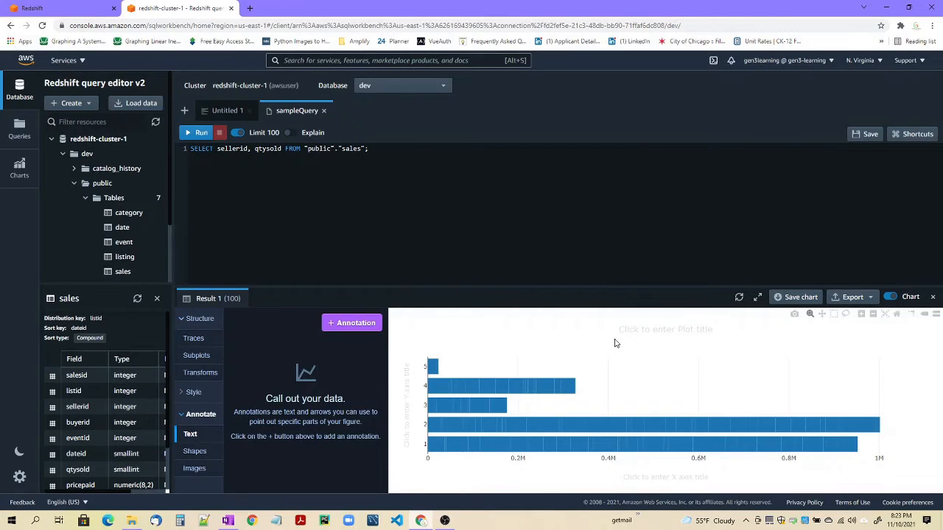
{"action": "left_click", "coordinate": [358, 323]}
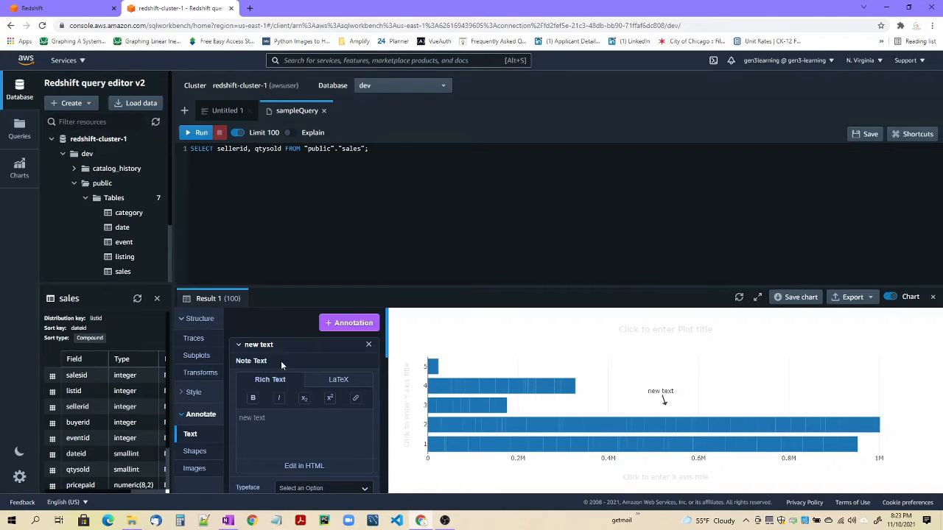
{"action": "left_click", "coordinate": [278, 416]}
{"action": "key", "text": "ctrl+a"}
{"action": "key", "text": "BackSpace"}
{"action": "type", "text": "This is a sap"}
{"action": "key", "text": "BackSpace"}
{"action": "type", "text": "mple Text"}
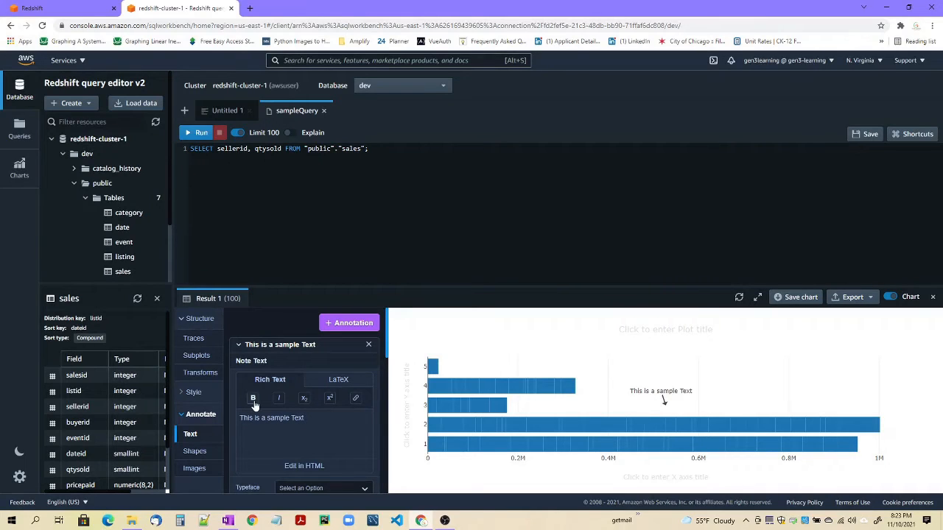
- Format the whole annotation text as bold and italic
{"action": "left_click", "coordinate": [253, 401]}
{"action": "left_click_drag", "start_coordinate": [321, 417], "coordinate": [224, 424]}
{"action": "left_click", "coordinate": [253, 398]}
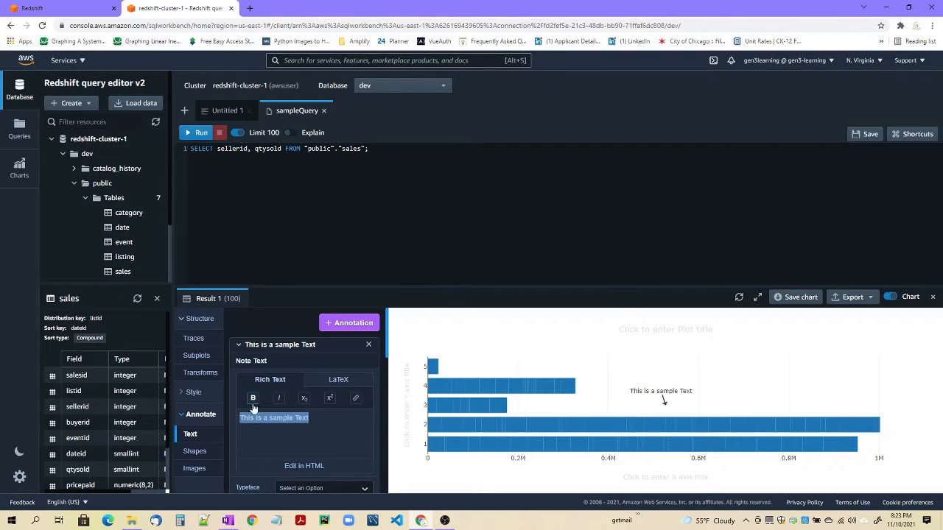
{"action": "left_click", "coordinate": [322, 419]}
{"action": "left_click_drag", "start_coordinate": [335, 424], "coordinate": [239, 420]}
{"action": "left_click", "coordinate": [279, 398]}
- Append " - google.com" to the annotation text and link the word google.com to the URL google.com
{"action": "left_click", "coordinate": [336, 417]}
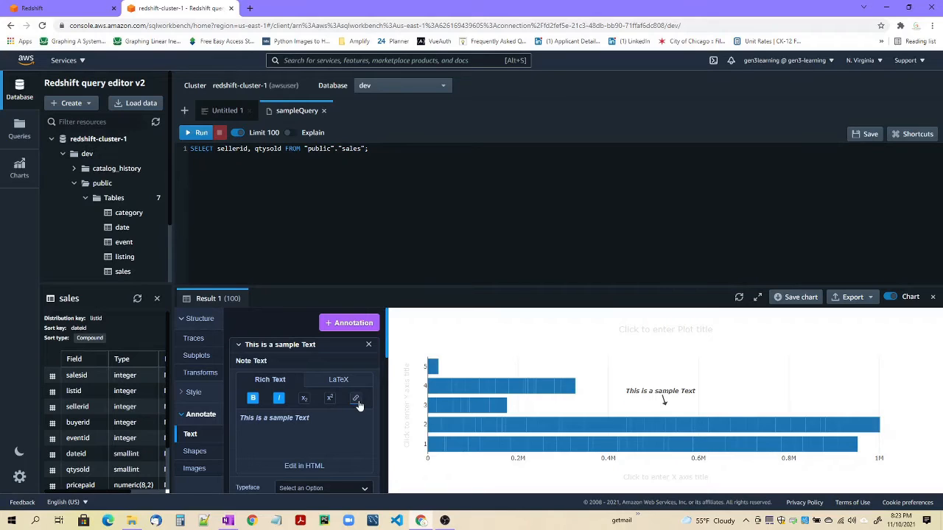
{"action": "type", "text": "google.com"}
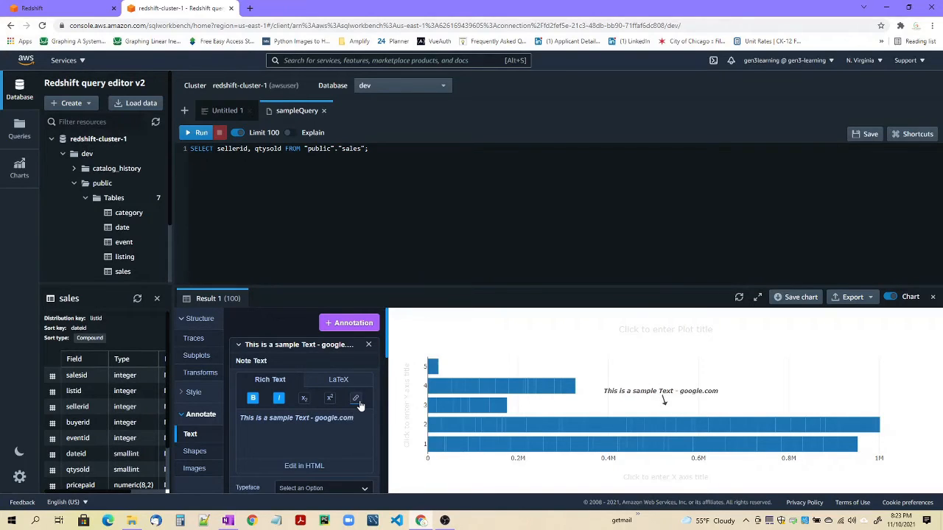
{"action": "left_click_drag", "start_coordinate": [314, 422], "coordinate": [353, 419]}
{"action": "left_click", "coordinate": [356, 398]}
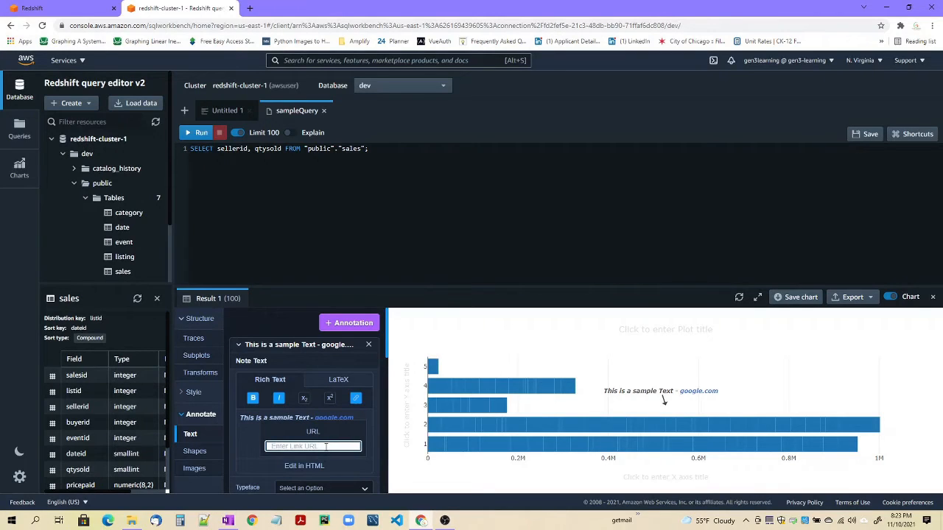
{"action": "type", "text": "google.com"}
{"action": "key", "text": "Return"}
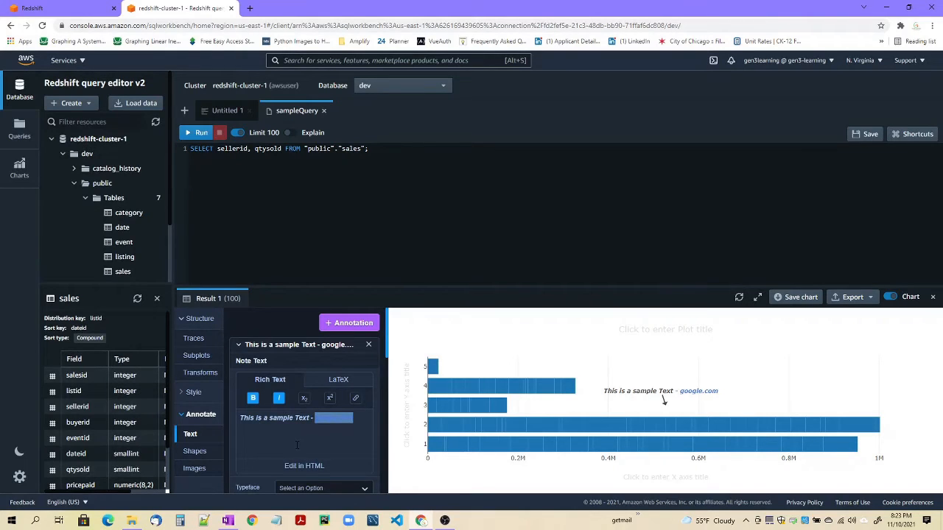
- Follow the annotation's google.com link from the chart, examine the address it resolves to, and close the page it opens
{"action": "left_click", "coordinate": [332, 488]}
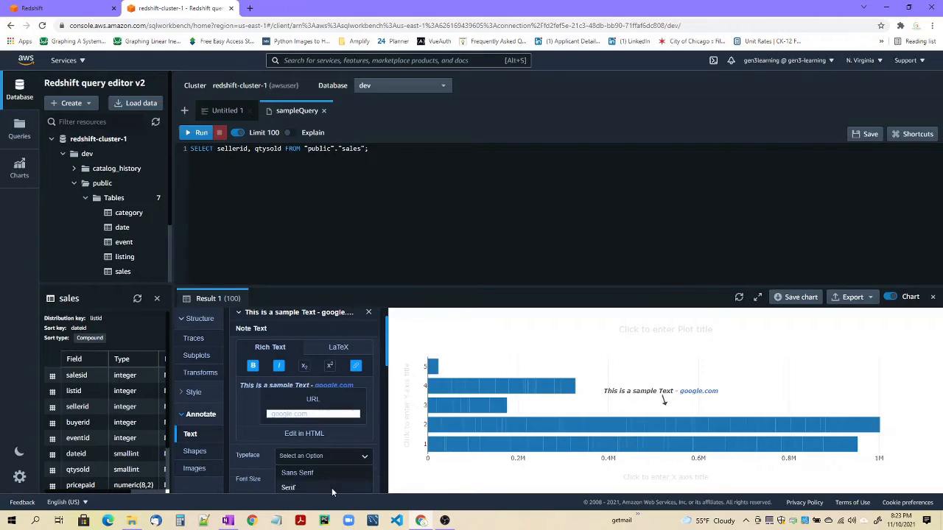
{"action": "left_click", "coordinate": [361, 456]}
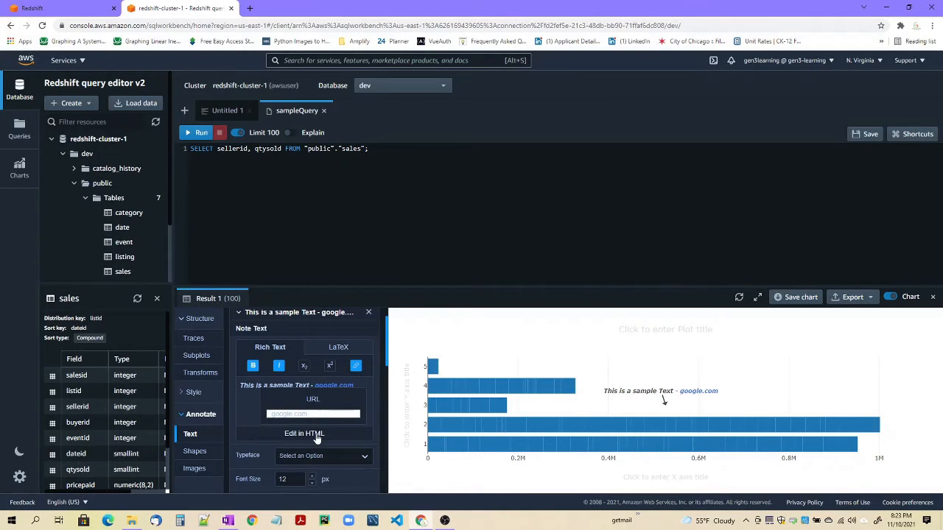
{"action": "left_click", "coordinate": [703, 396]}
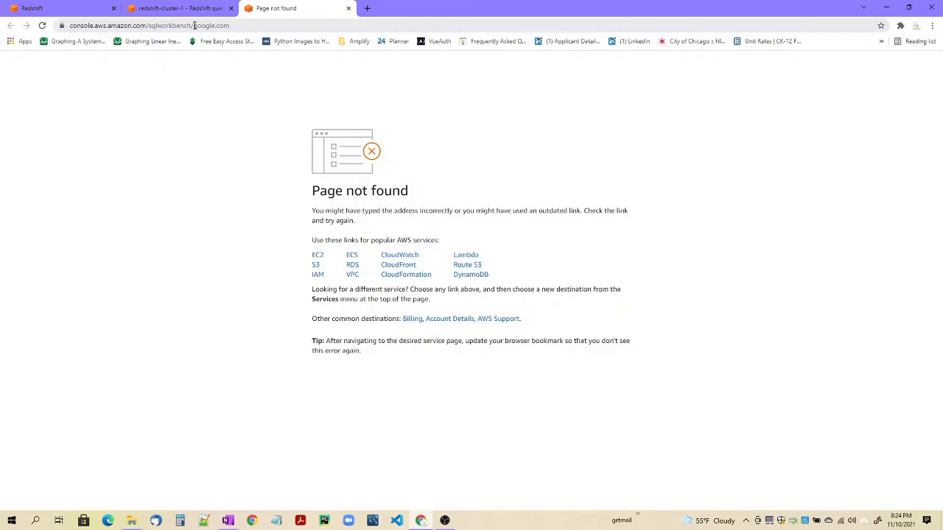
{"action": "left_click_drag", "start_coordinate": [194, 25], "coordinate": [70, 29]}
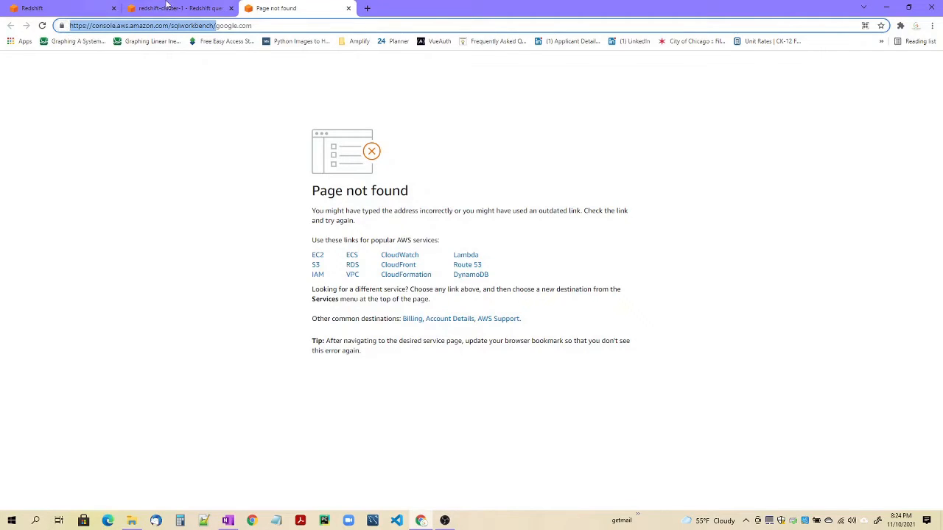
{"action": "left_click", "coordinate": [215, 26]}
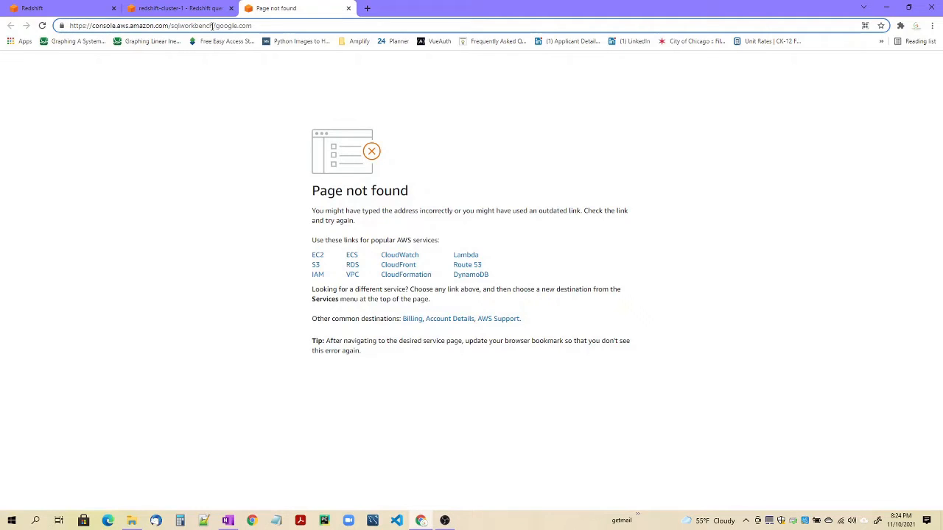
{"action": "left_click_drag", "start_coordinate": [215, 26], "coordinate": [67, 27]}
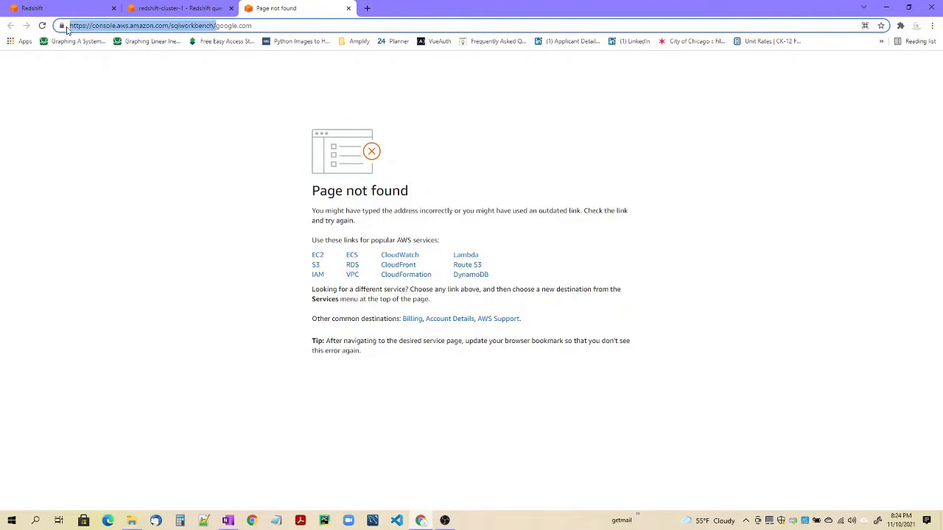
{"action": "left_click", "coordinate": [347, 9]}
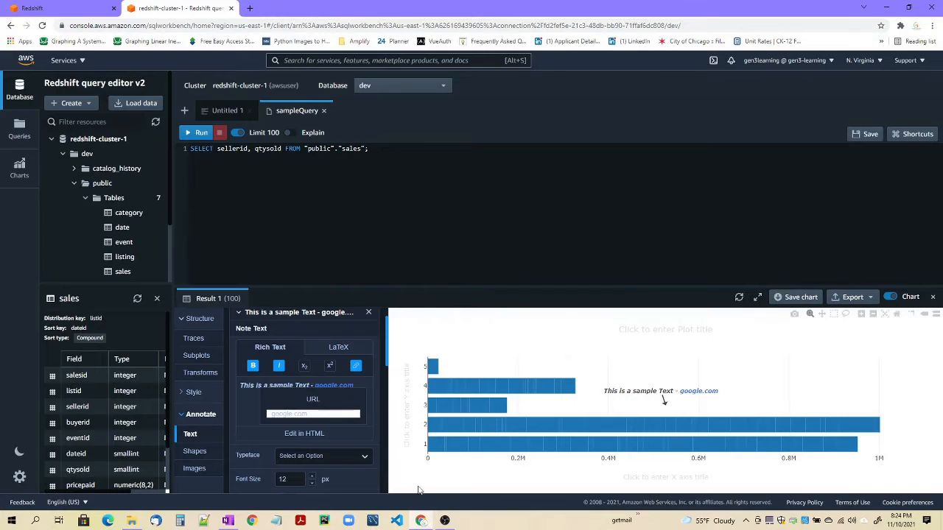
- Try to add an http prefix to the google.com link's href in the annotation's HTML source, and return to rich text editing
{"action": "left_click", "coordinate": [319, 435]}
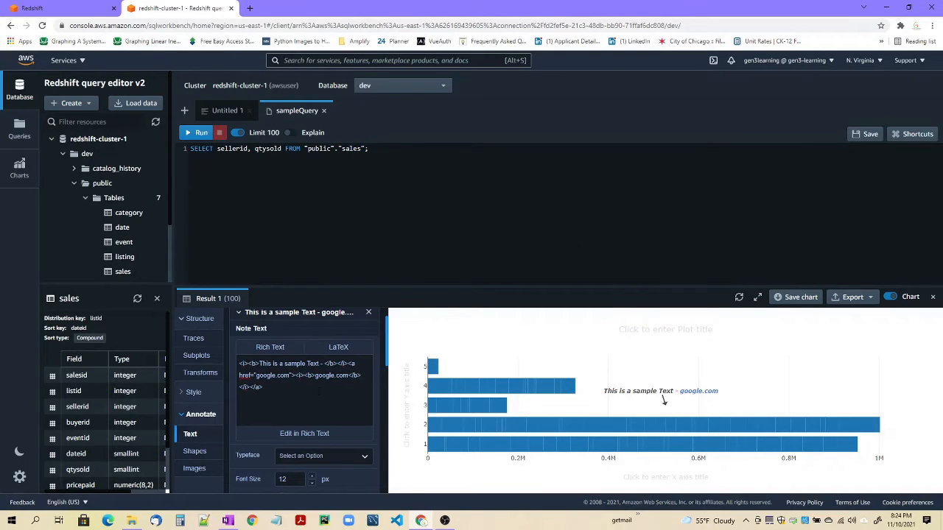
{"action": "type", "text": "http:"}
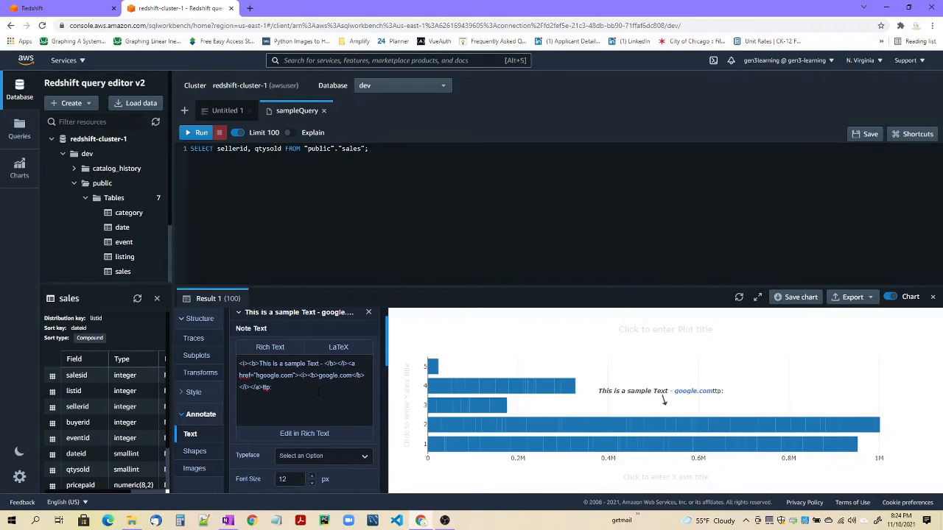
{"action": "key", "text": "BackSpace"}
{"action": "key", "text": "BackSpace"}
{"action": "key", "text": "BackSpace"}
{"action": "key", "text": "BackSpace"}
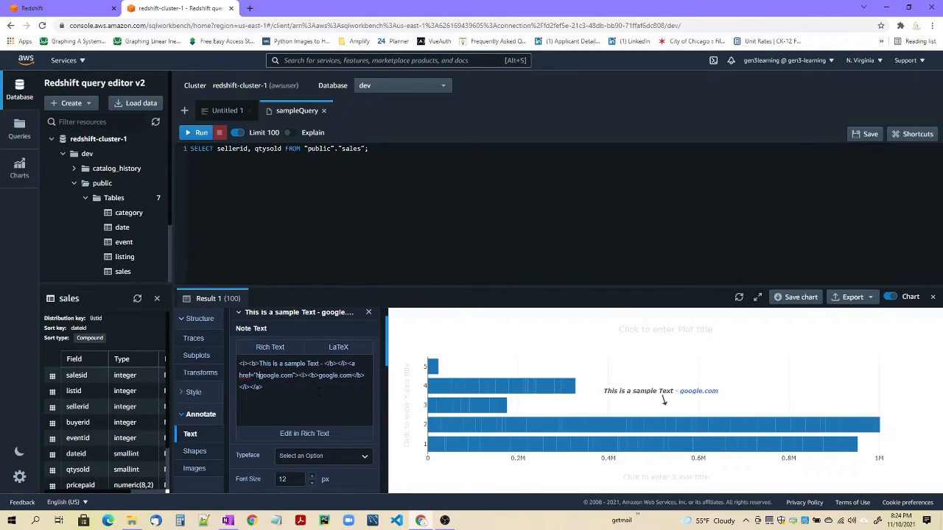
{"action": "type", "text": "ttp"}
{"action": "key", "text": "BackSpace"}
{"action": "key", "text": "BackSpace"}
{"action": "key", "text": "BackSpace"}
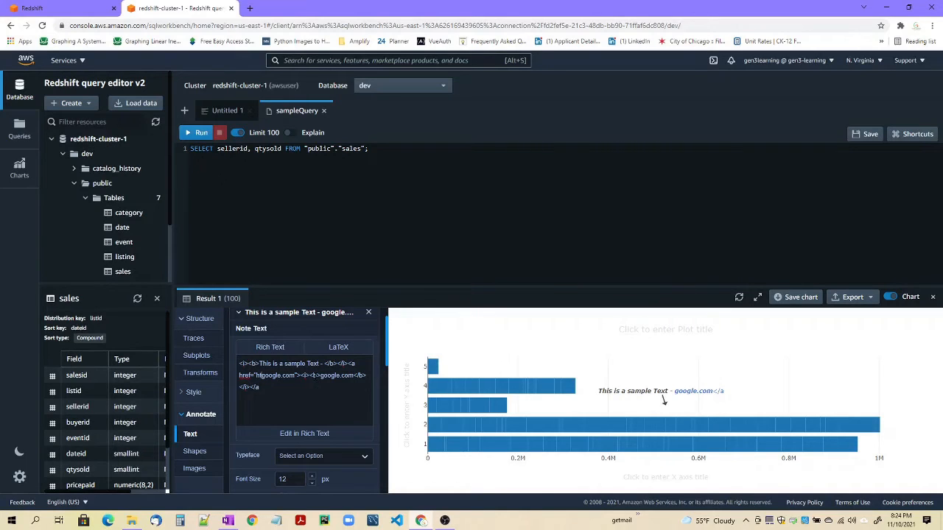
{"action": "type", "text": "p"}
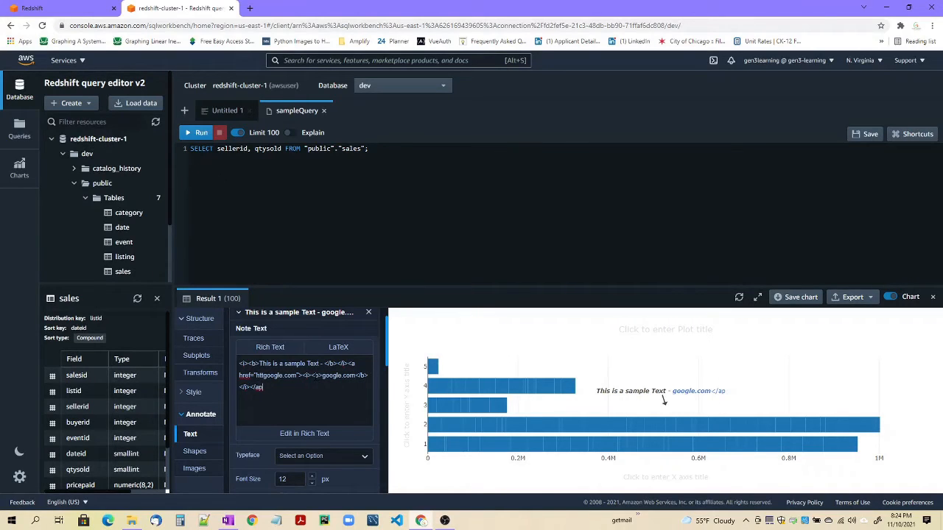
{"action": "key", "text": "BackSpace"}
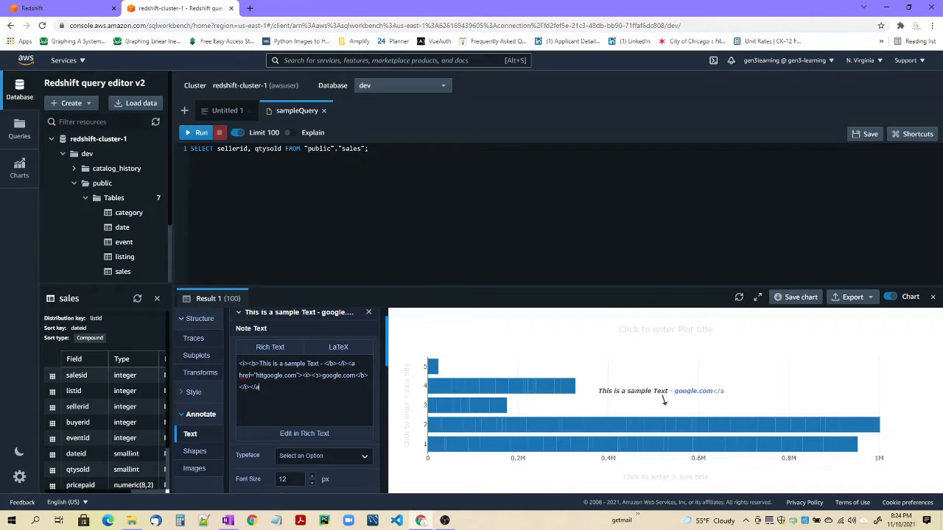
{"action": "type", "text": ">"}
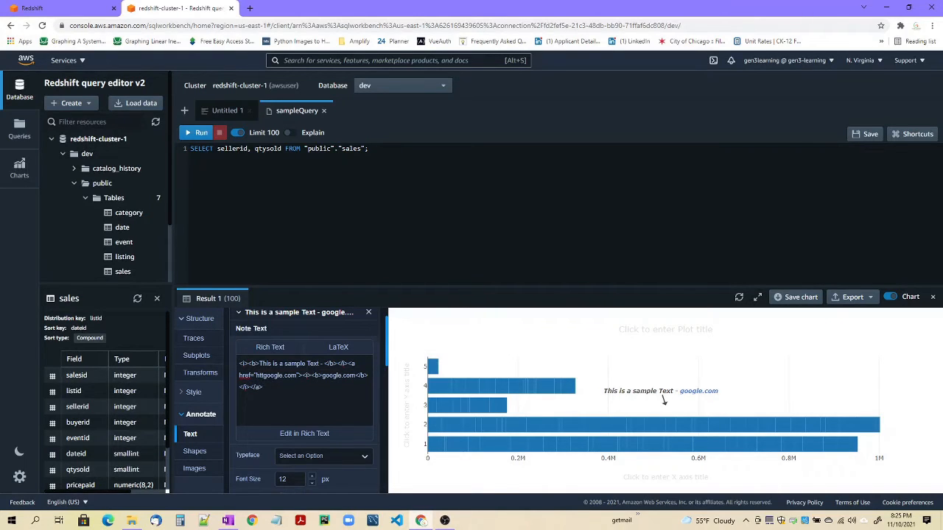
{"action": "left_click", "coordinate": [325, 435]}
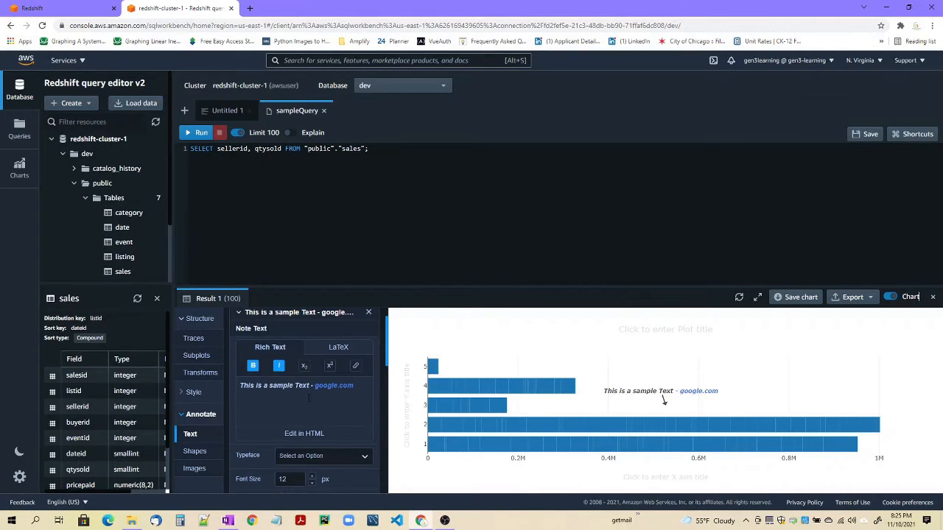
{"action": "right_click", "coordinate": [334, 389]}
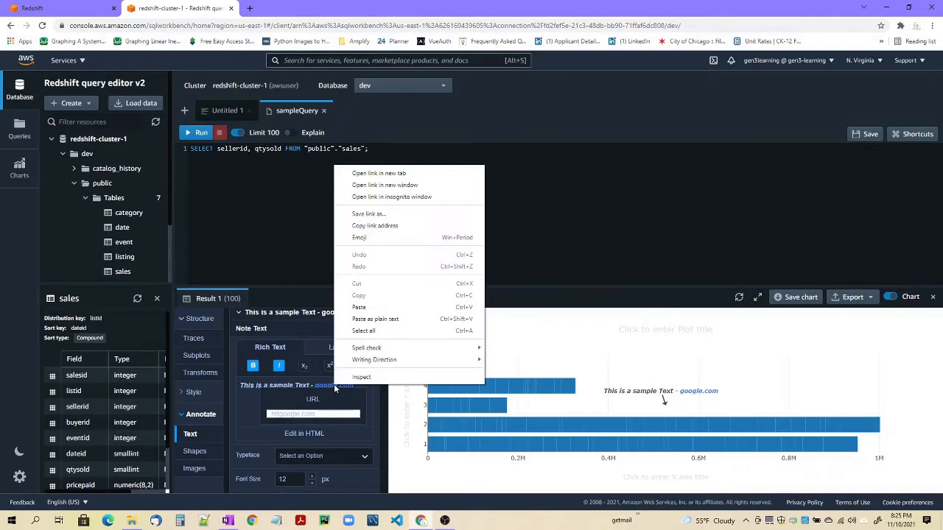
{"action": "left_click", "coordinate": [322, 414]}
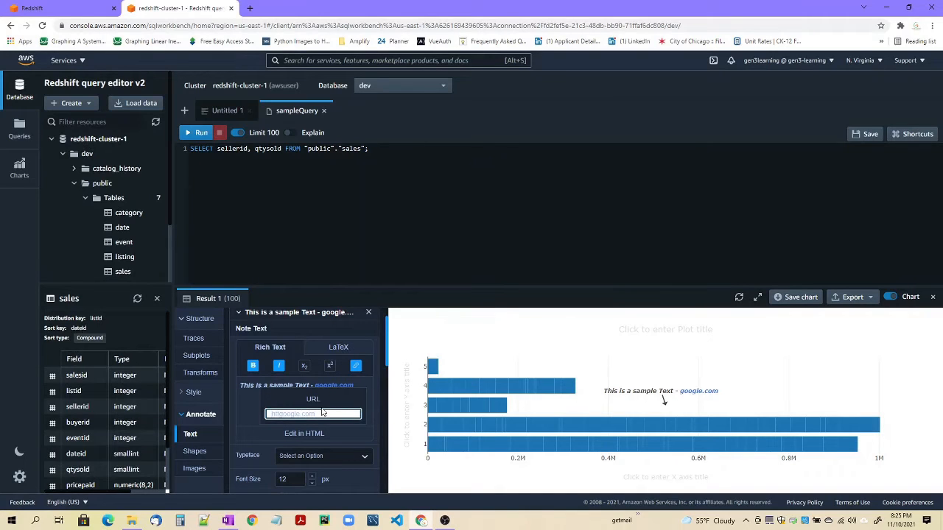
{"action": "key", "text": "ctrl+a"}
{"action": "type", "text": "http://www.goog"}
{"action": "key", "text": "Return"}
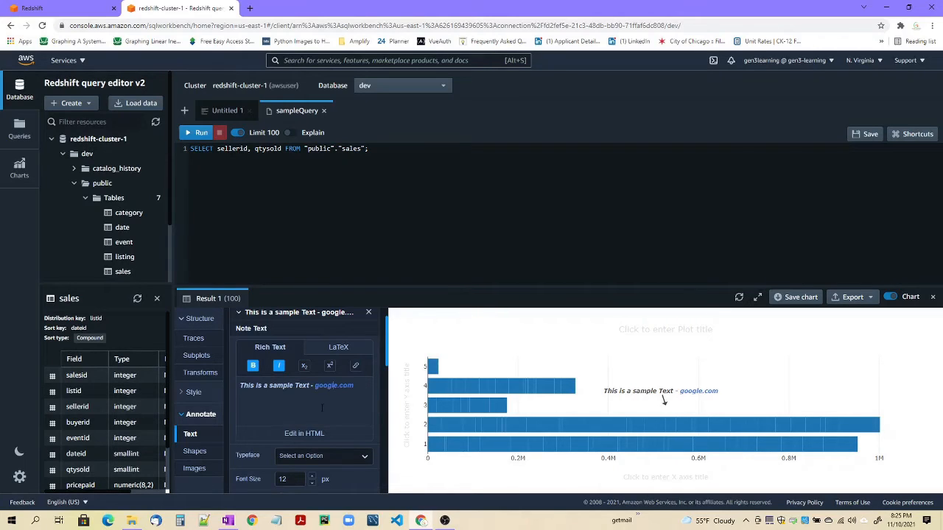
{"action": "left_click", "coordinate": [700, 392]}
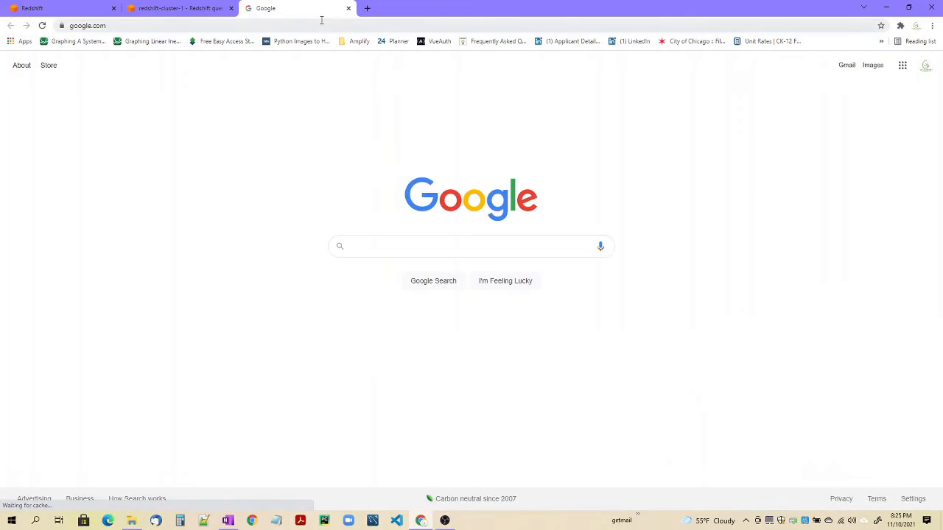
{"action": "left_click", "coordinate": [348, 9]}
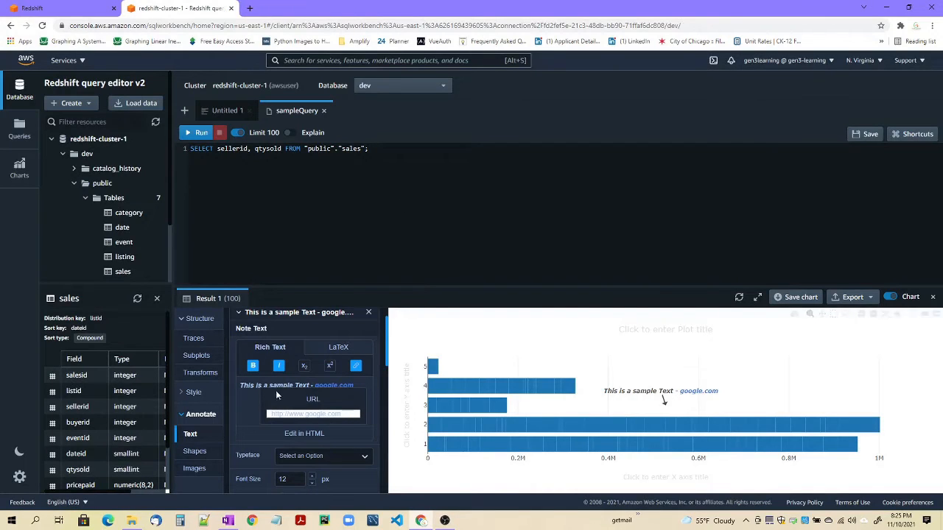
- Add a rectangle shape over the chart annotation, try to stretch it upward, and delete the shape
{"action": "left_click", "coordinate": [196, 451]}
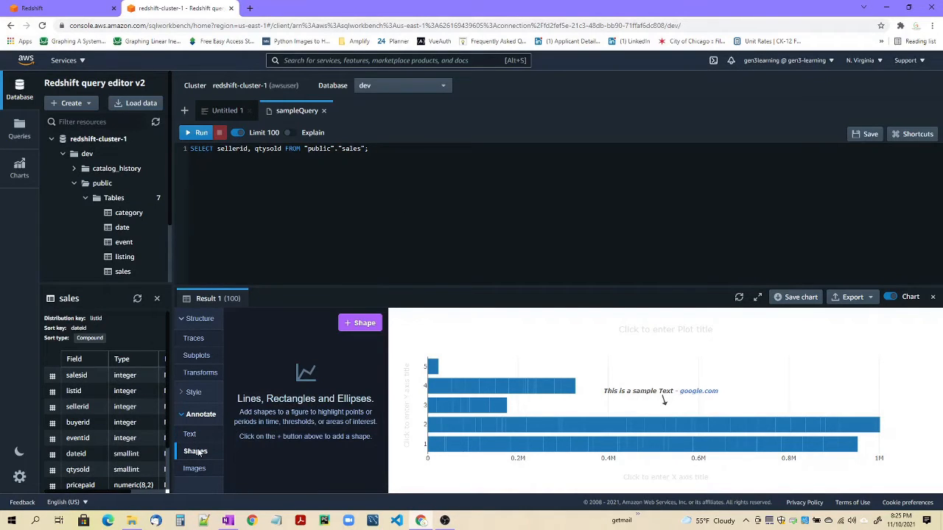
{"action": "left_click", "coordinate": [372, 324]}
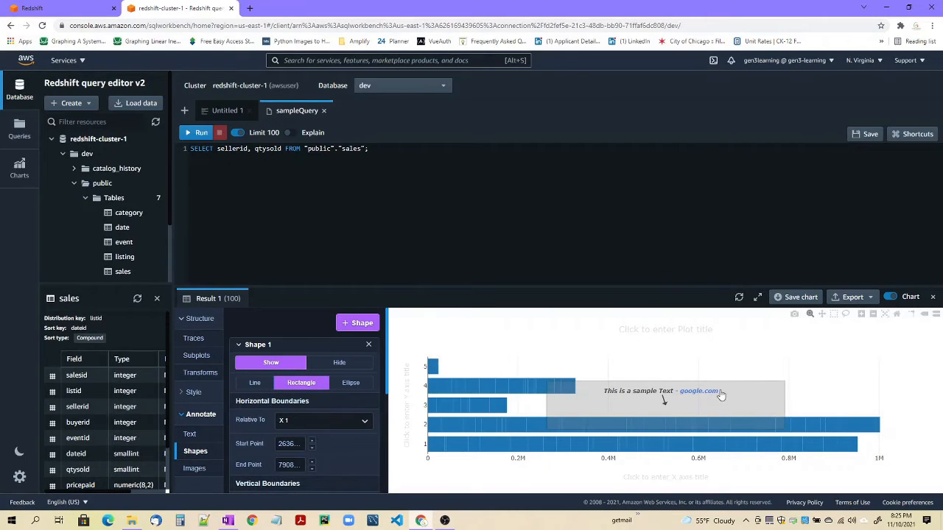
{"action": "left_click_drag", "start_coordinate": [742, 381], "coordinate": [743, 364]}
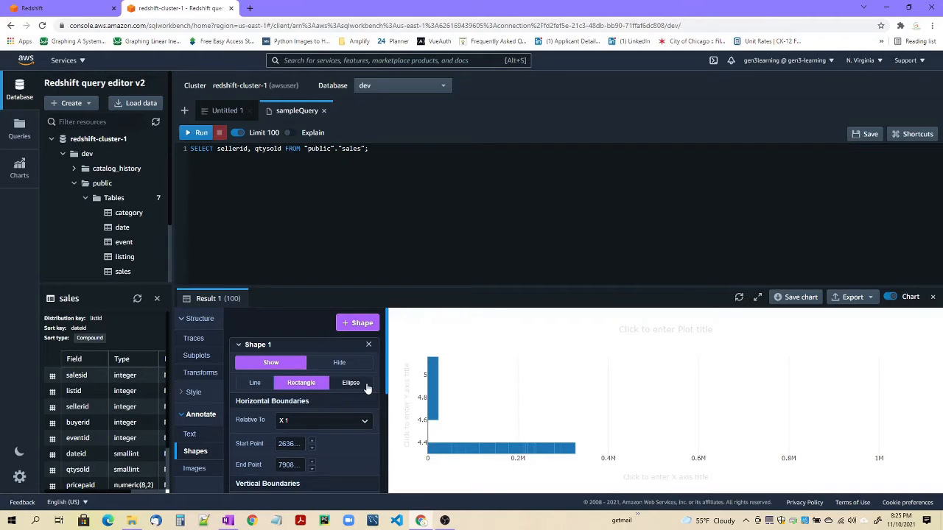
{"action": "left_click", "coordinate": [364, 344]}
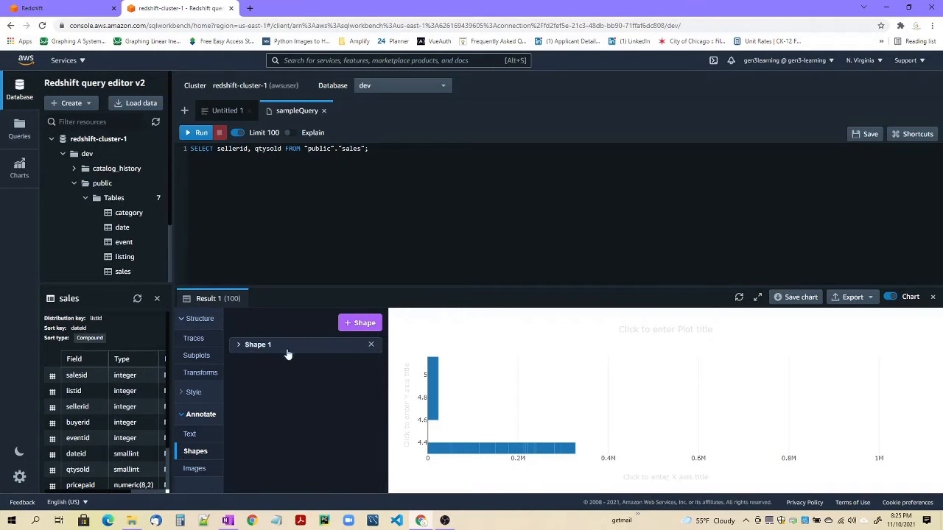
{"action": "left_click", "coordinate": [371, 344]}
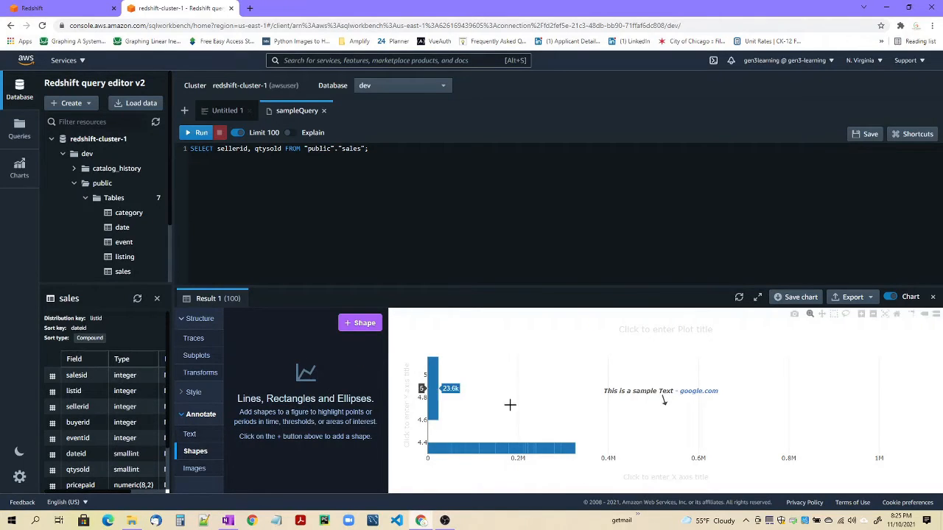
- Rerun the query to reset the zoomed chart and save the chart with the title SampleChart
{"action": "left_click_drag", "start_coordinate": [510, 406], "coordinate": [620, 429]}
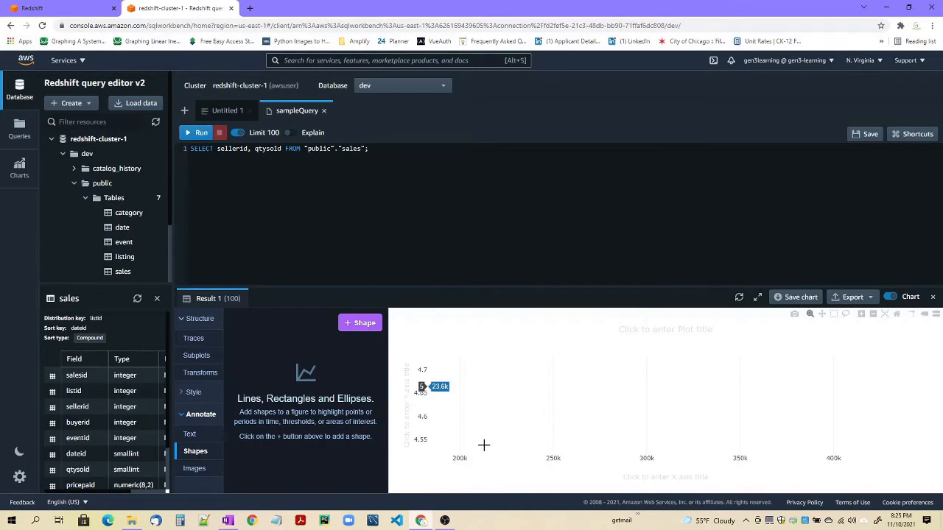
{"action": "left_click", "coordinate": [197, 133]}
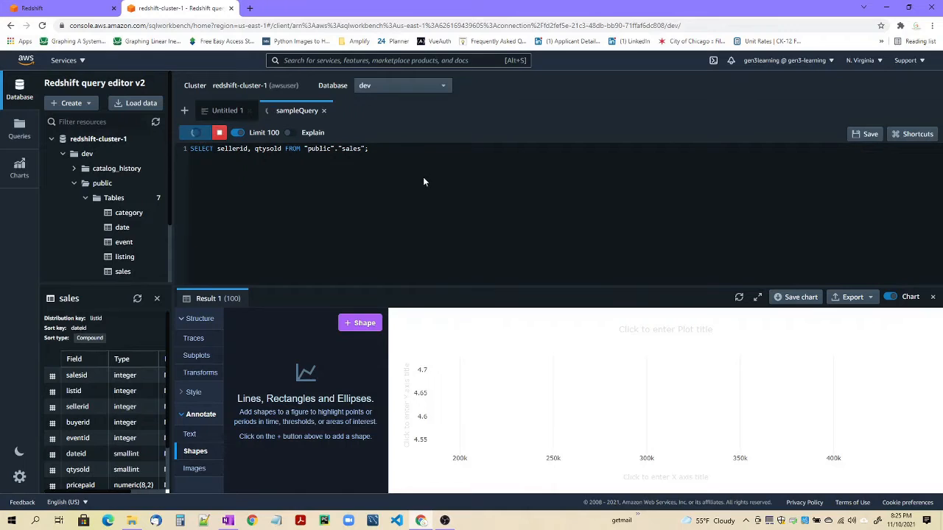
{"action": "left_click", "coordinate": [799, 298]}
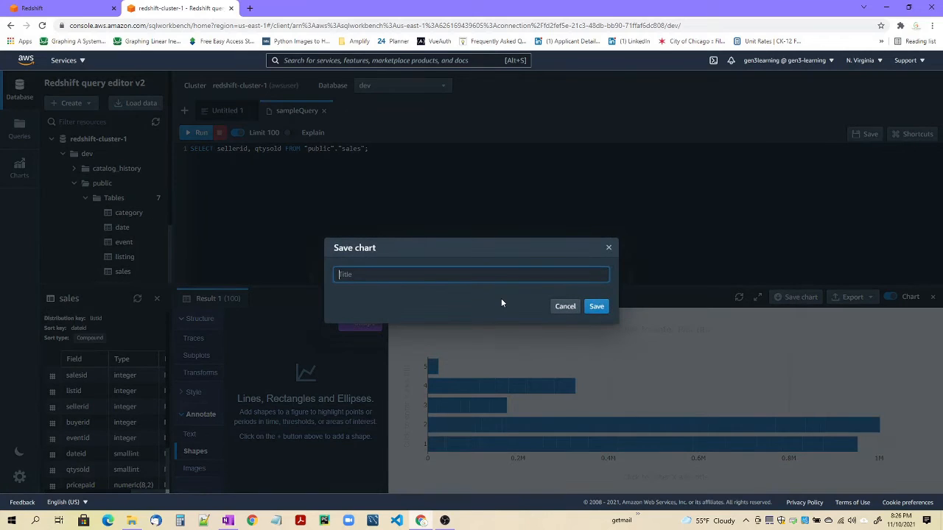
{"action": "type", "text": "SampleChart"}
{"action": "left_click", "coordinate": [598, 308]}
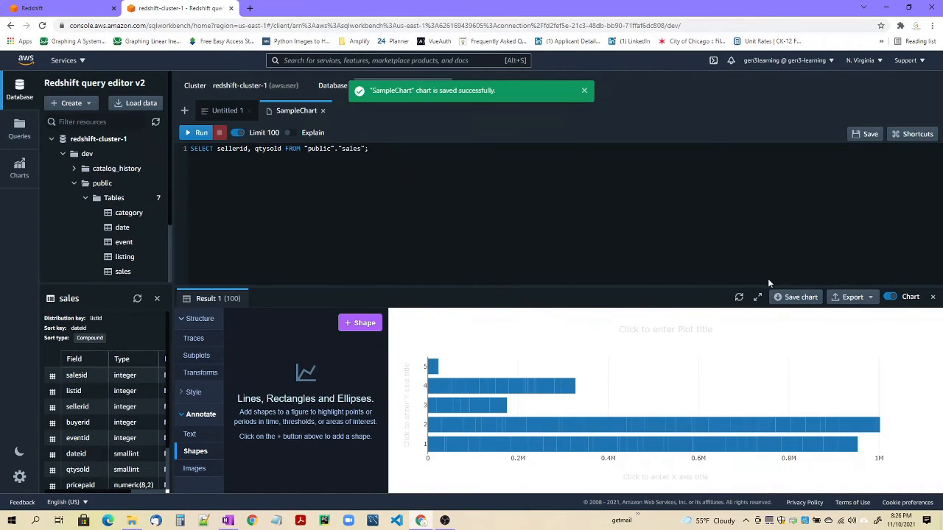
- Export SampleChart from the saved charts as a JPEG image
{"action": "left_click", "coordinate": [19, 168]}
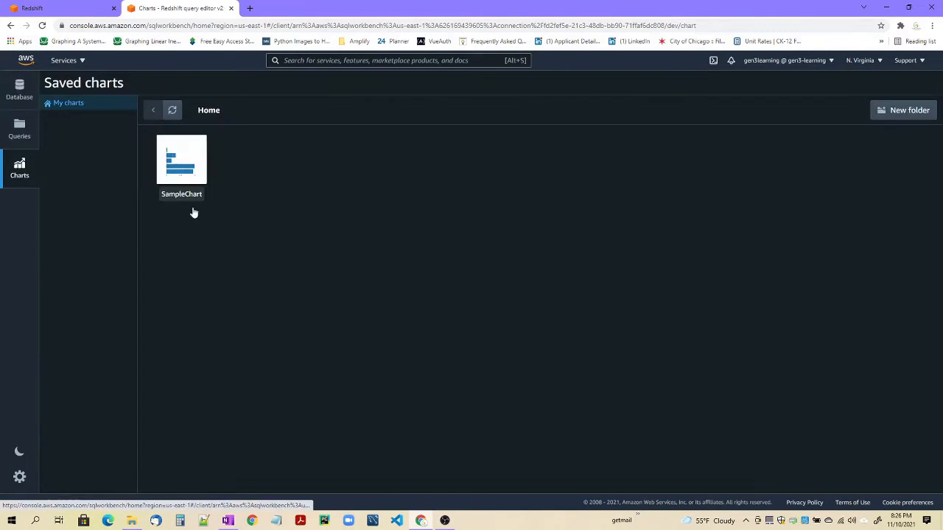
{"action": "right_click", "coordinate": [198, 165]}
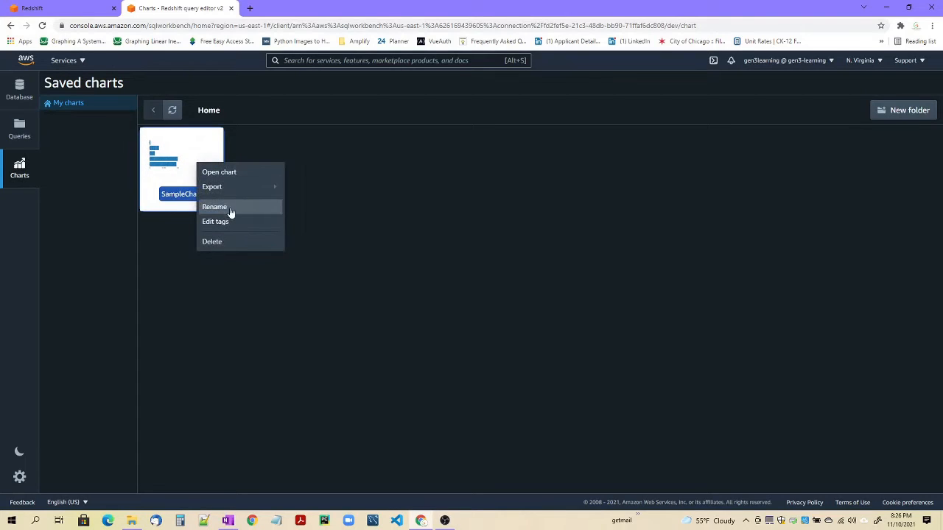
{"action": "mouse_move", "coordinate": [235, 189]}
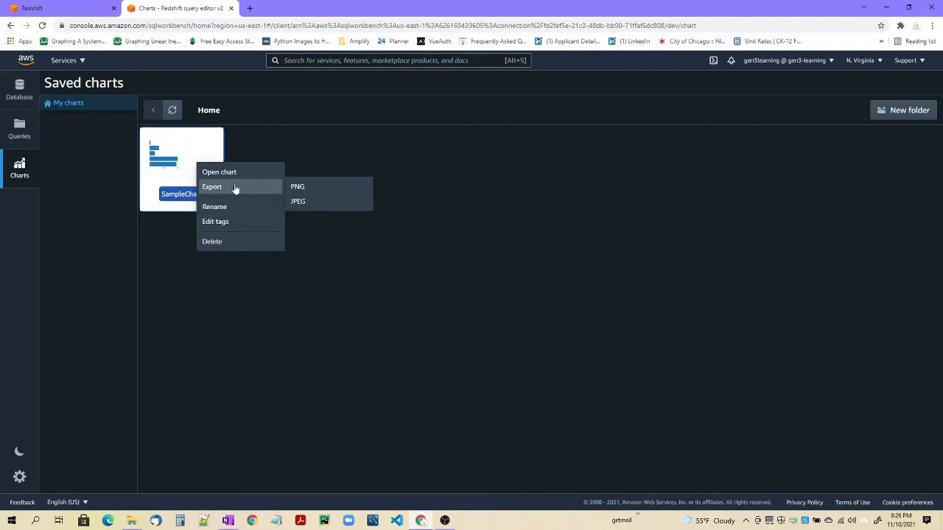
{"action": "left_click", "coordinate": [319, 203]}
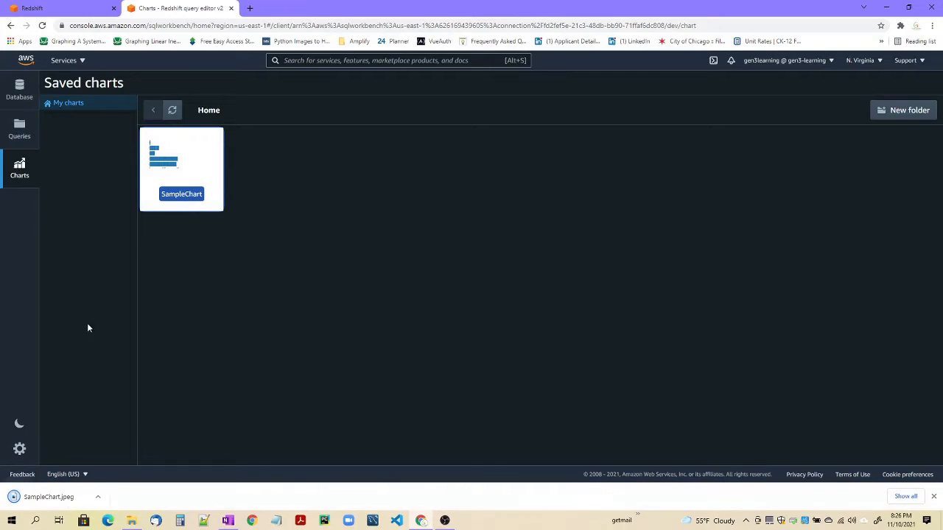
- Open the downloaded SampleChart.jpeg, enlarge the image for viewing, and return to the saved charts
{"action": "left_click", "coordinate": [105, 499]}
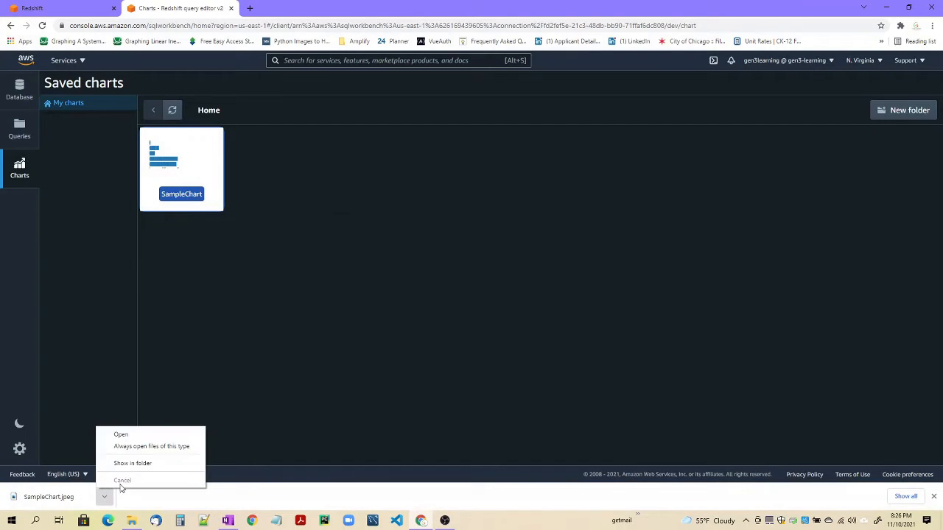
{"action": "left_click", "coordinate": [144, 435]}
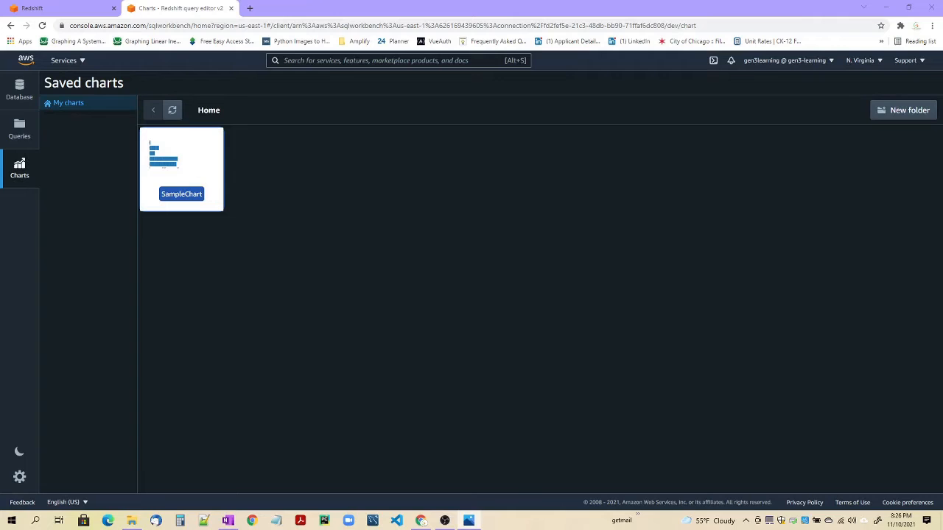
{"action": "left_click_drag", "start_coordinate": [0, 86], "coordinate": [476, 135]}
{"action": "double_click", "coordinate": [483, 135]}
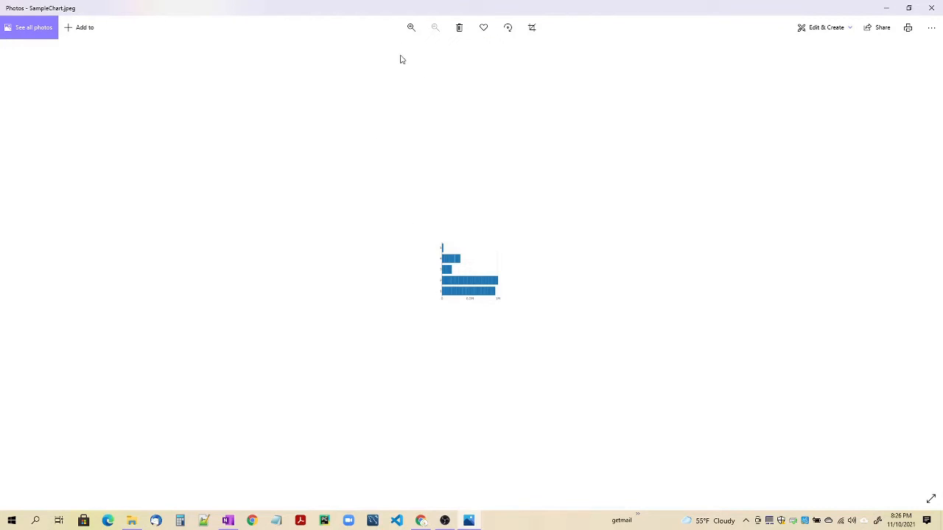
{"action": "left_click", "coordinate": [411, 30]}
{"action": "left_click", "coordinate": [412, 30]}
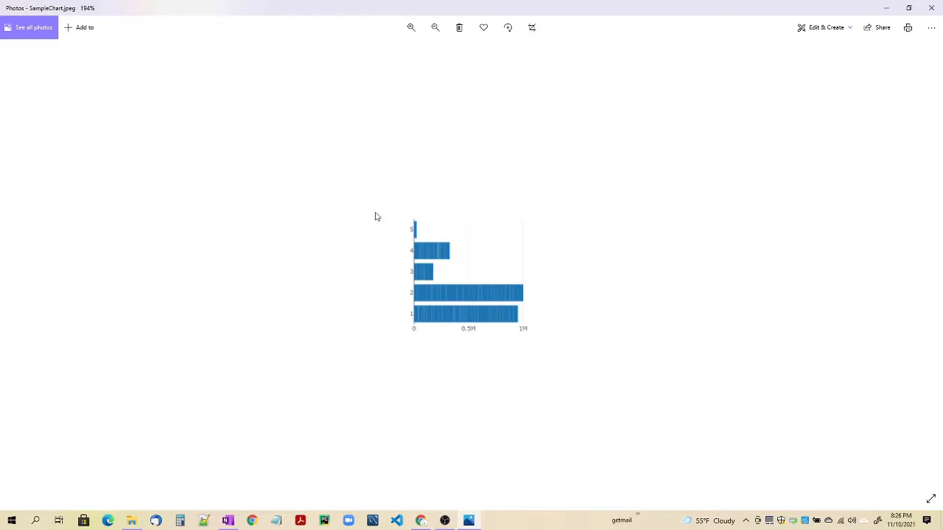
{"action": "left_click", "coordinate": [932, 7]}
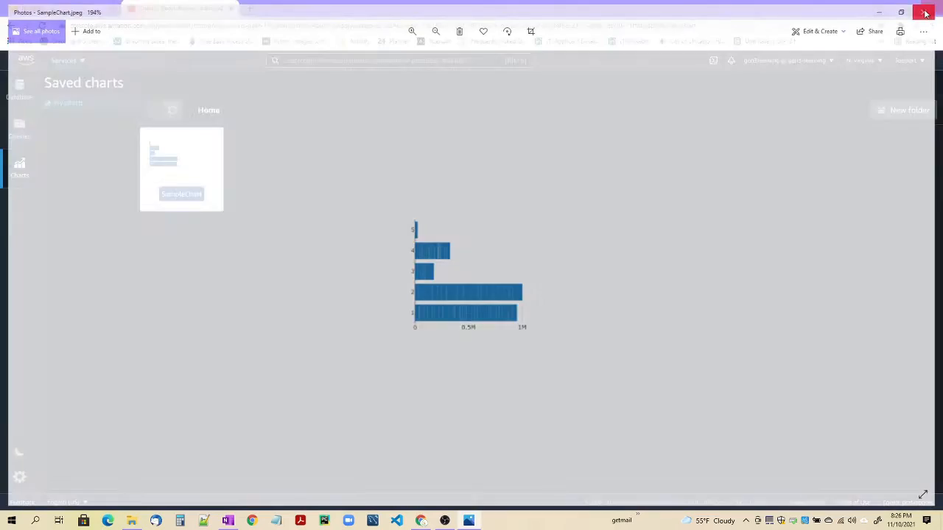
{"action": "left_click", "coordinate": [397, 244]}
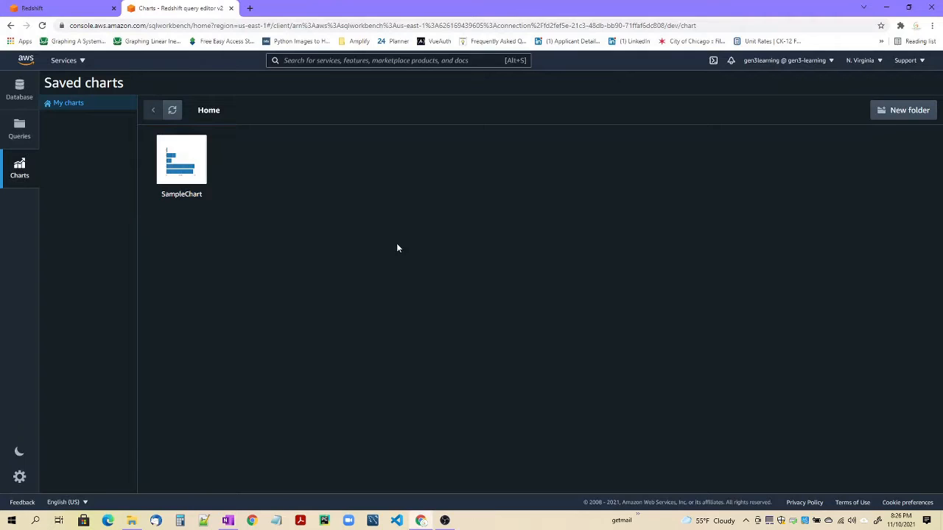
- Open the saved SampleChart in the query editor and export it as a JPEG with height 500 and width 700
{"action": "double_click", "coordinate": [174, 169]}
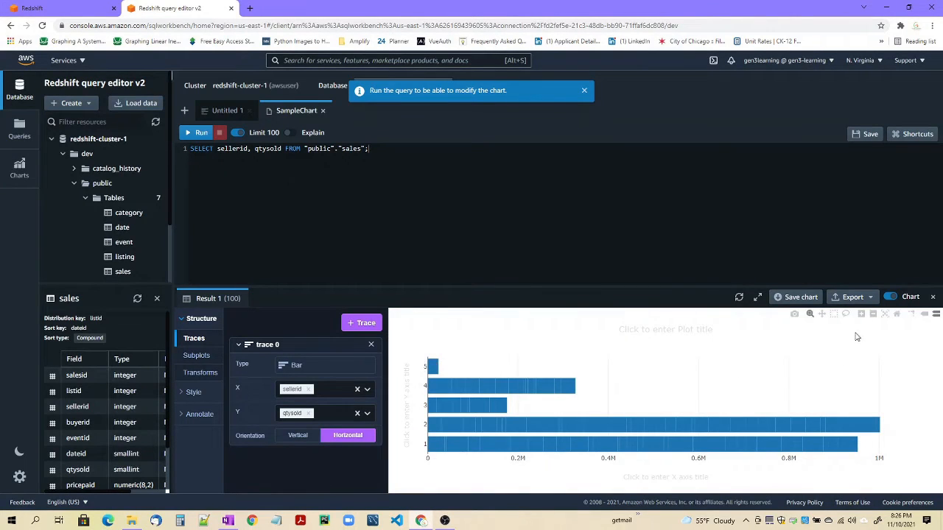
{"action": "left_click", "coordinate": [855, 297]}
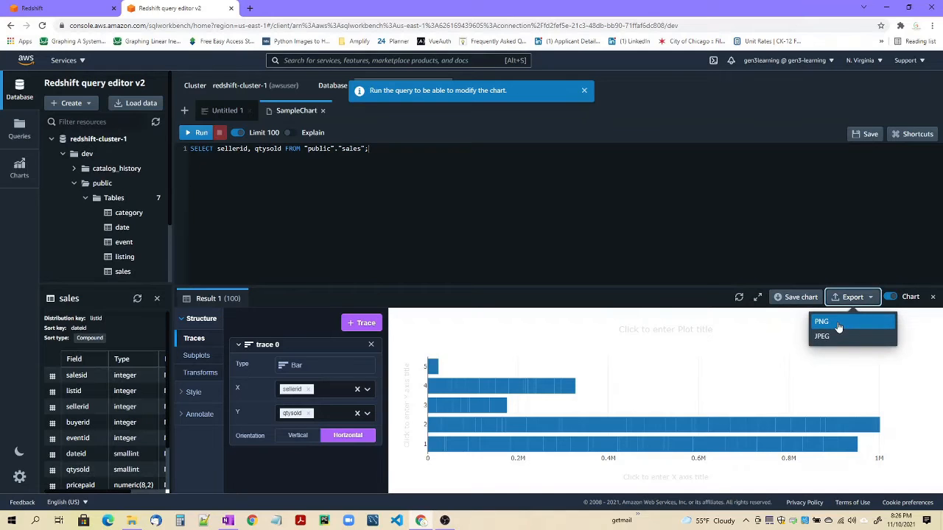
{"action": "left_click", "coordinate": [835, 337]}
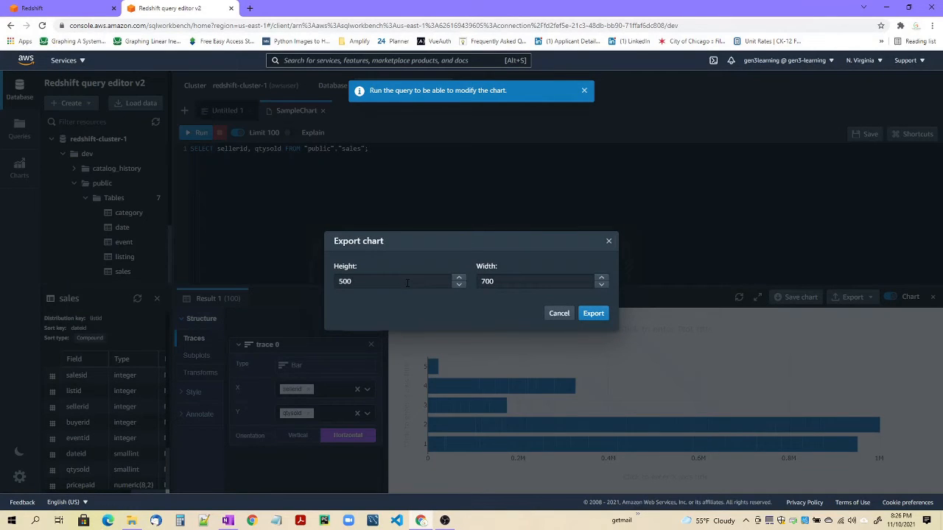
{"action": "left_click", "coordinate": [591, 316]}
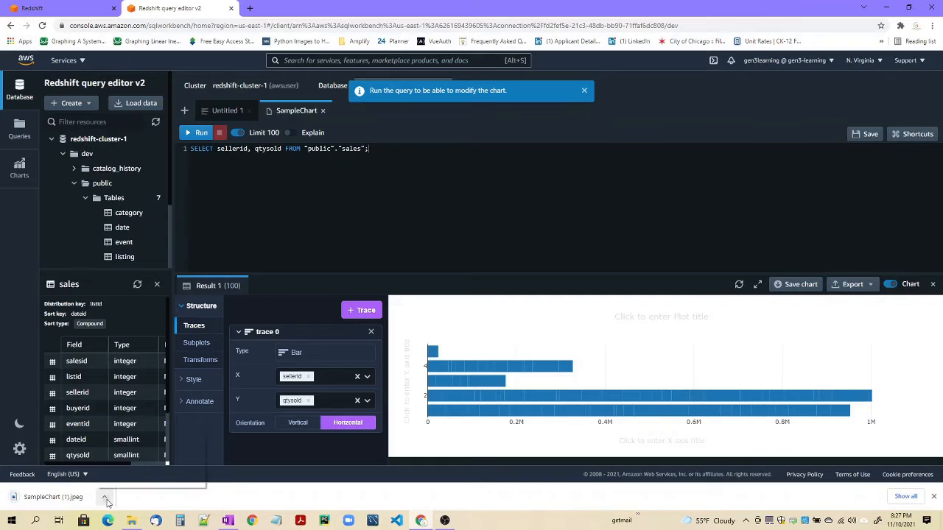
- View the downloaded SampleChart (1).jpeg and close the image viewer
{"action": "left_click", "coordinate": [104, 498]}
{"action": "left_click", "coordinate": [118, 431]}
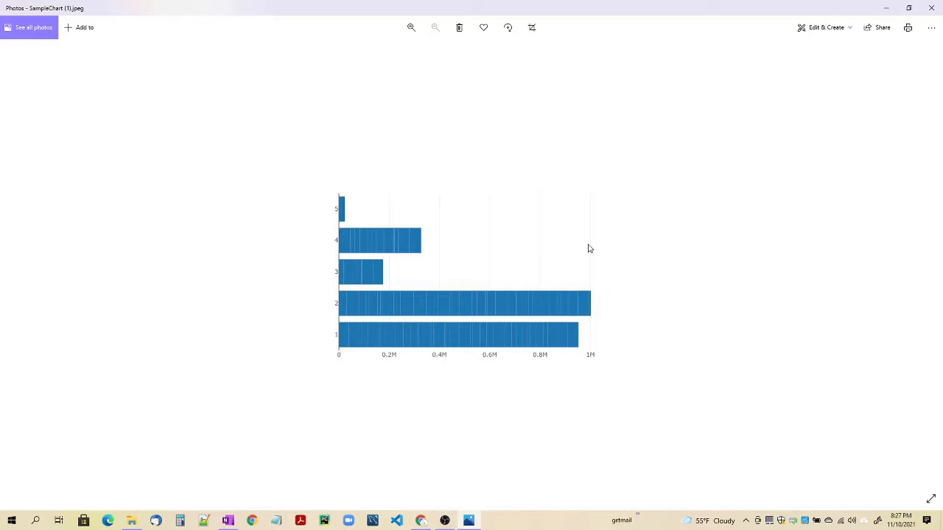
{"action": "left_click", "coordinate": [933, 9]}
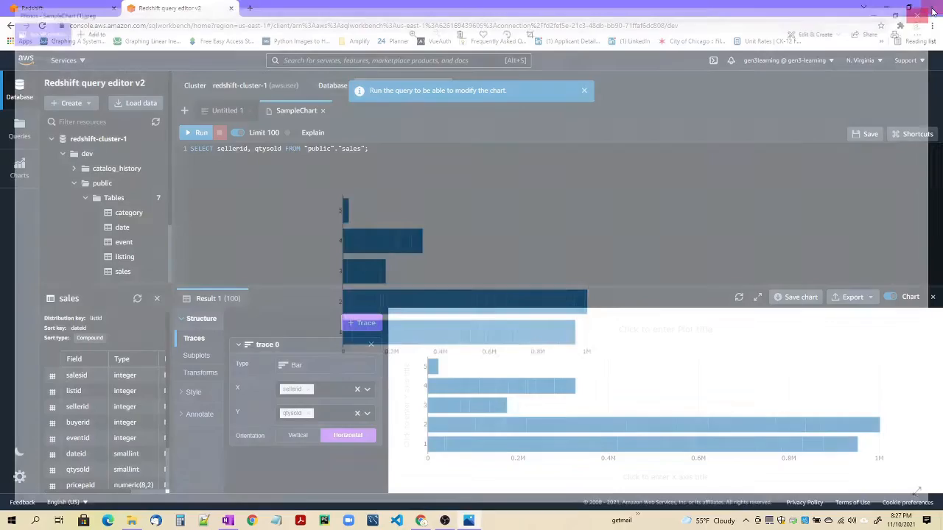
- Add a text annotation reading "Checking Annotation in Export" to the chart and collapse its settings
{"action": "left_click", "coordinate": [188, 414]}
{"action": "left_click", "coordinate": [196, 435]}
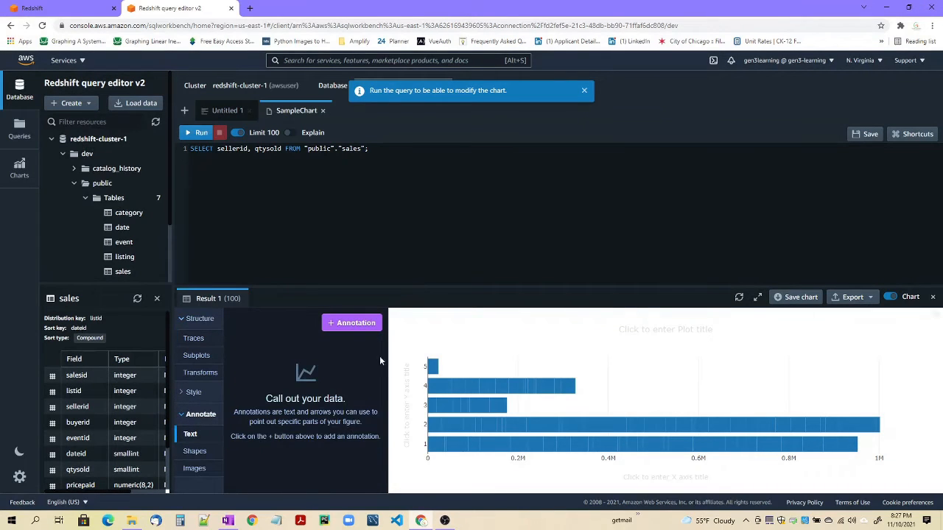
{"action": "left_click", "coordinate": [367, 323]}
{"action": "left_click", "coordinate": [306, 438]}
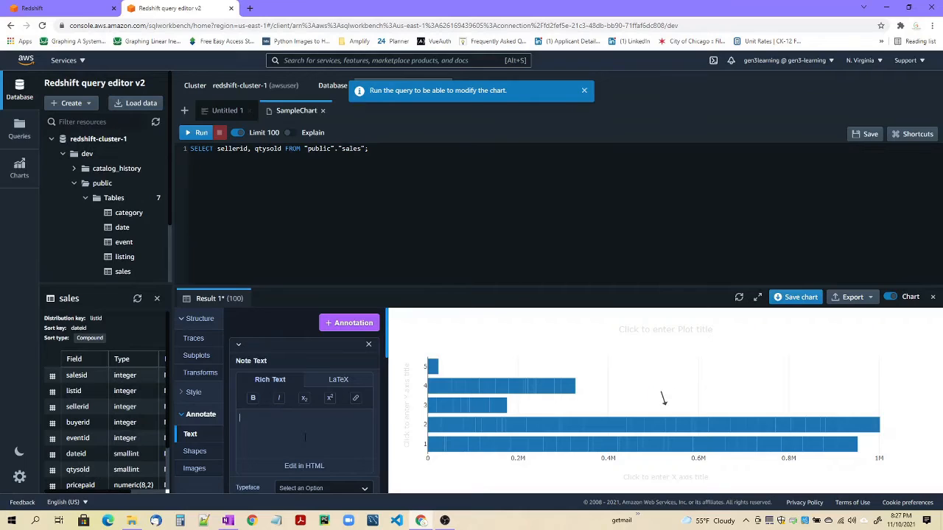
{"action": "type", "text": "Checking Anko"}
{"action": "key", "text": "BackSpace"}
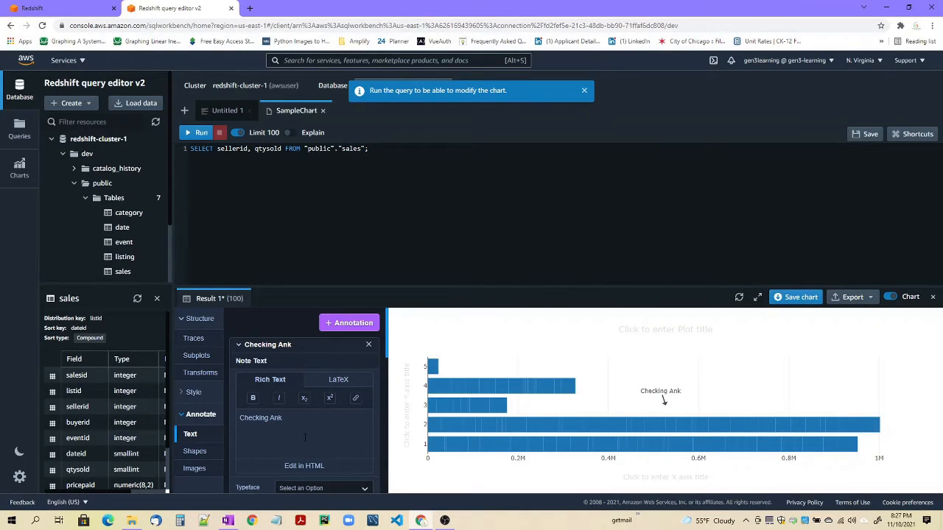
{"action": "key", "text": "BackSpace"}
{"action": "type", "text": "notation"}
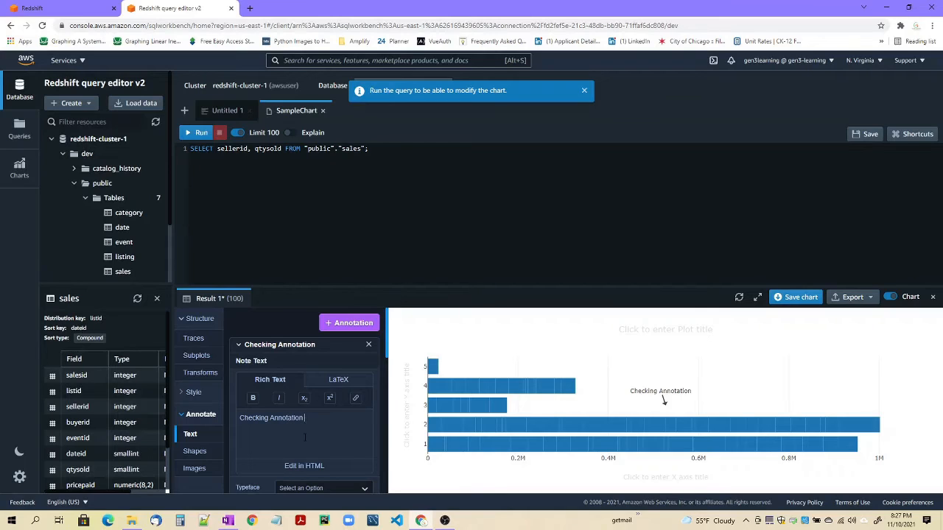
{"action": "type", "text": " in Export"}
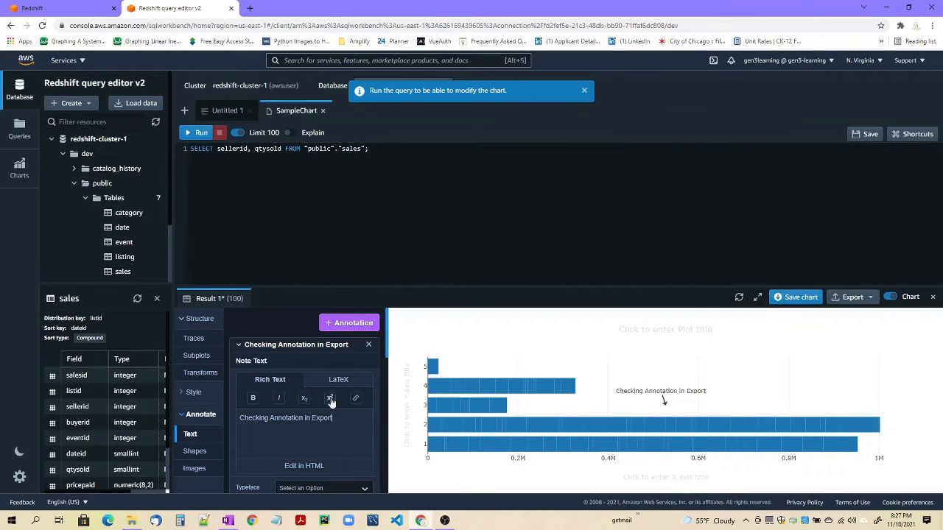
{"action": "left_click", "coordinate": [239, 345]}
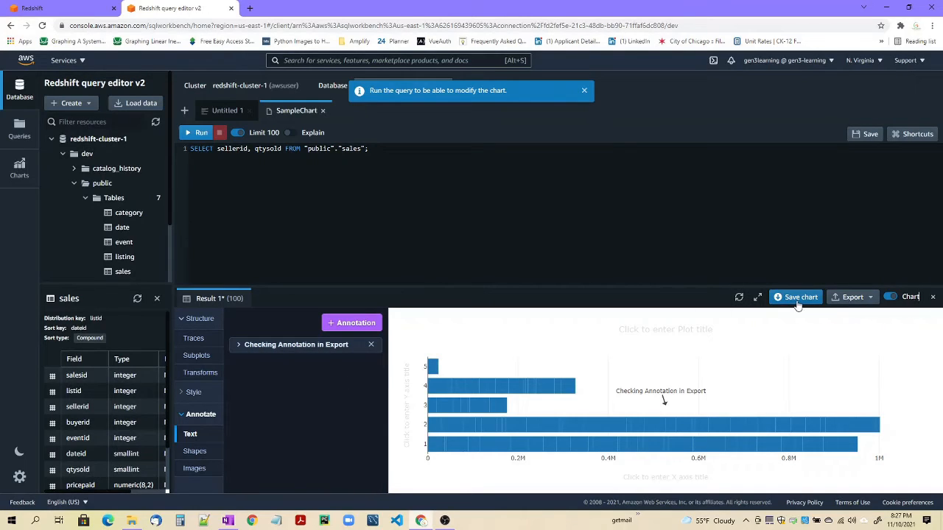
- Export the annotated chart as a JPEG with height 500 and width 700, and check the annotation in the downloaded image
{"action": "left_click", "coordinate": [849, 298]}
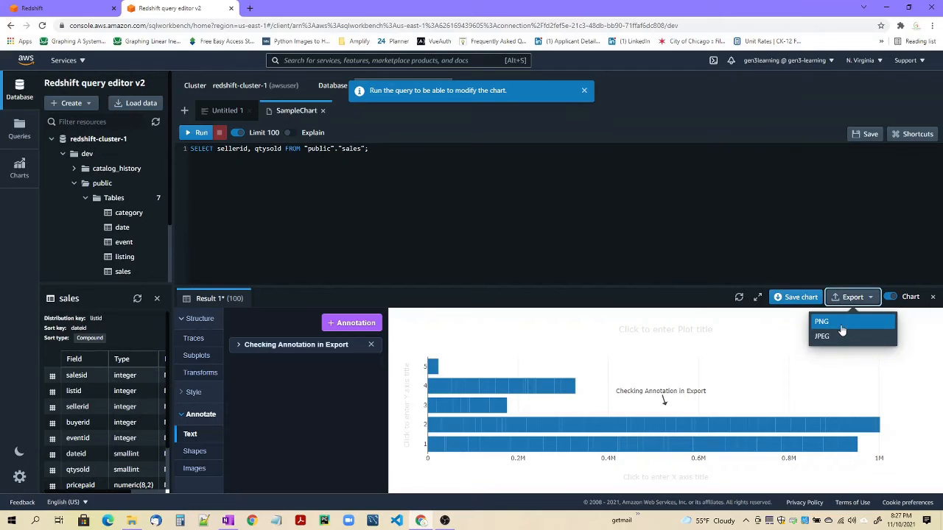
{"action": "left_click", "coordinate": [824, 338]}
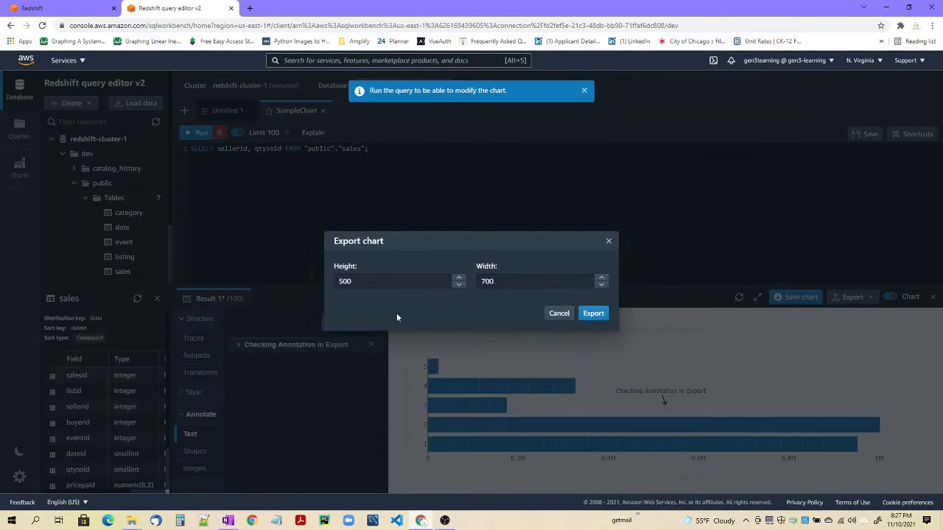
{"action": "left_click", "coordinate": [594, 314]}
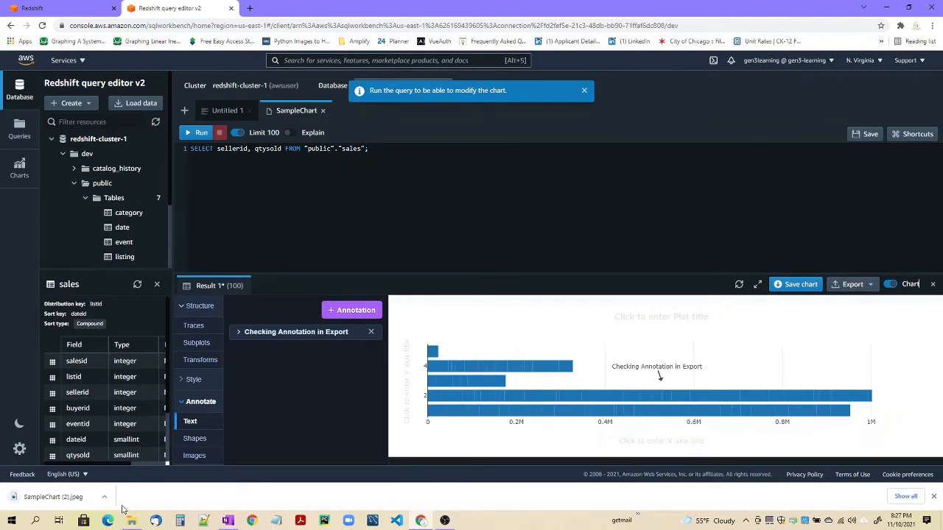
{"action": "left_click", "coordinate": [105, 497]}
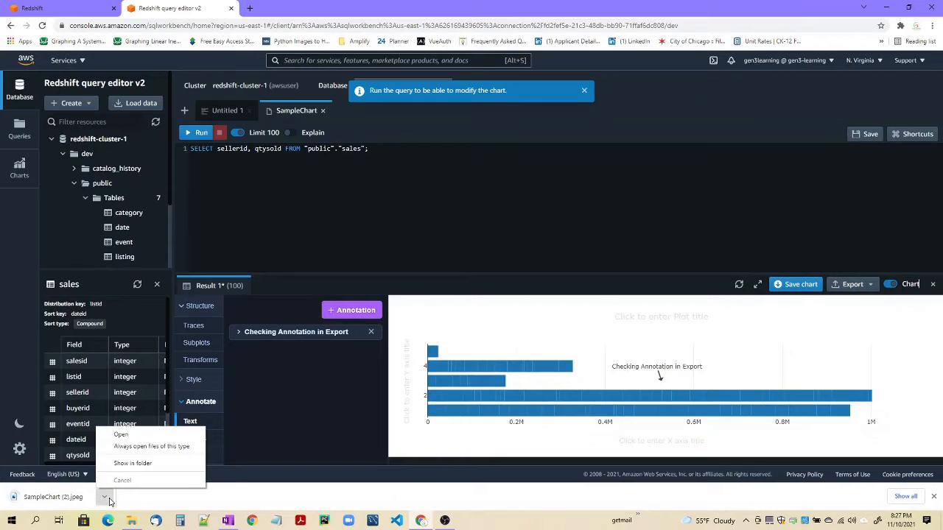
{"action": "left_click", "coordinate": [140, 439]}
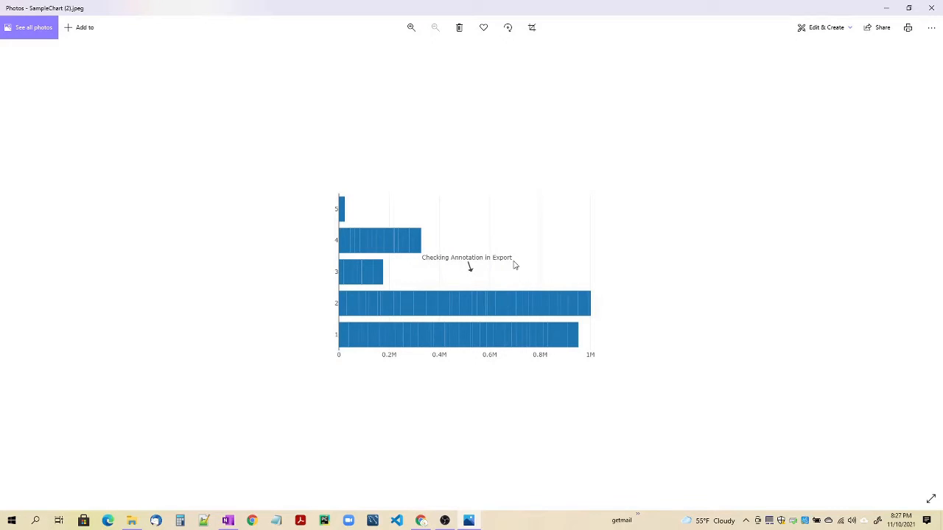
{"action": "left_click", "coordinate": [933, 10]}
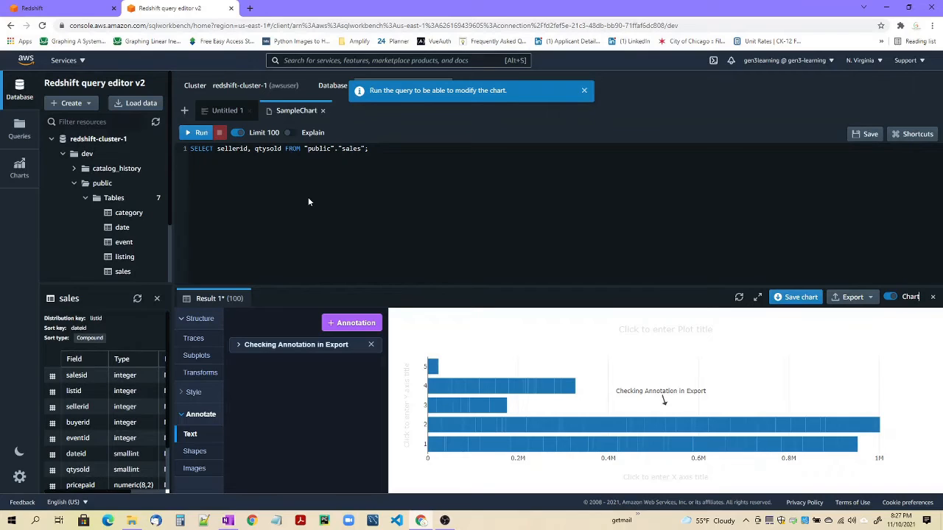
- Examine the chart's query along with its subplot, trace, transform and axis title settings
{"action": "left_click_drag", "start_coordinate": [369, 148], "coordinate": [168, 146]}
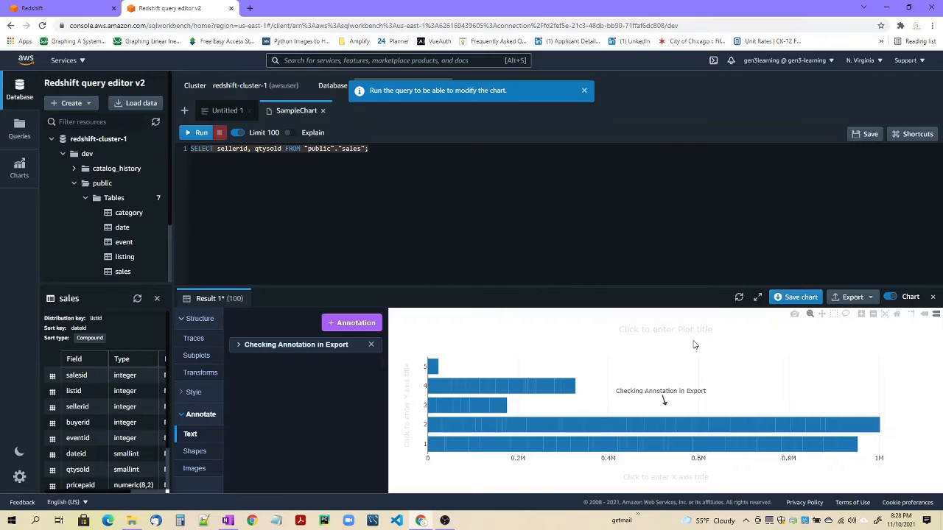
{"action": "left_click", "coordinate": [199, 356]}
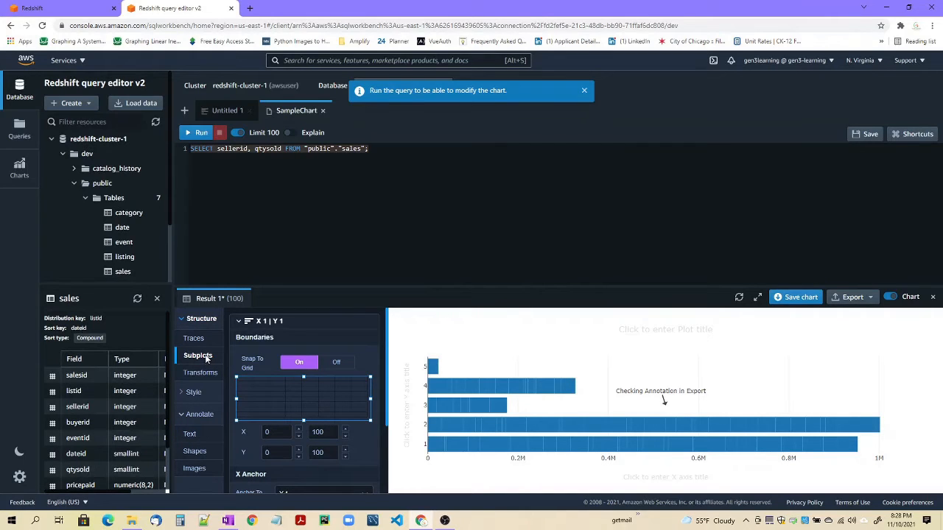
{"action": "scroll", "coordinate": [331, 427], "scroll_direction": "down", "scroll_amount": 3}
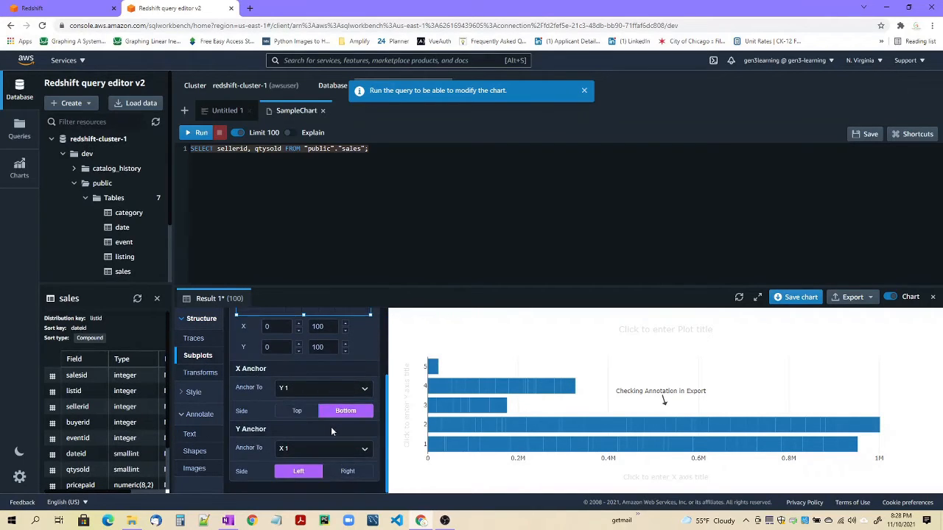
{"action": "left_click", "coordinate": [197, 339]}
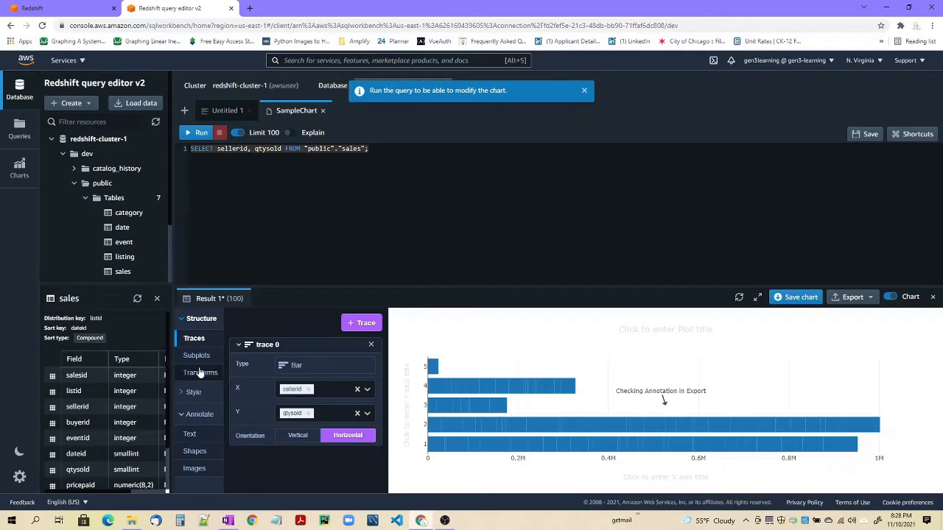
{"action": "left_click", "coordinate": [201, 372]}
{"action": "scroll", "coordinate": [296, 435], "scroll_direction": "down", "scroll_amount": 1}
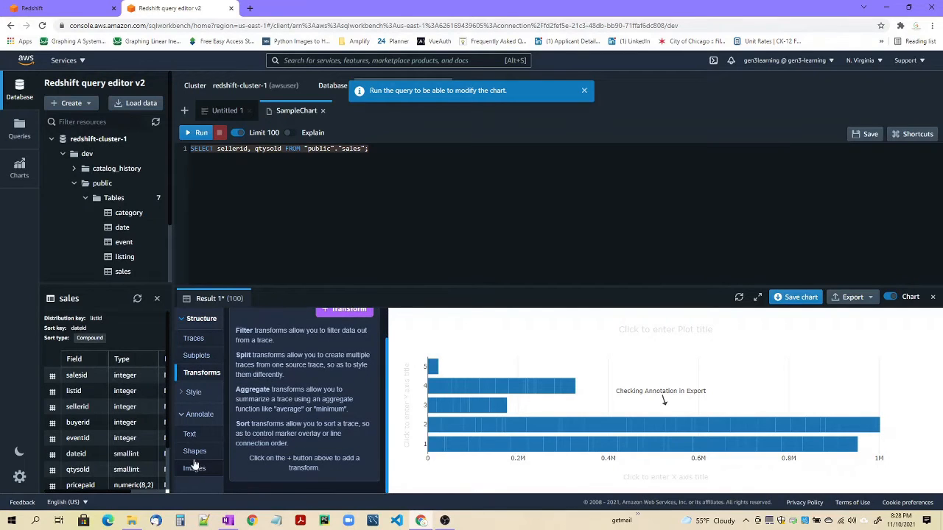
{"action": "left_click", "coordinate": [182, 392]}
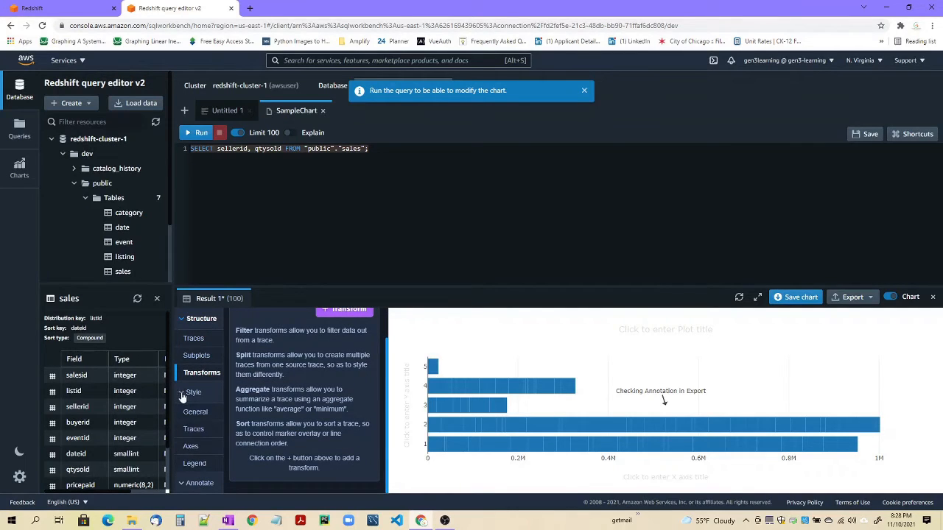
{"action": "left_click", "coordinate": [202, 449]}
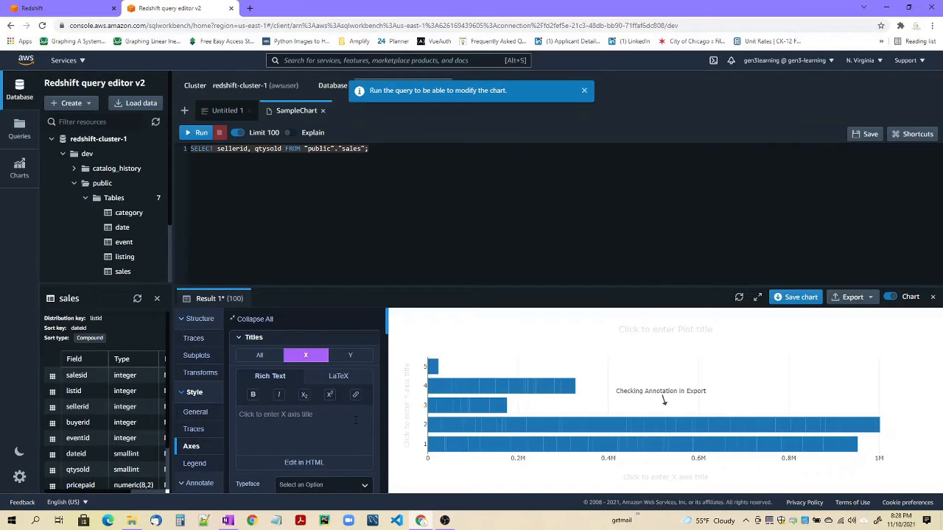
- Set the chart's X axis title to "Seller Id" and Y axis title to "Quantity Sold", and save the query
{"action": "left_click", "coordinate": [323, 417]}
{"action": "type", "text": "Seller Id"}
{"action": "left_click", "coordinate": [353, 355]}
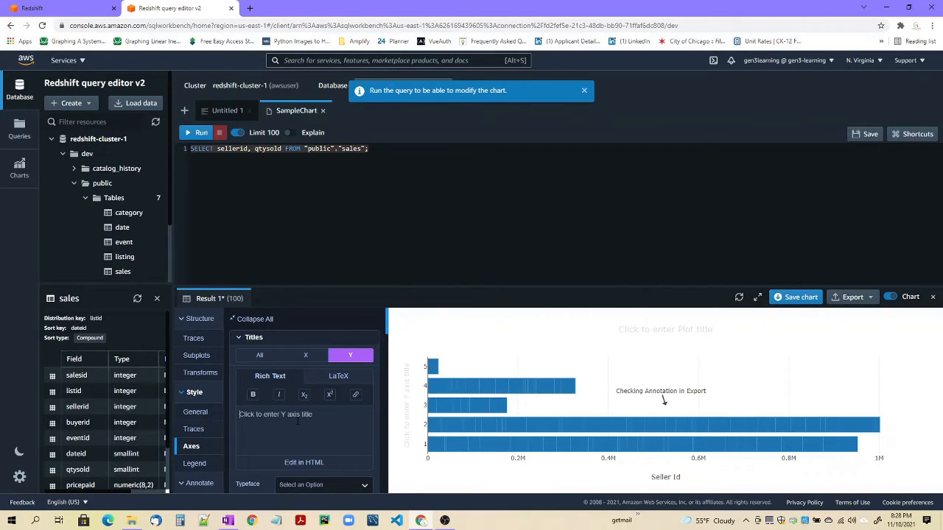
{"action": "type", "text": "Quantity Sold"}
{"action": "left_click", "coordinate": [206, 344]}
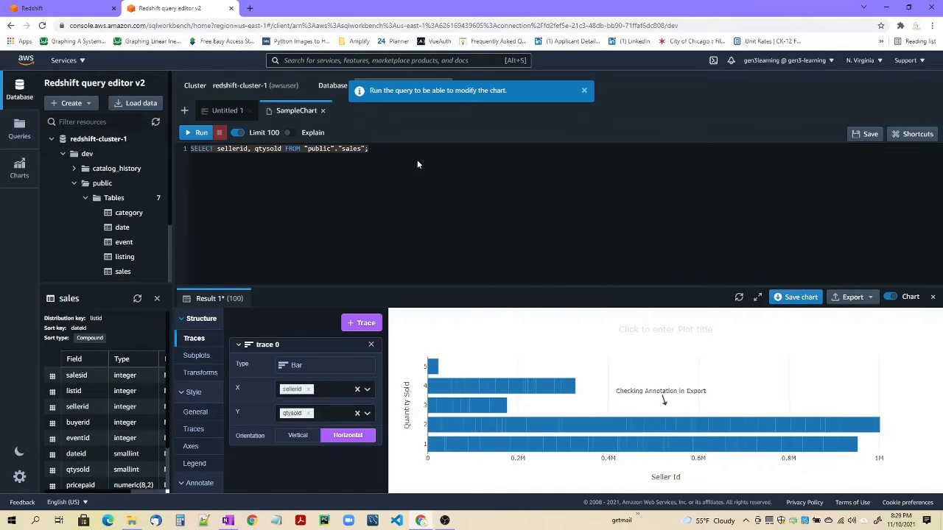
{"action": "key", "text": "ctrl+s"}
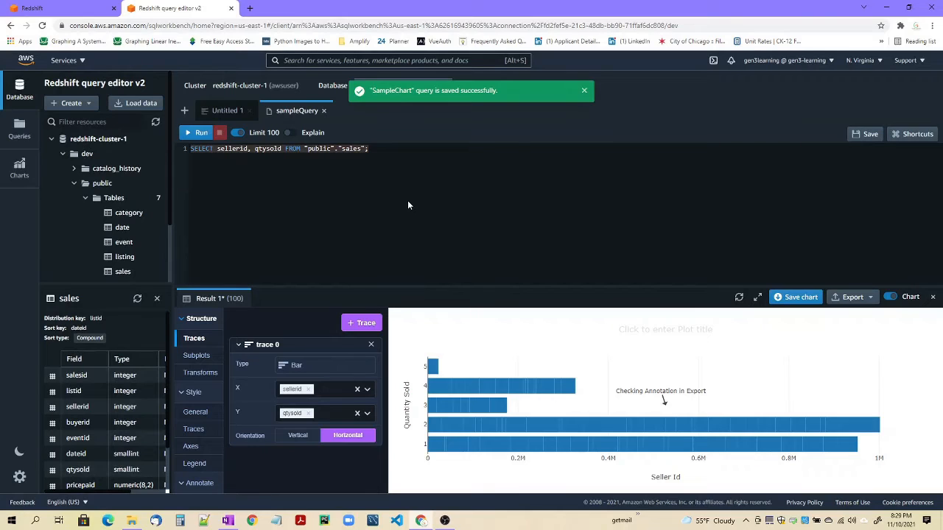
{"action": "left_click", "coordinate": [584, 90]}
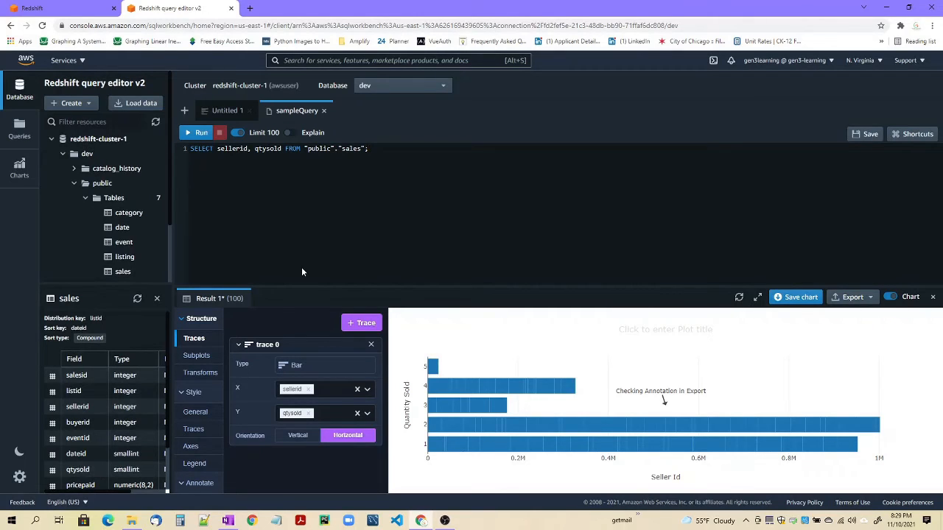
- Open the original query editor from the Redshift dashboard and dismiss the query editor v2 announcement
{"action": "left_click", "coordinate": [44, 8]}
{"action": "mouse_move", "coordinate": [17, 209]}
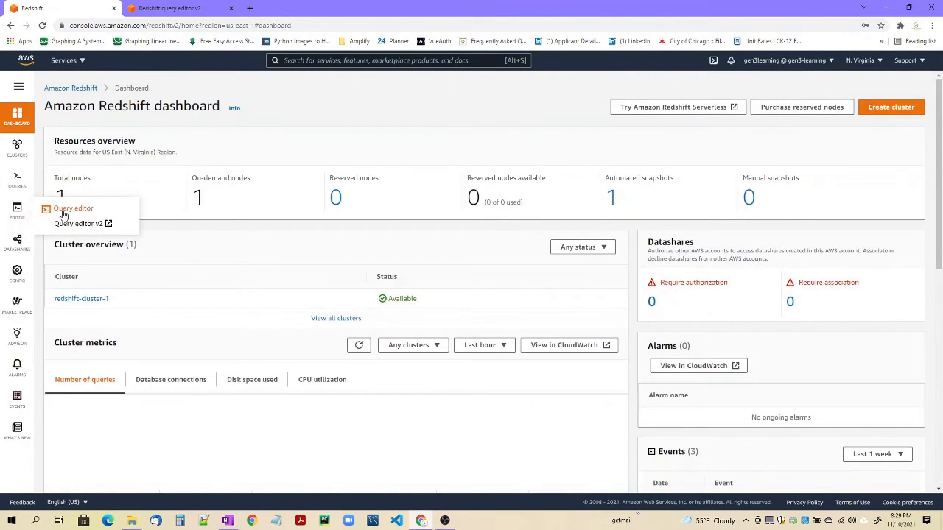
{"action": "left_click", "coordinate": [135, 208]}
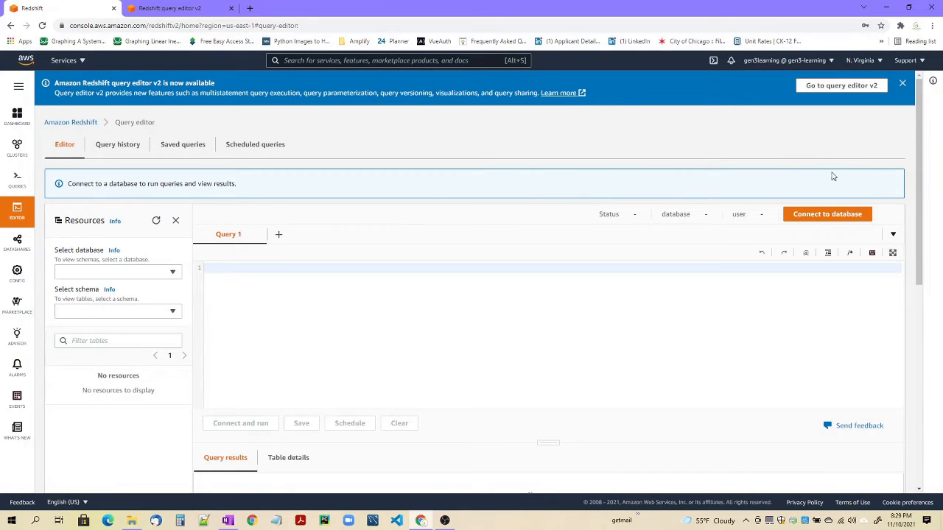
{"action": "left_click", "coordinate": [902, 84]}
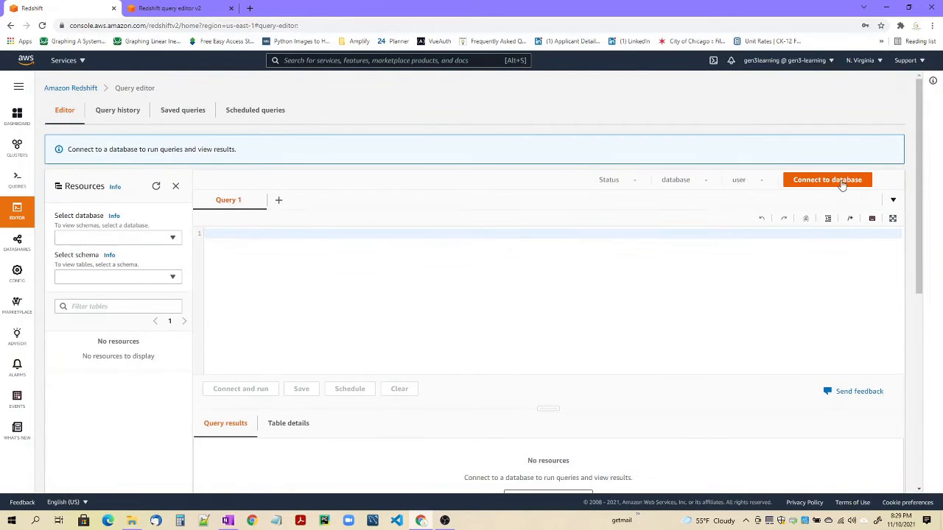
- Connect to the dev database on redshift-cluster-1 with temporary credentials as database user awsuser, and select the public schema
{"action": "left_click", "coordinate": [844, 184]}
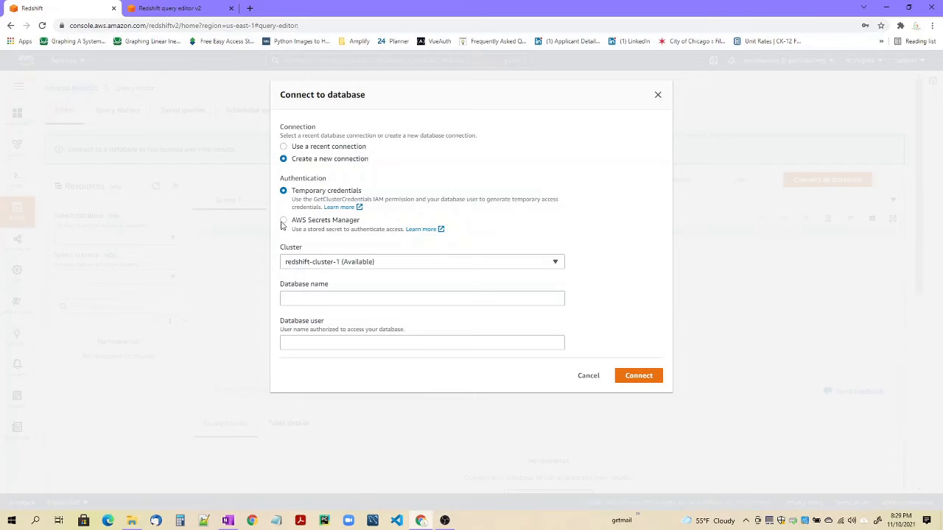
{"action": "left_click", "coordinate": [359, 302]}
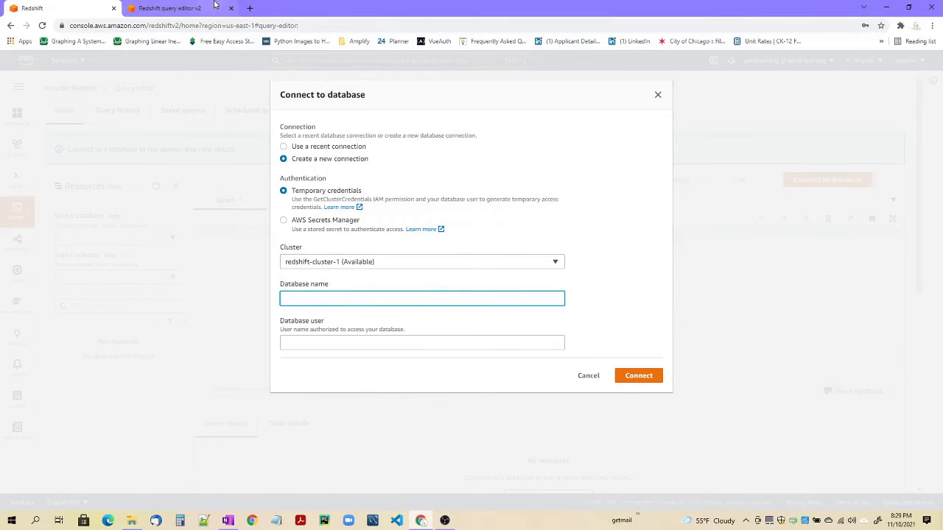
{"action": "type", "text": "dev"}
{"action": "left_click", "coordinate": [354, 343]}
{"action": "type", "text": "aws"}
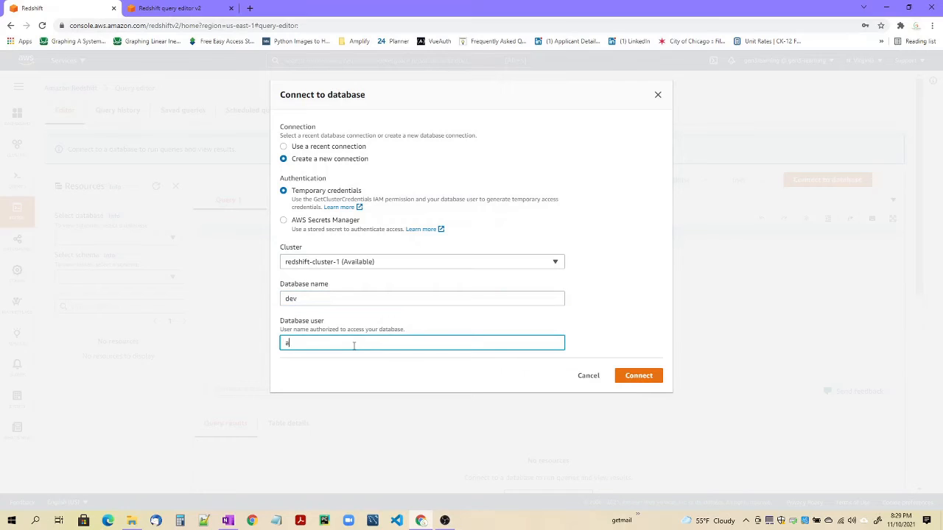
{"action": "type", "text": "user"}
{"action": "left_click", "coordinate": [650, 377]}
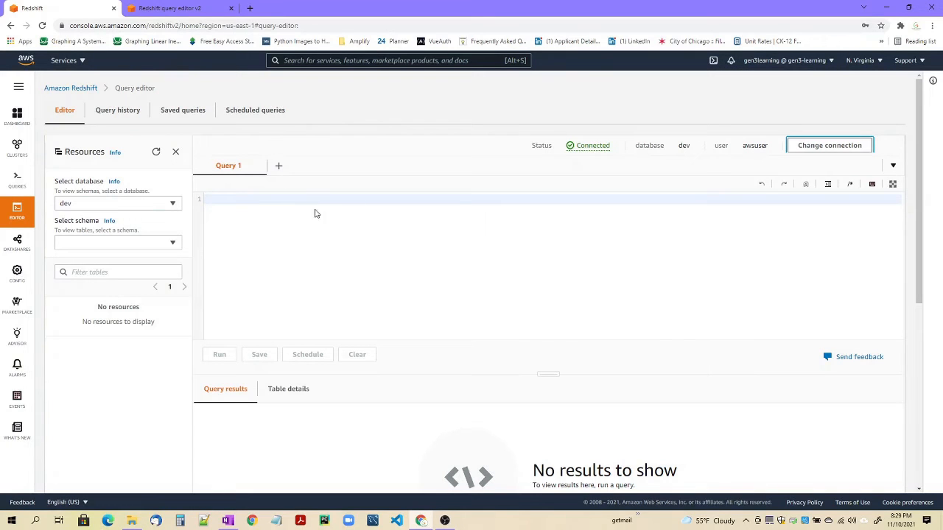
{"action": "left_click", "coordinate": [232, 203]}
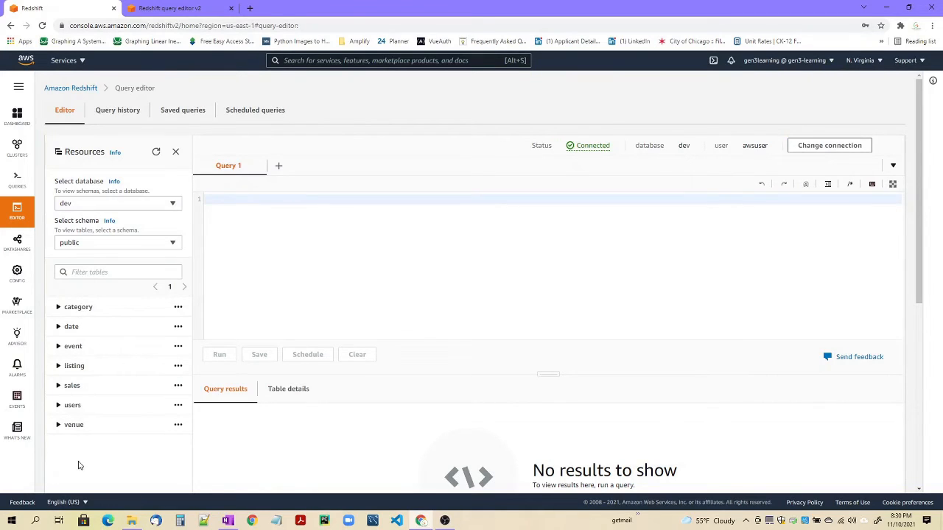
- Switch to query editor v2 and examine the tables, views, functions and stored procedures in its resource tree
{"action": "left_click", "coordinate": [177, 9]}
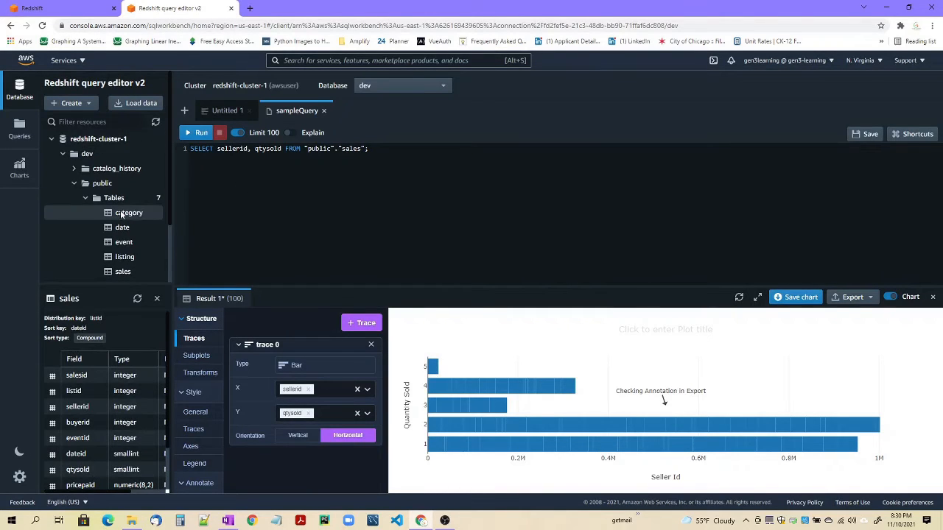
{"action": "scroll", "coordinate": [122, 215], "scroll_direction": "down", "scroll_amount": 1}
{"action": "scroll", "coordinate": [122, 214], "scroll_direction": "down", "scroll_amount": 2}
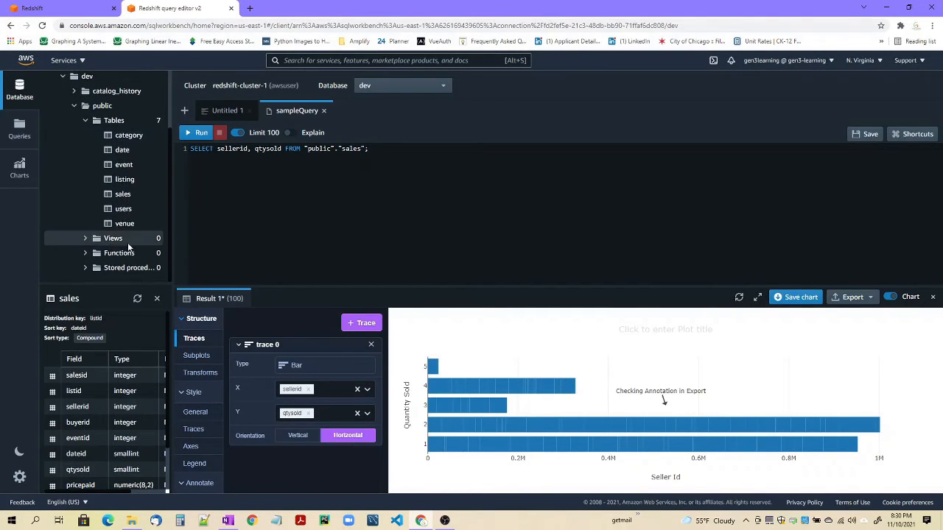
{"action": "scroll", "coordinate": [103, 243], "scroll_direction": "up", "scroll_amount": 3}
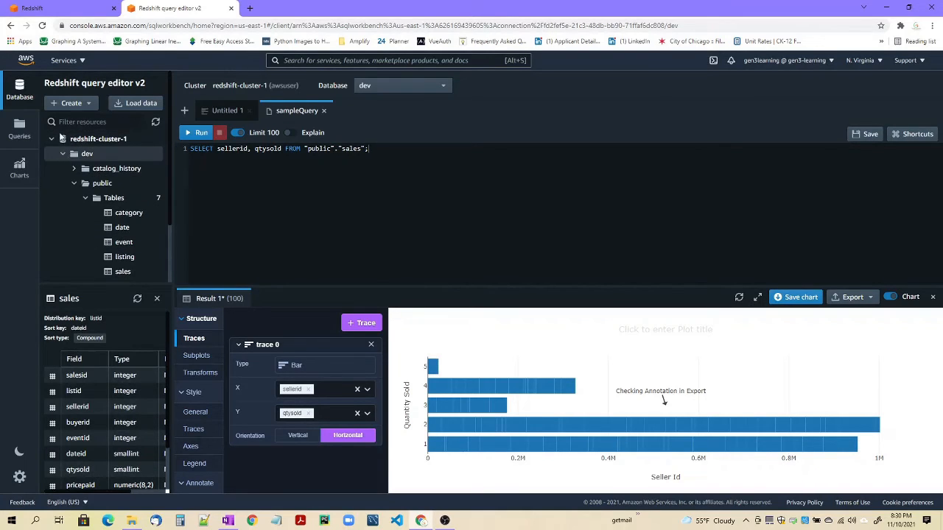
- Return to the original query editor, expand the category table's columns and preview its data
{"action": "left_click", "coordinate": [83, 9]}
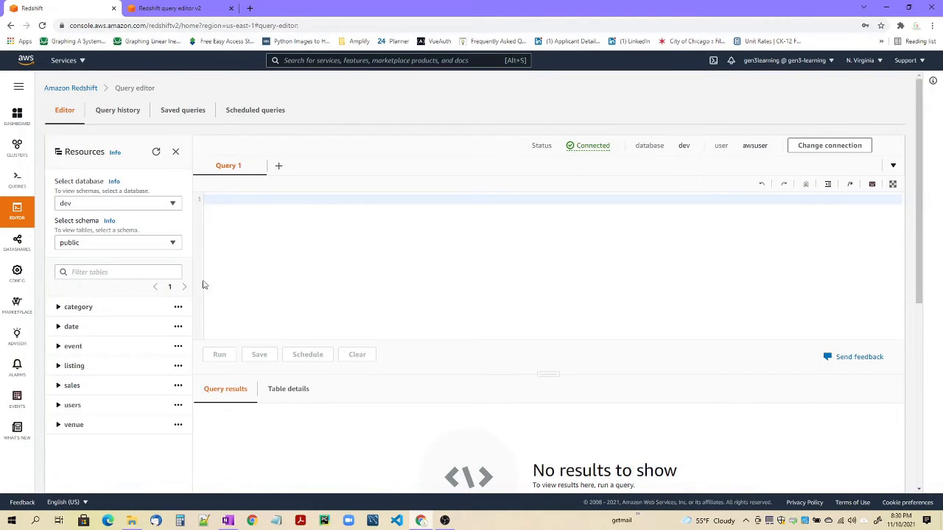
{"action": "left_click", "coordinate": [62, 308]}
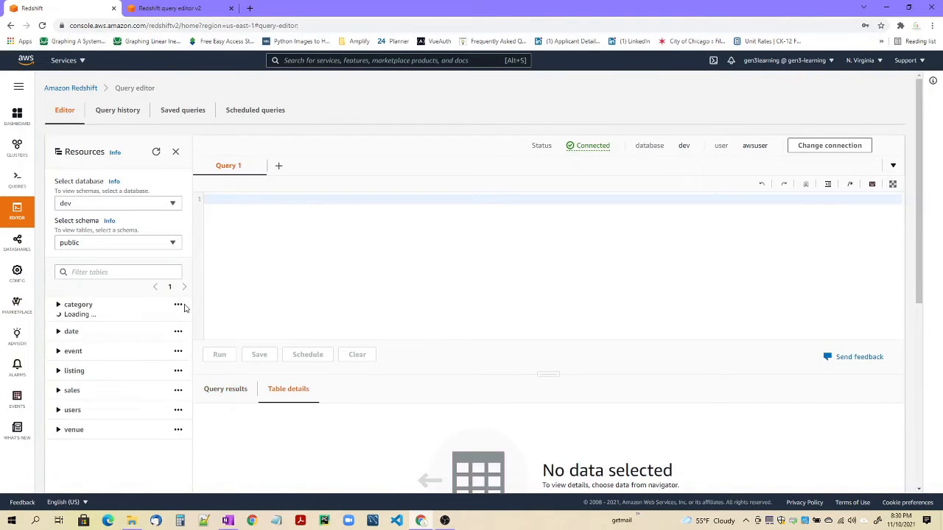
{"action": "double_click", "coordinate": [79, 308]}
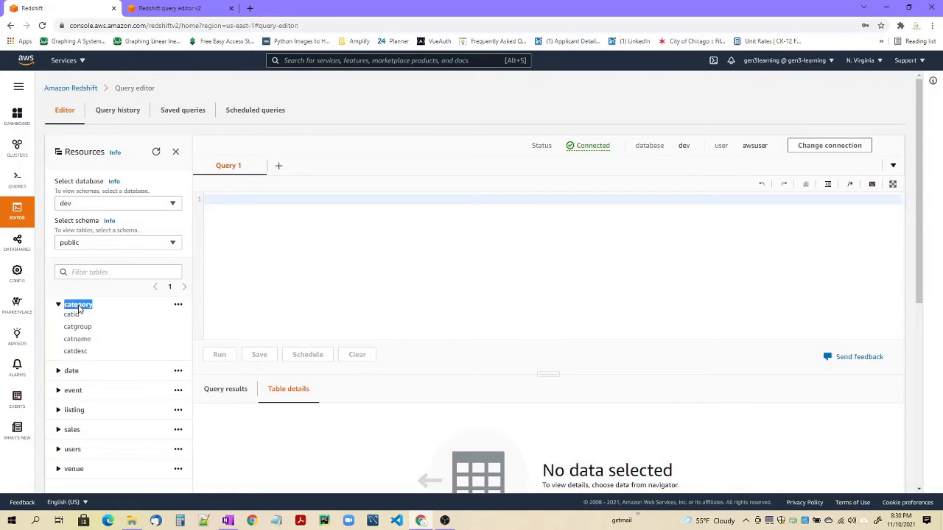
{"action": "left_click", "coordinate": [178, 307]}
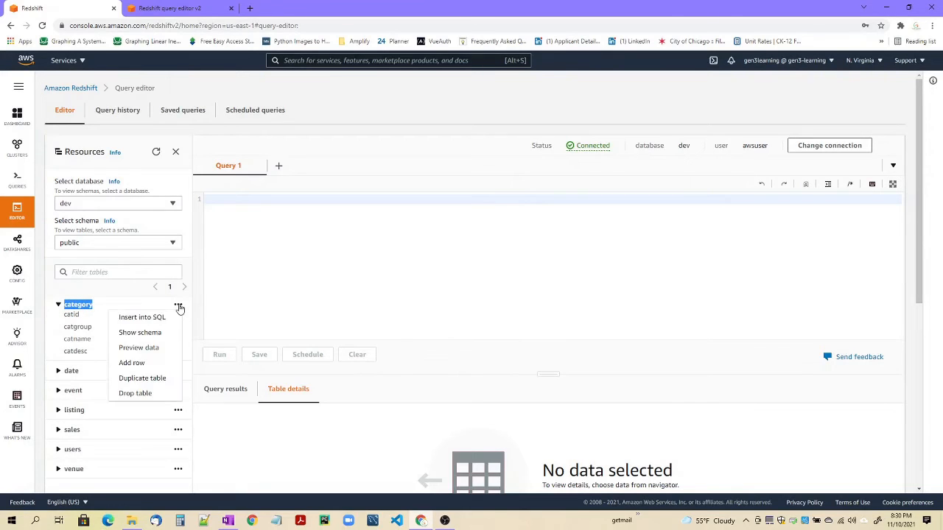
{"action": "left_click", "coordinate": [157, 352]}
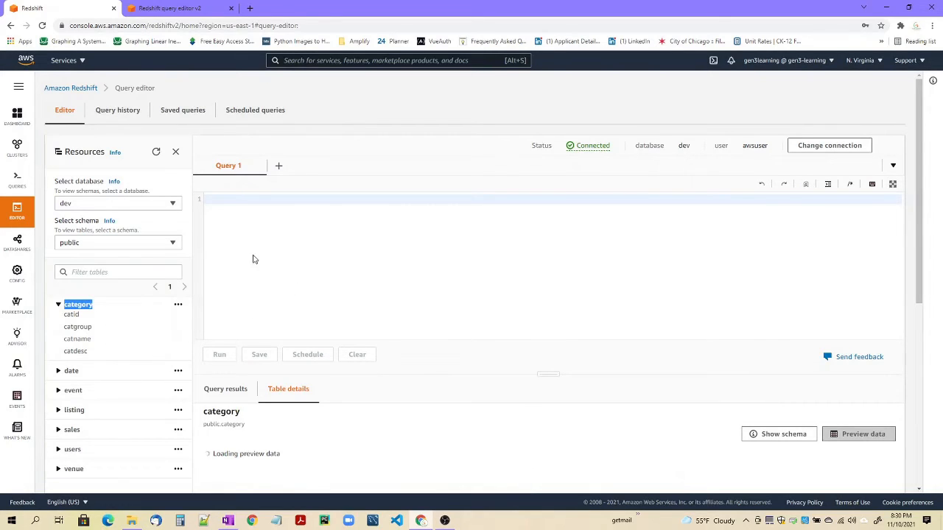
{"action": "left_click", "coordinate": [552, 375]}
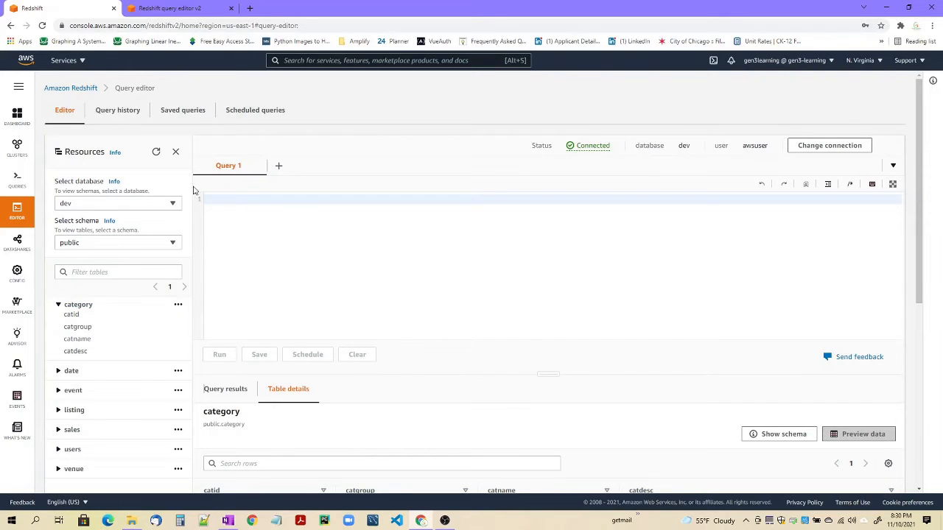
{"action": "scroll", "coordinate": [600, 406], "scroll_direction": "down", "scroll_amount": 3}
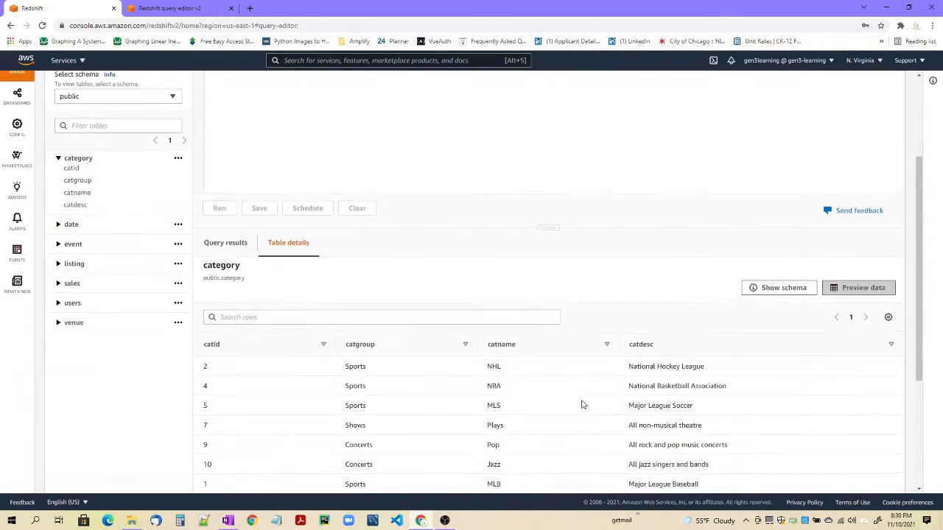
{"action": "scroll", "coordinate": [582, 400], "scroll_direction": "up", "scroll_amount": 3}
- Copy the SELECT sellerid, qtysold query on the sales table from query editor v2 into the original editor, run it and review the rows
{"action": "left_click", "coordinate": [265, 197]}
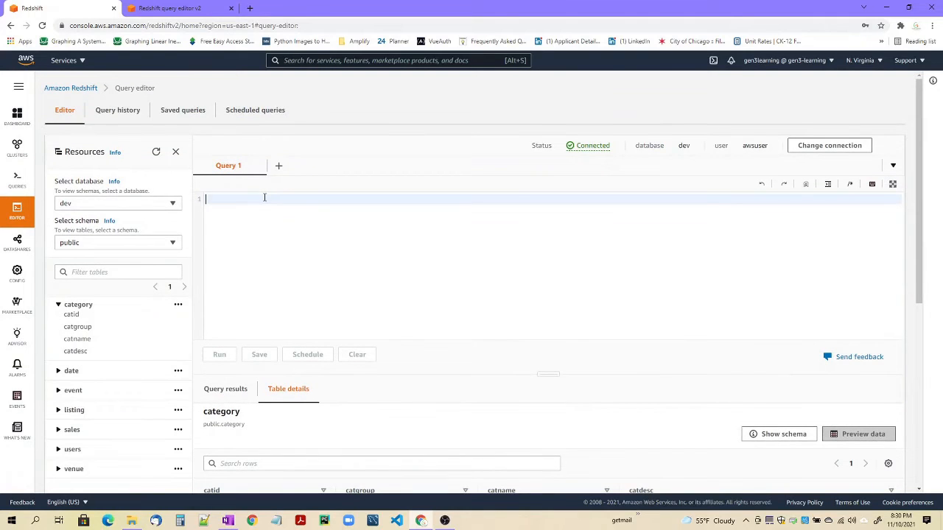
{"action": "left_click", "coordinate": [170, 8]}
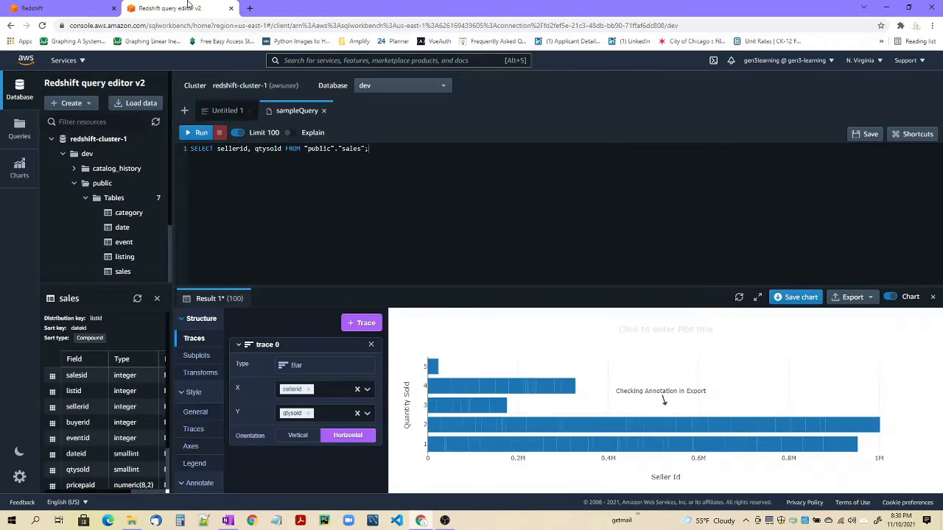
{"action": "left_click_drag", "start_coordinate": [381, 150], "coordinate": [190, 149]}
{"action": "key", "text": "ctrl+c"}
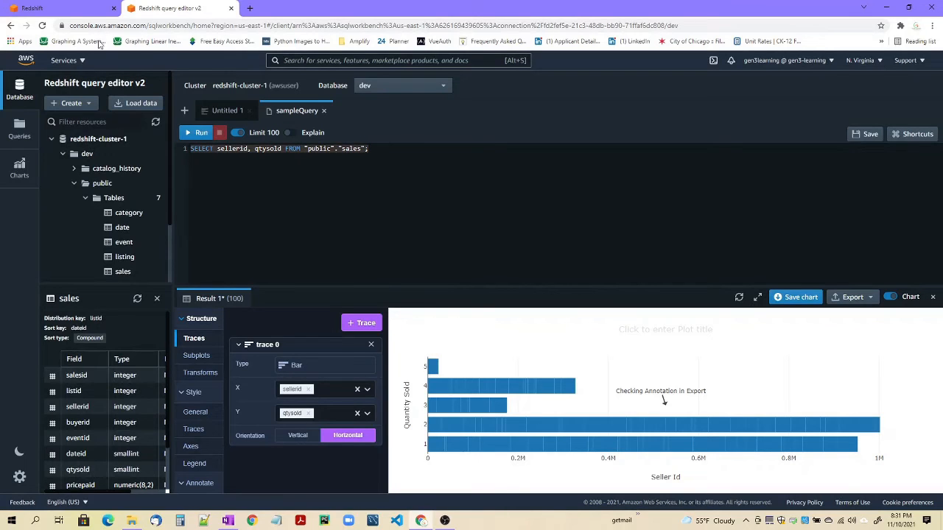
{"action": "left_click", "coordinate": [93, 8]}
{"action": "key", "text": "ctrl+v"}
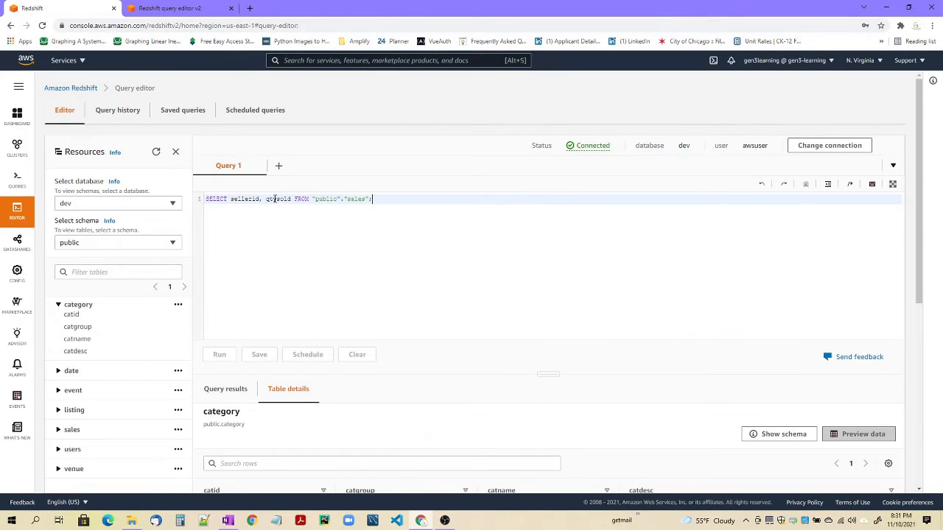
{"action": "left_click", "coordinate": [220, 354]}
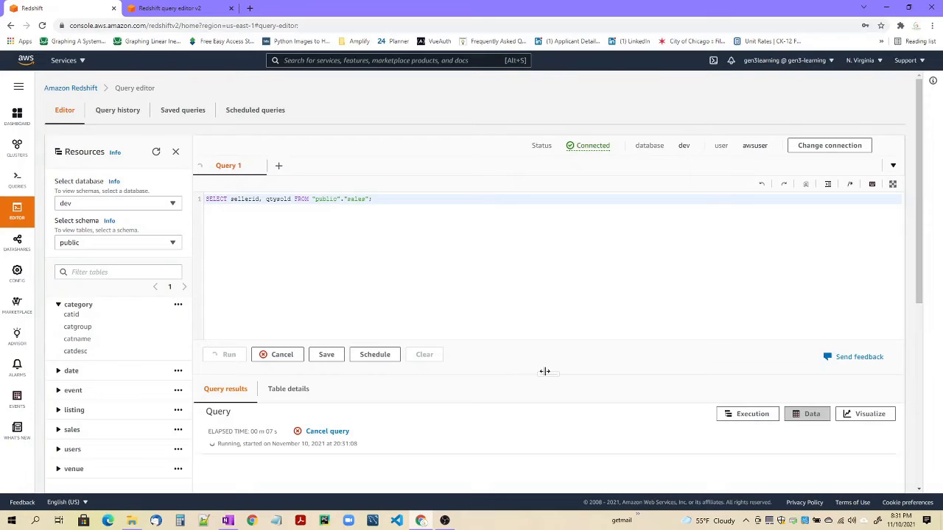
{"action": "scroll", "coordinate": [544, 371], "scroll_direction": "down", "scroll_amount": 1}
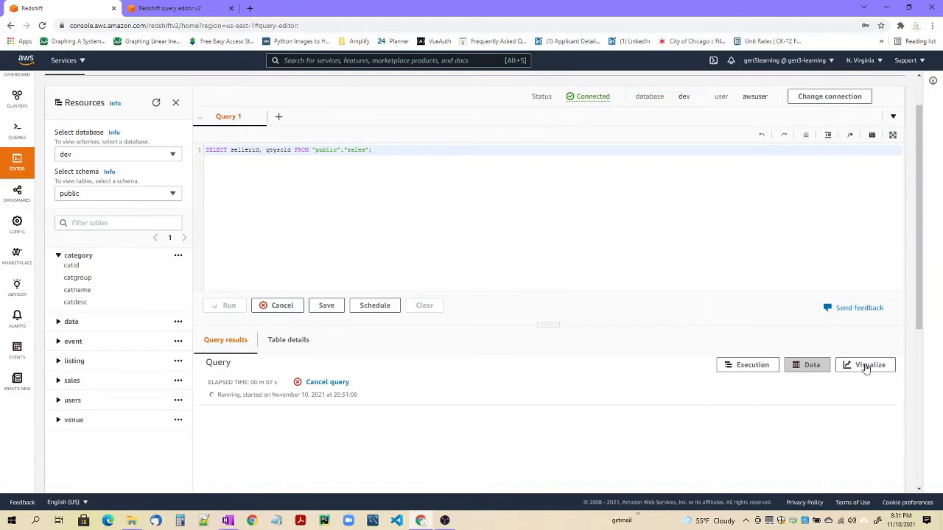
{"action": "scroll", "coordinate": [661, 370], "scroll_direction": "down", "scroll_amount": 2}
{"action": "scroll", "coordinate": [661, 369], "scroll_direction": "down", "scroll_amount": 4}
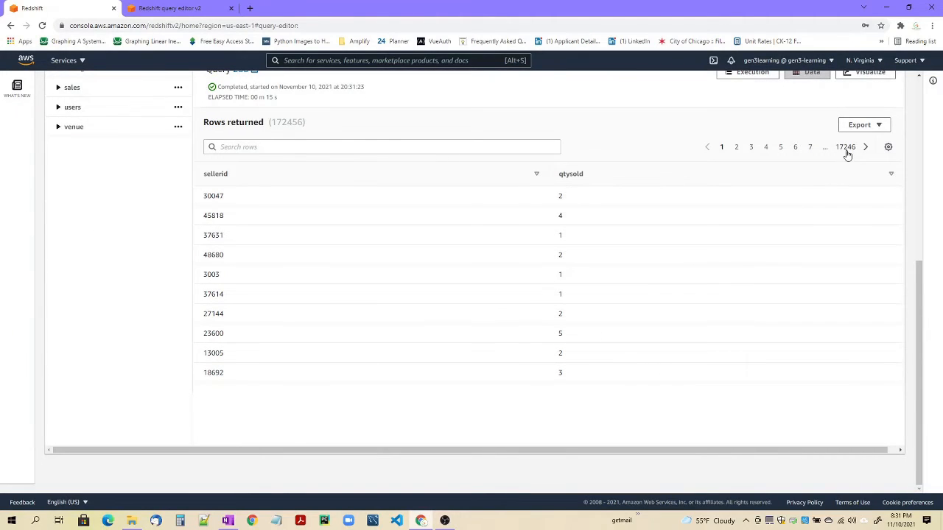
- Rerun the sampleQuery in query editor v2 and switch its result from the chart to the table view to browse the rows
{"action": "left_click", "coordinate": [212, 14]}
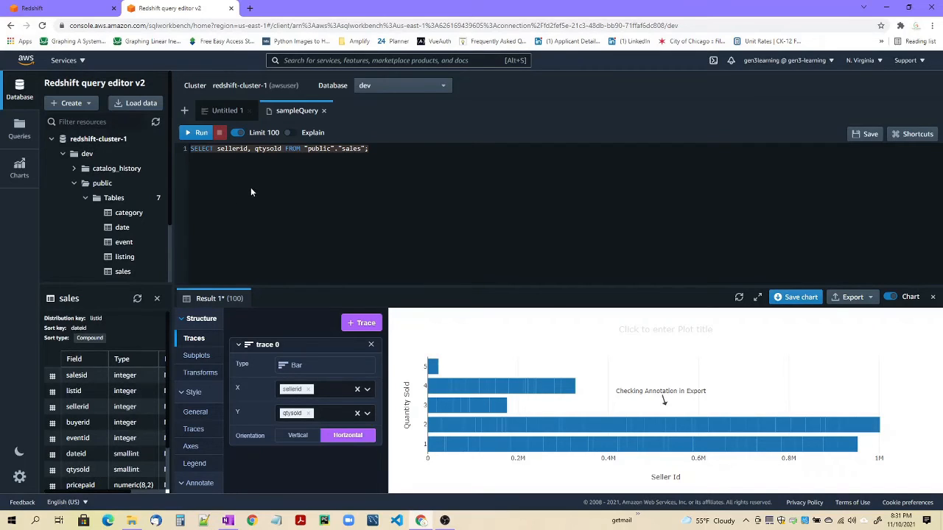
{"action": "left_click", "coordinate": [417, 166]}
{"action": "key", "text": "ctrl+Return"}
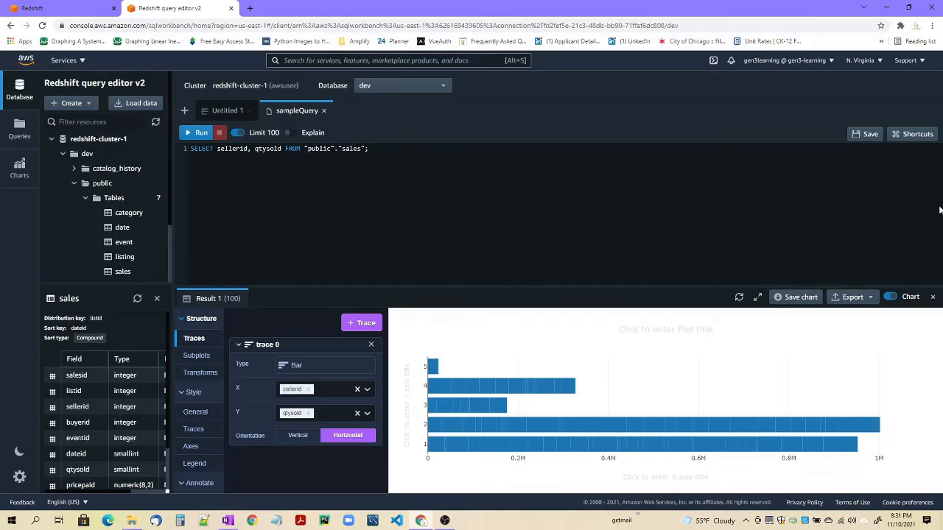
{"action": "left_click", "coordinate": [891, 296]}
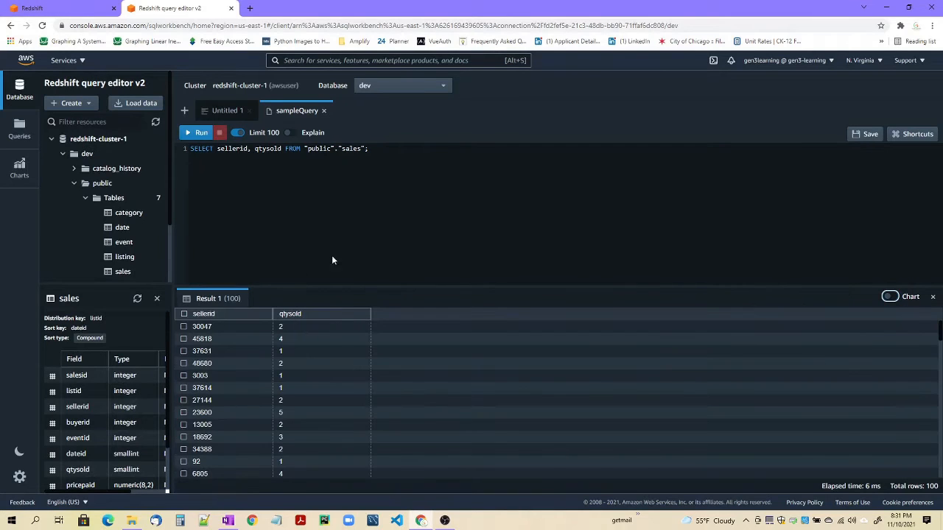
{"action": "scroll", "coordinate": [336, 343], "scroll_direction": "down", "scroll_amount": 5}
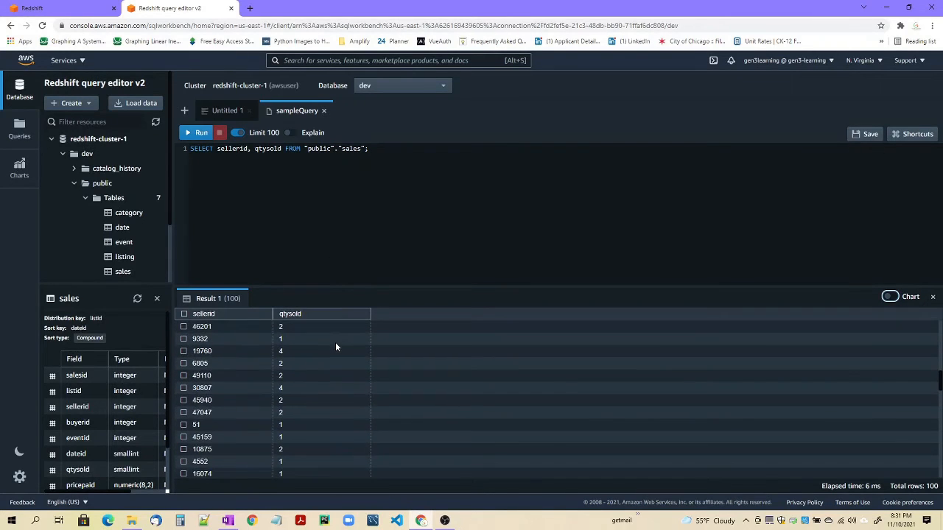
{"action": "scroll", "coordinate": [336, 346], "scroll_direction": "down", "scroll_amount": 5}
- Turn off the 100-row limit and run the sampleQuery again
{"action": "left_click", "coordinate": [237, 134]}
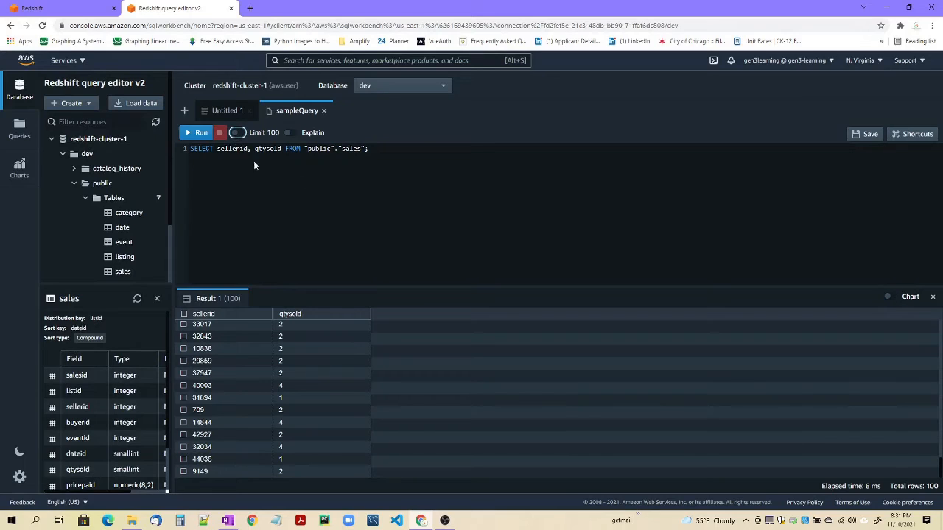
{"action": "left_click", "coordinate": [185, 140]}
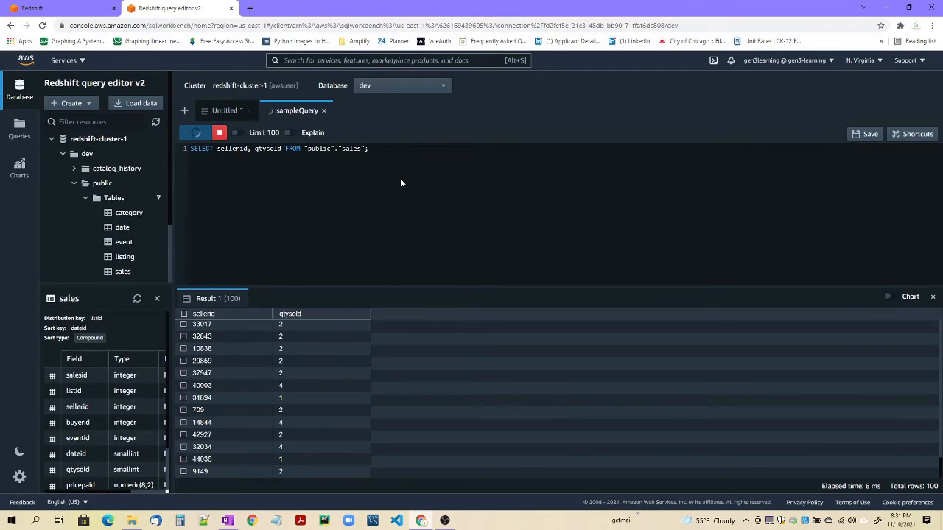
- Enlarge the sampleQuery result area and compare the total rows returned in query editor v2 and the original editor
{"action": "left_click_drag", "start_coordinate": [455, 287], "coordinate": [447, 206]}
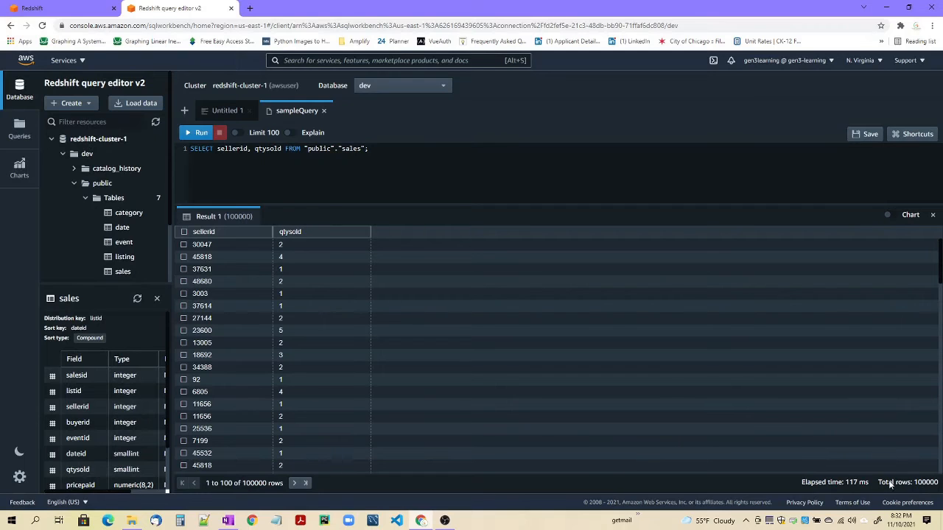
{"action": "left_click", "coordinate": [75, 5]}
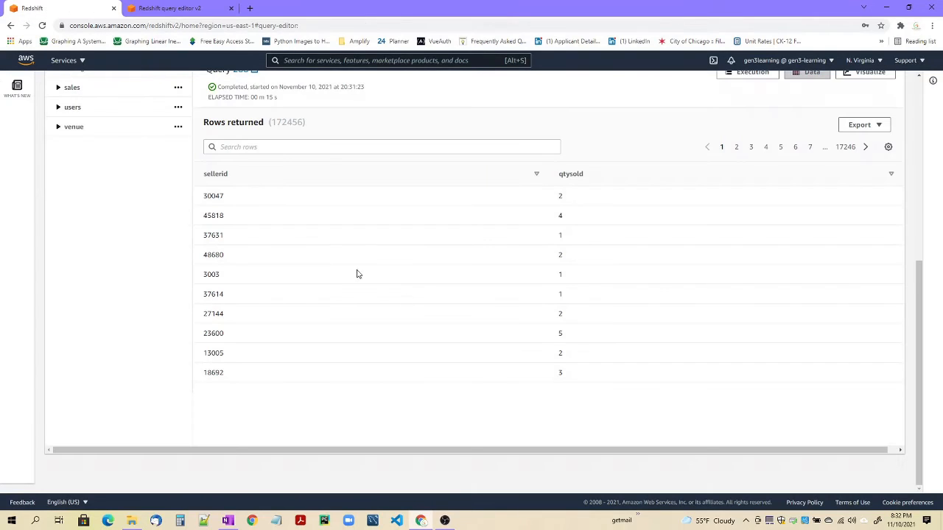
{"action": "scroll", "coordinate": [639, 379], "scroll_direction": "up", "scroll_amount": 2}
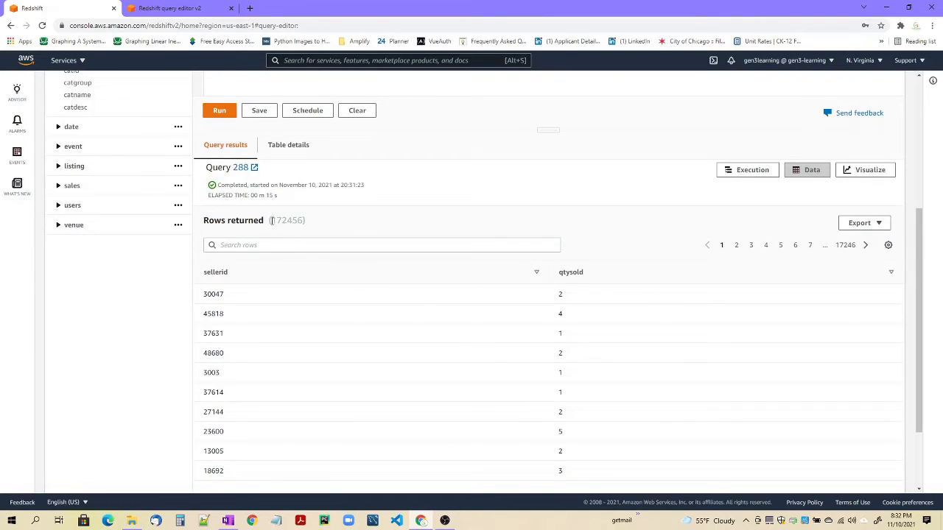
{"action": "left_click_drag", "start_coordinate": [272, 220], "coordinate": [305, 221]}
{"action": "left_click", "coordinate": [170, 9]}
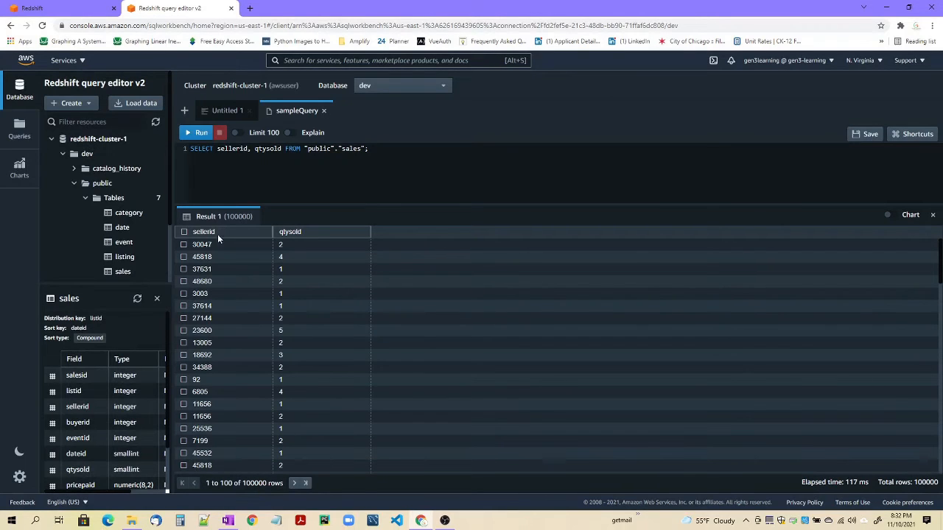
{"action": "left_click", "coordinate": [65, 7]}
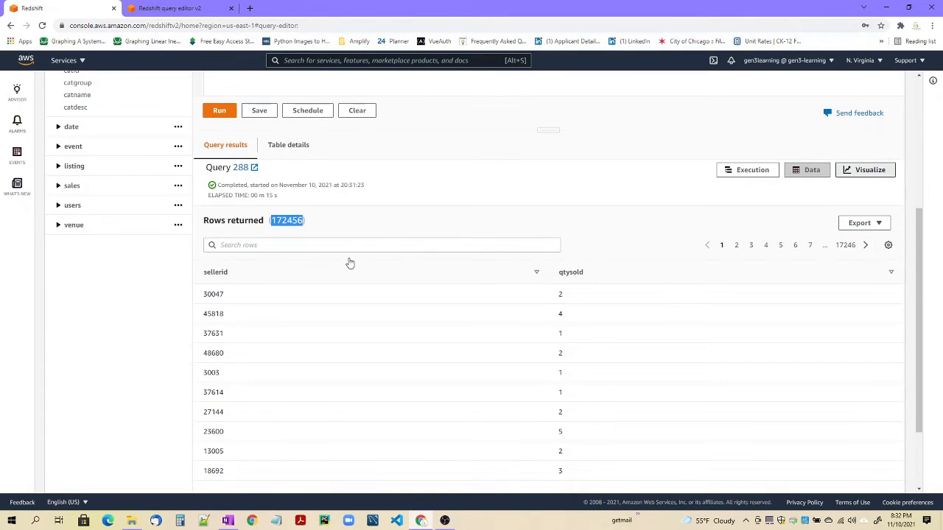
- Visualize the original editor's result as a line chart of qtysold by sellerid and review the available chart types
{"action": "left_click", "coordinate": [859, 170]}
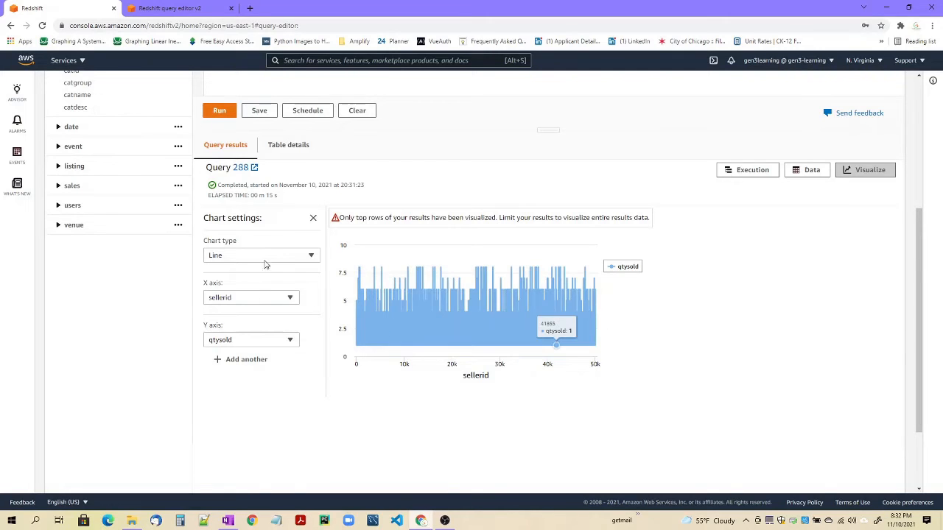
{"action": "left_click", "coordinate": [304, 259]}
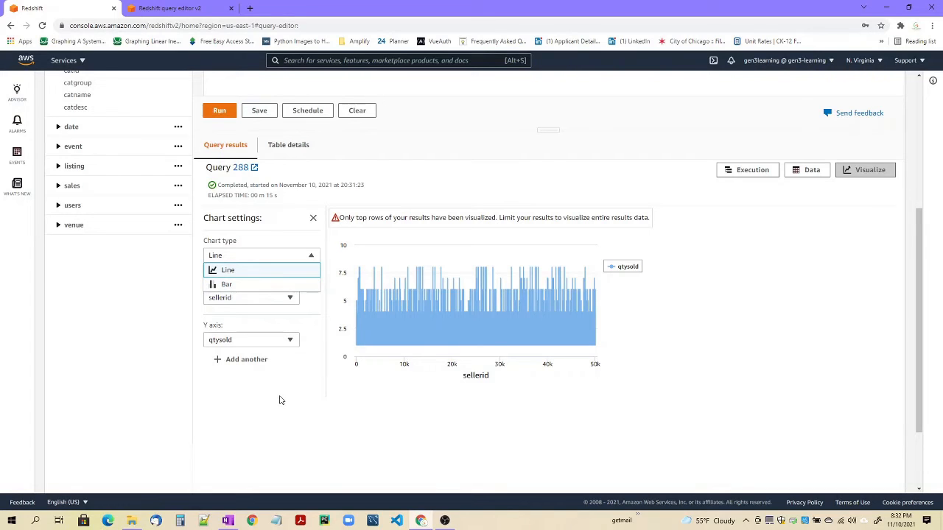
{"action": "left_click", "coordinate": [484, 397]}
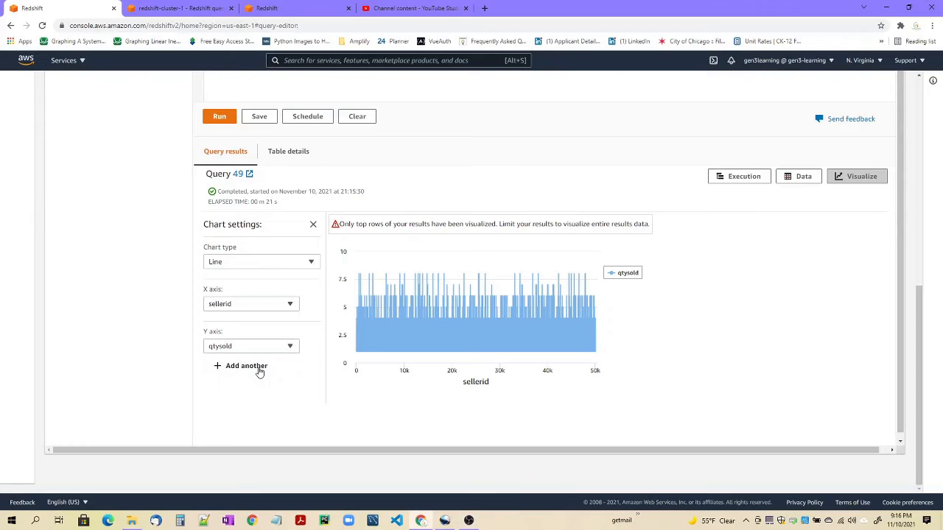
- Add another Y axis entry to the line chart and check the chart type options again
{"action": "left_click", "coordinate": [221, 367]}
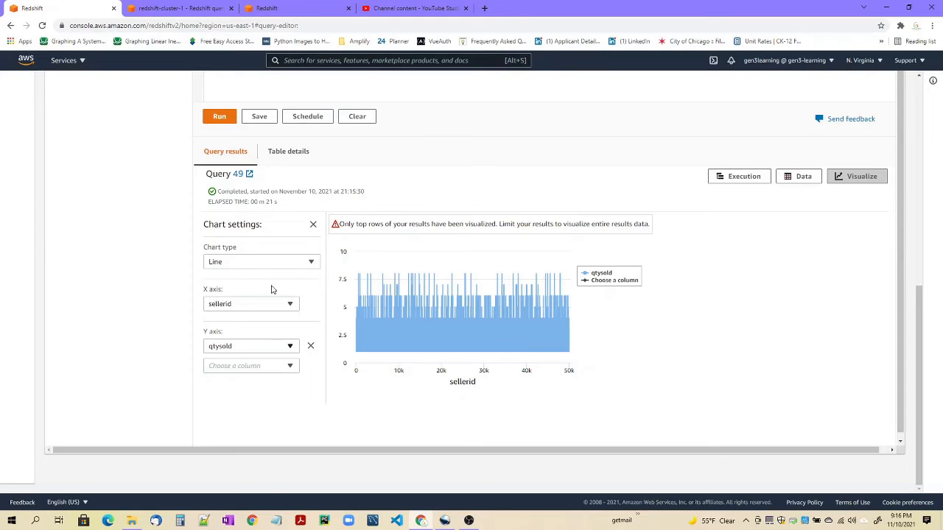
{"action": "left_click", "coordinate": [289, 263]}
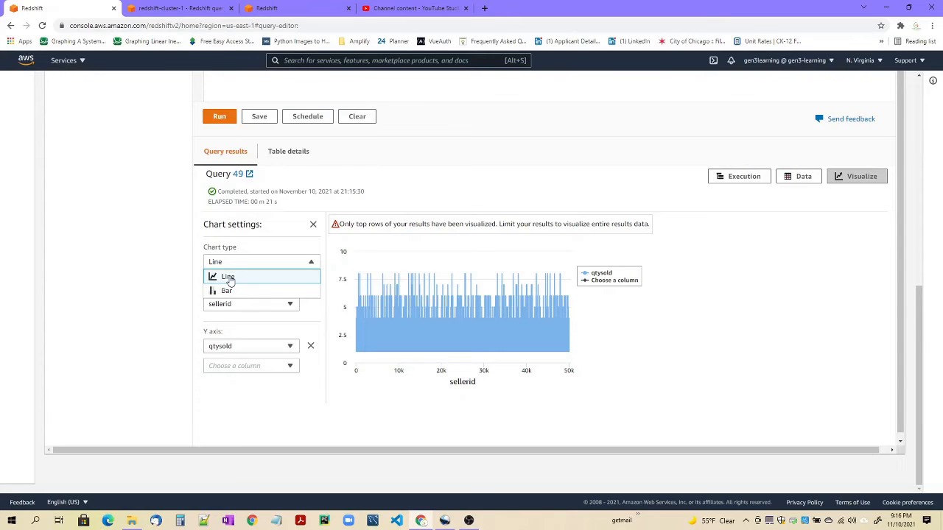
{"action": "left_click", "coordinate": [168, 317]}
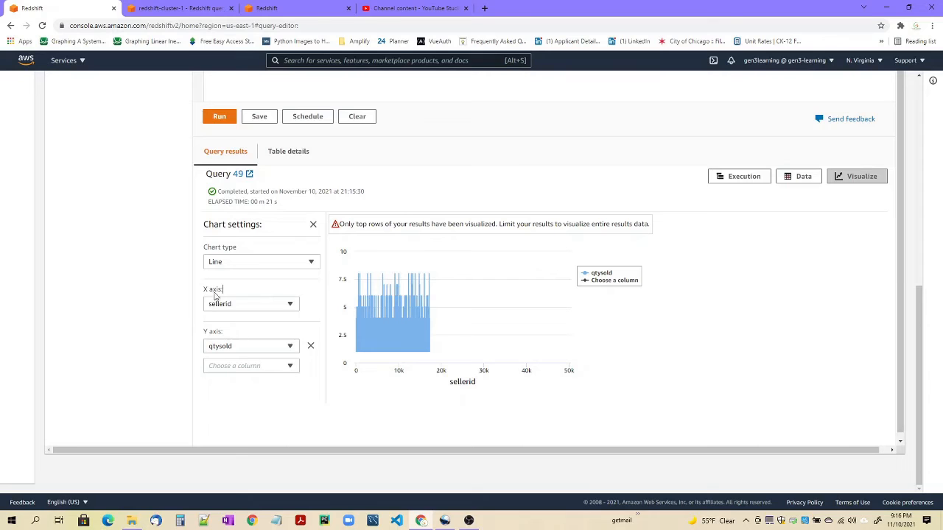
- Expand the sales table in the resource list and review its columns
{"action": "scroll", "coordinate": [318, 228], "scroll_direction": "up", "scroll_amount": 2}
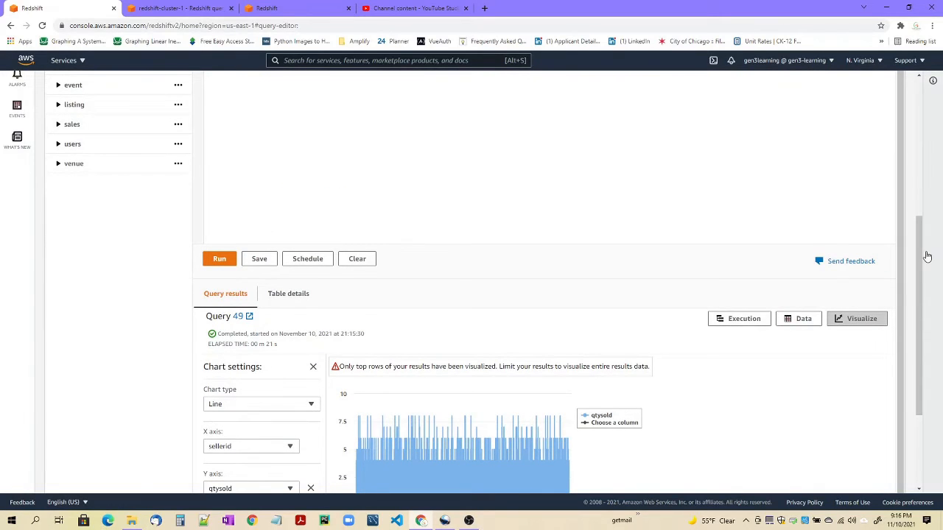
{"action": "scroll", "coordinate": [938, 356], "scroll_direction": "down", "scroll_amount": 2}
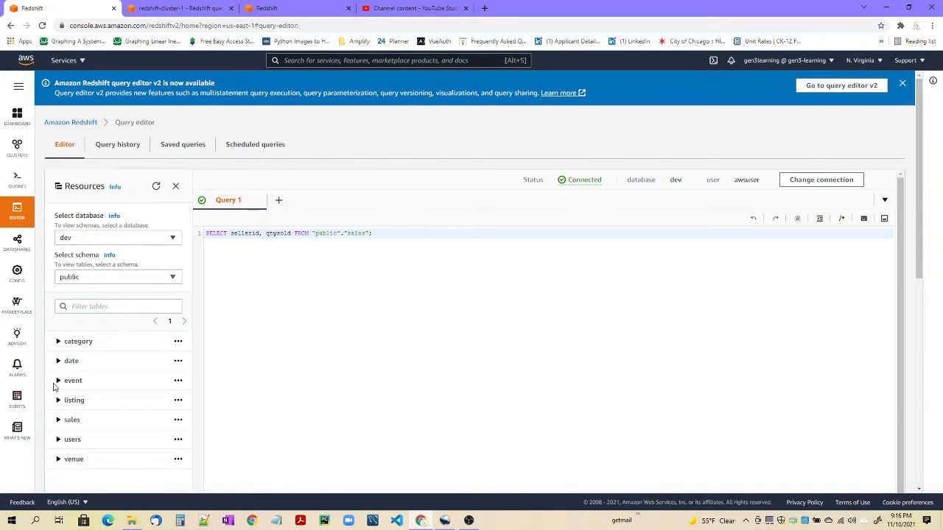
{"action": "left_click", "coordinate": [59, 421]}
{"action": "scroll", "coordinate": [111, 426], "scroll_direction": "down", "scroll_amount": 1}
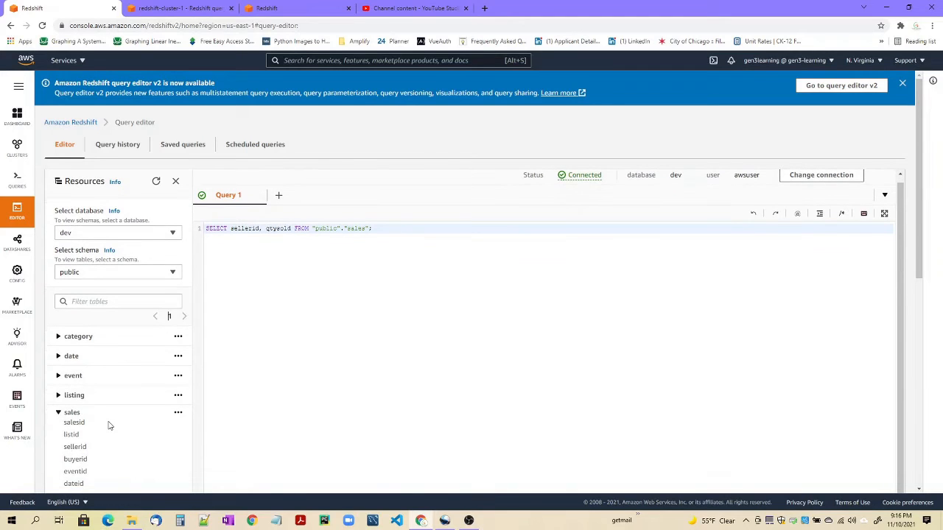
{"action": "scroll", "coordinate": [164, 428], "scroll_direction": "down", "scroll_amount": 3}
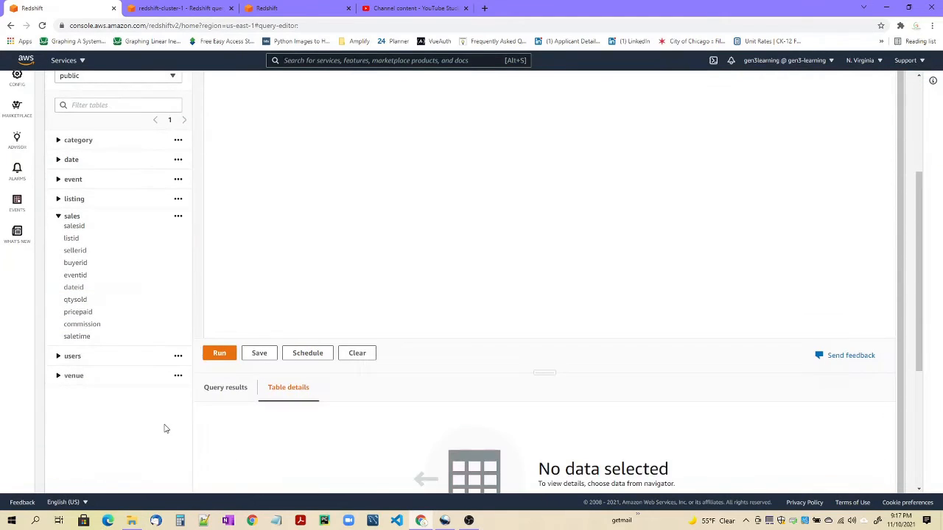
{"action": "scroll", "coordinate": [288, 227], "scroll_direction": "up", "scroll_amount": 3}
- Add the pricepaid column after qtysold in the SELECT query on the sales table and run it
{"action": "left_click", "coordinate": [291, 233]}
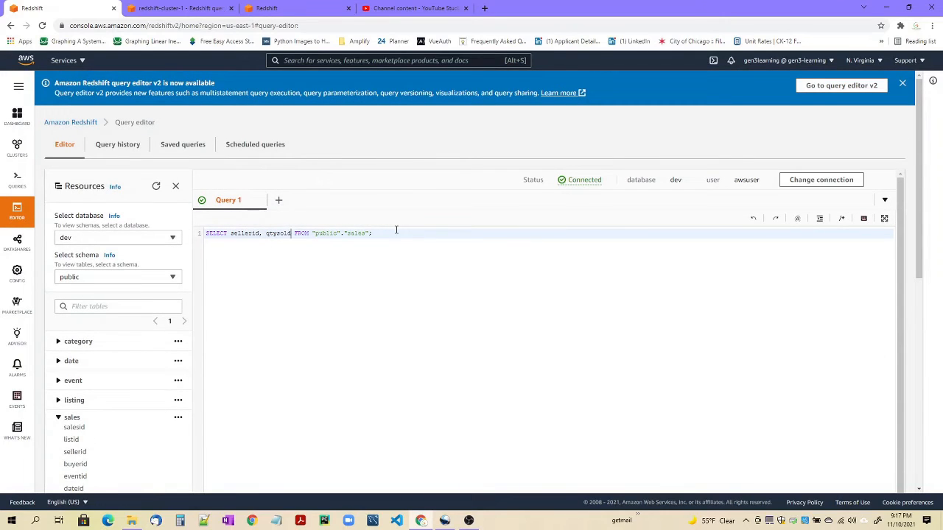
{"action": "type", "text": ", pricepaid"}
{"action": "scroll", "coordinate": [362, 349], "scroll_direction": "down", "scroll_amount": 3}
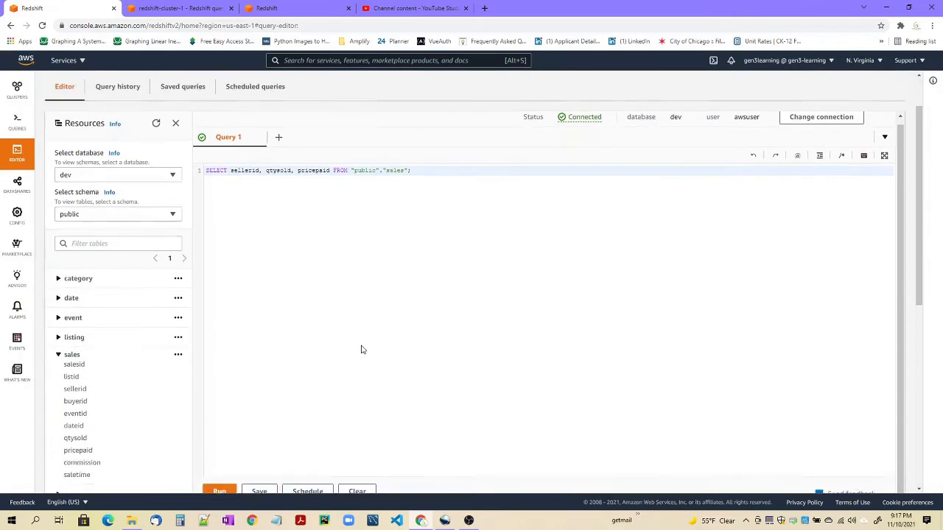
{"action": "left_click", "coordinate": [220, 305]}
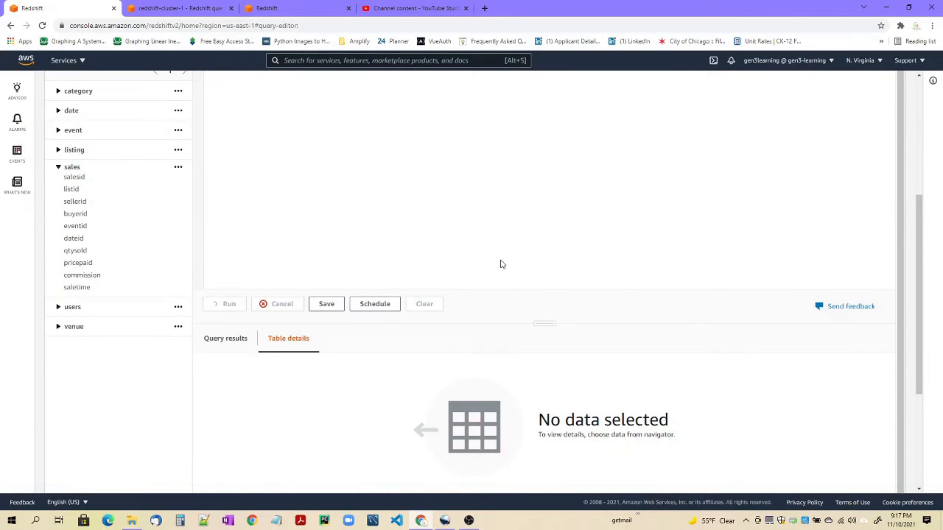
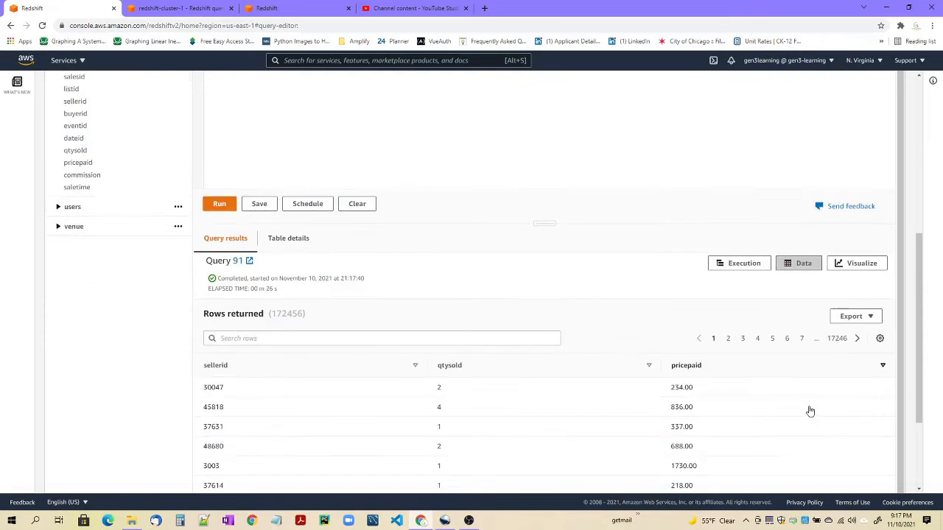
- Visualize the new query result and set pricepaid as the second Y axis column alongside qtysold
{"action": "scroll", "coordinate": [811, 410], "scroll_direction": "down", "scroll_amount": 5}
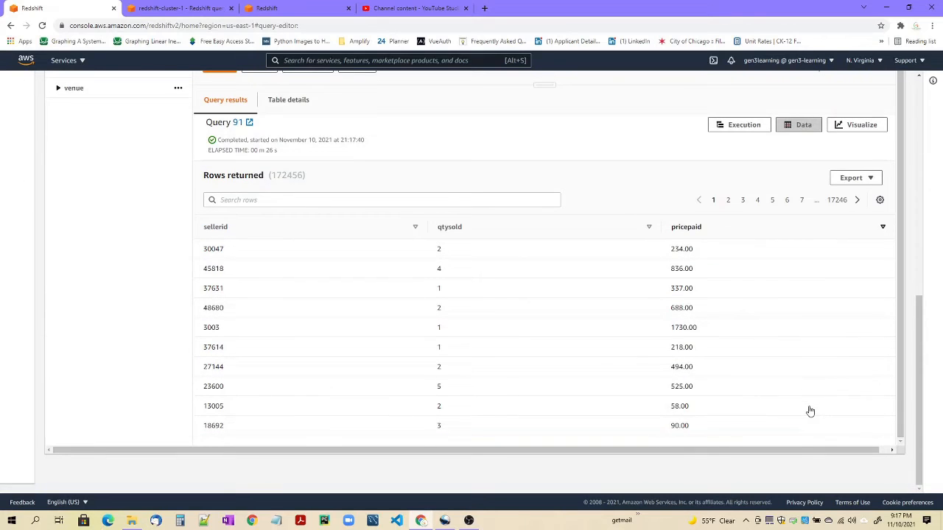
{"action": "left_click", "coordinate": [856, 127]}
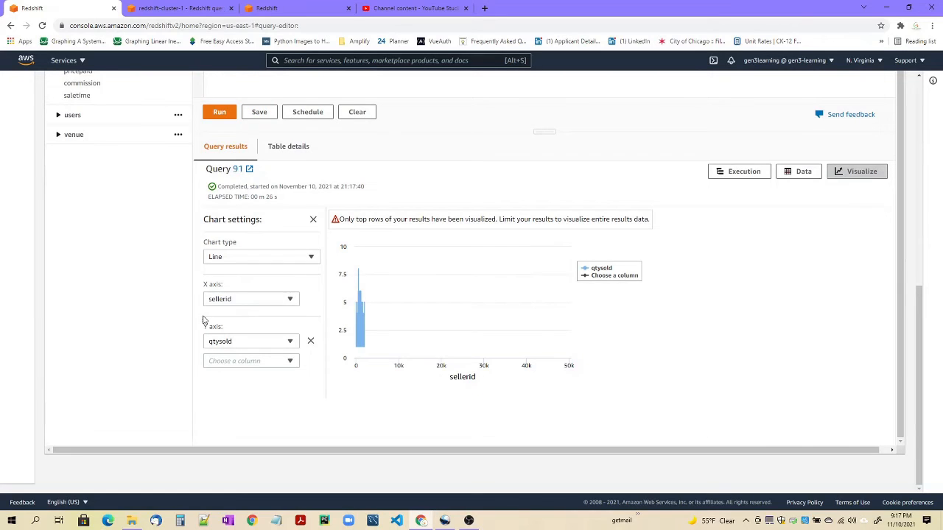
{"action": "left_click", "coordinate": [277, 366]}
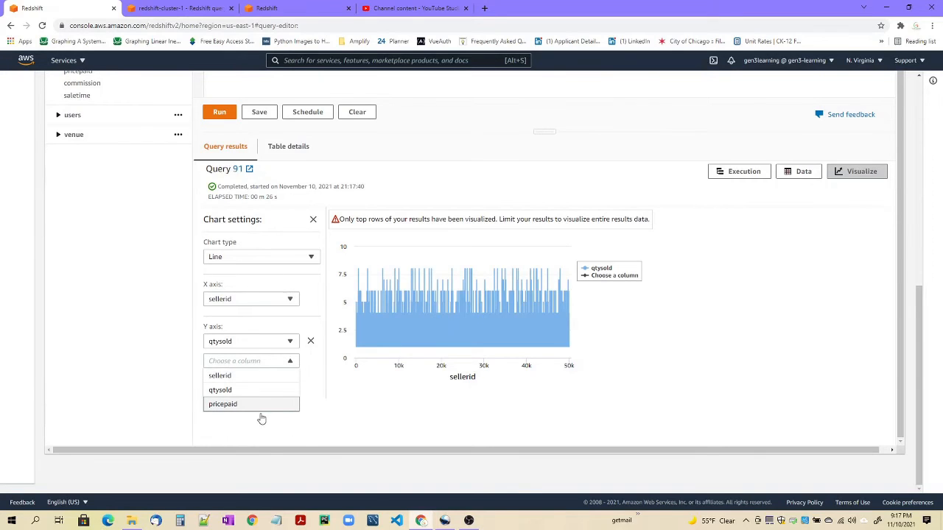
{"action": "left_click", "coordinate": [237, 410]}
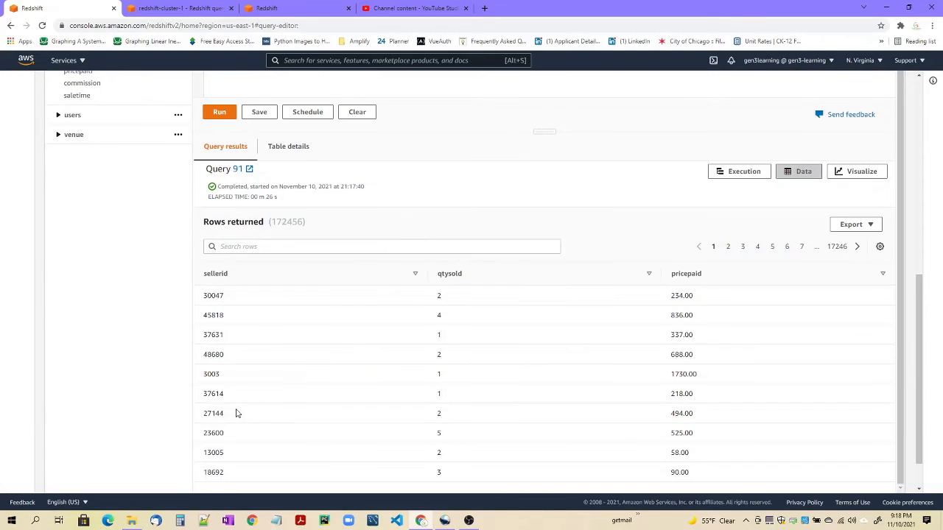
{"action": "scroll", "coordinate": [894, 293], "scroll_direction": "down", "scroll_amount": 1}
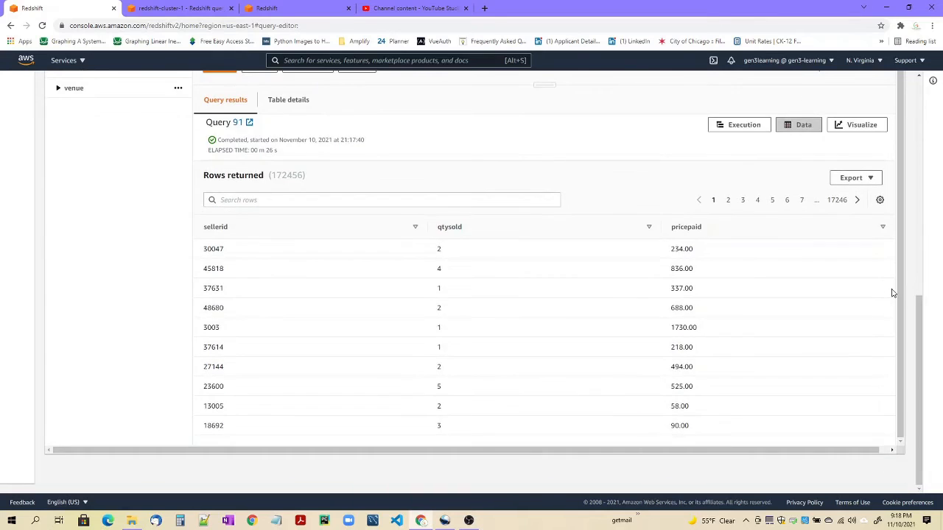
{"action": "scroll", "coordinate": [893, 293], "scroll_direction": "up", "scroll_amount": 3}
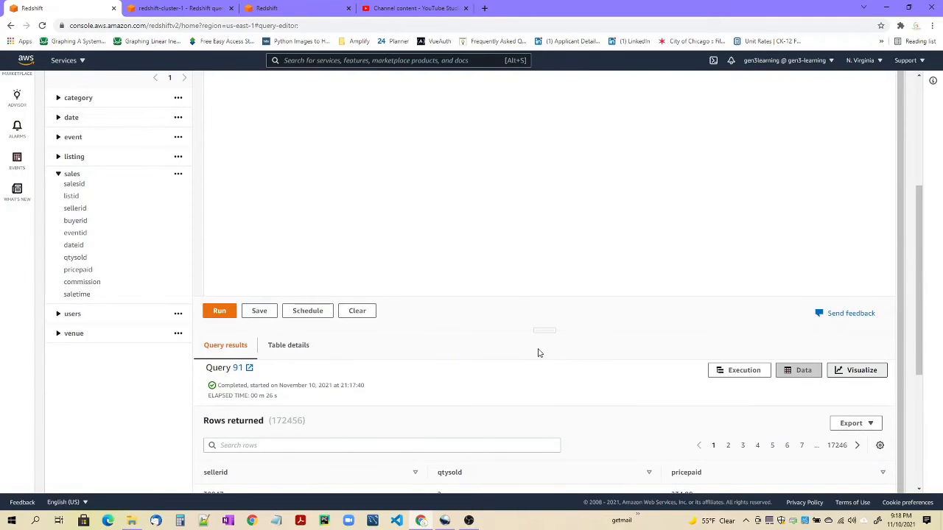
{"action": "scroll", "coordinate": [545, 353], "scroll_direction": "down", "scroll_amount": 3}
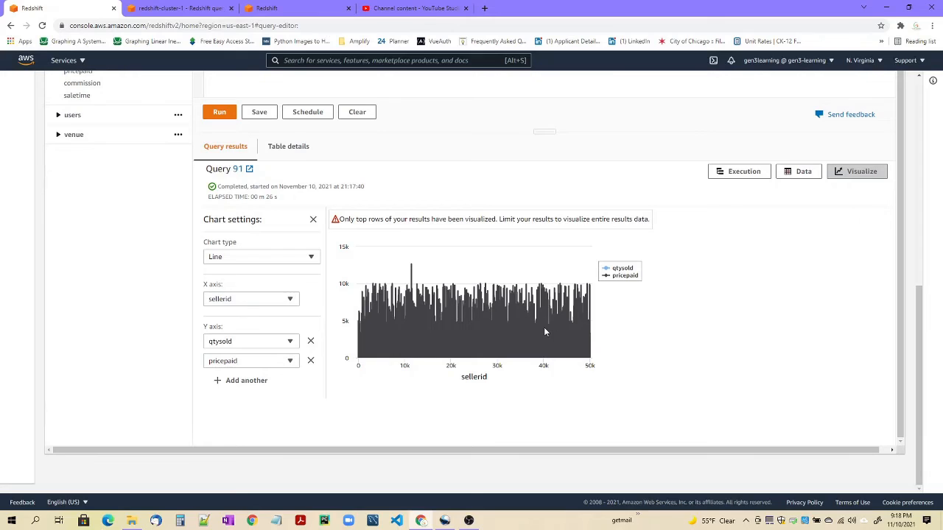
{"action": "mouse_move", "coordinate": [545, 332]}
- Try to change the chart type from Line to Bar
{"action": "left_click", "coordinate": [313, 257]}
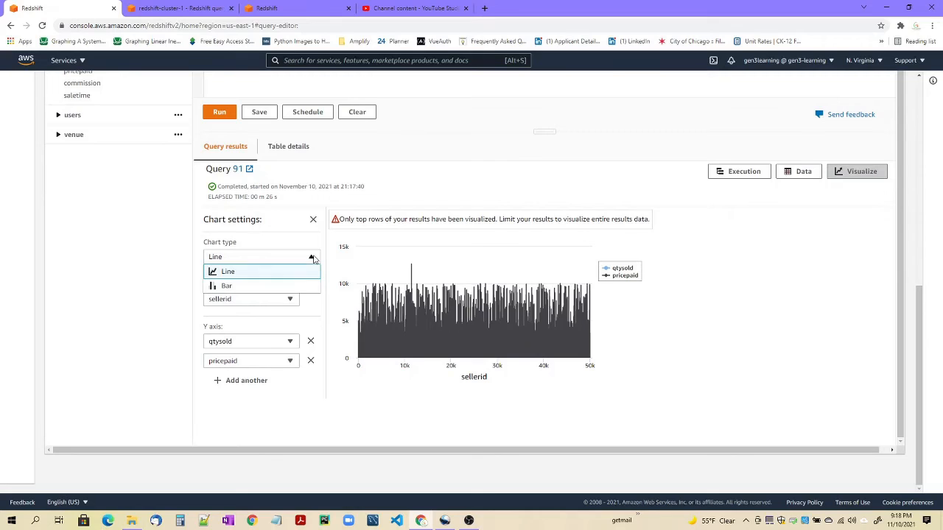
{"action": "left_click", "coordinate": [227, 289]}
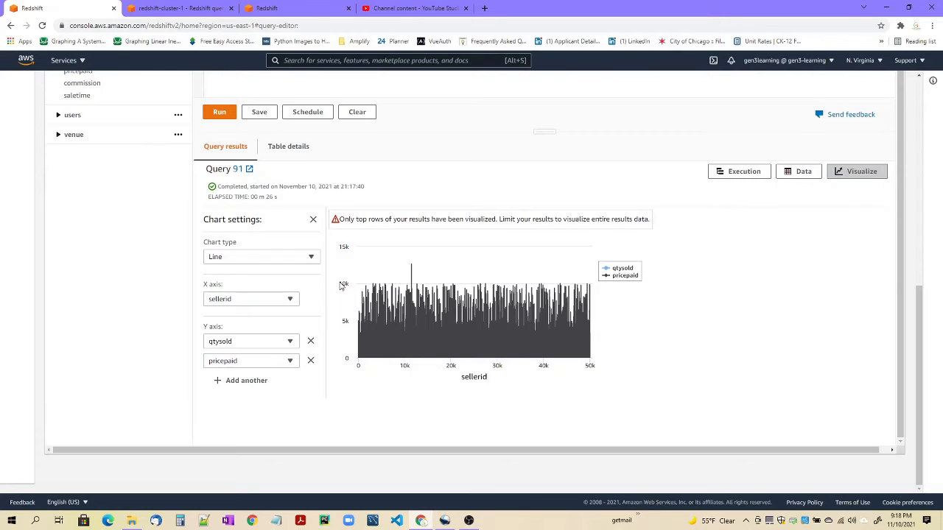
{"action": "left_click", "coordinate": [278, 262]}
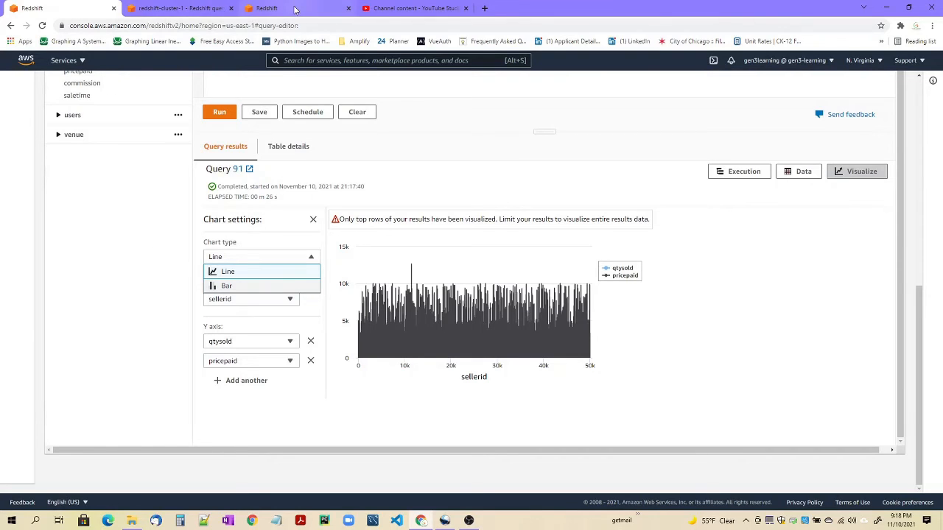
- Check query editor v2, wait for the unresponsive pages, and close the original query editor's browser tab
{"action": "left_click", "coordinate": [182, 10]}
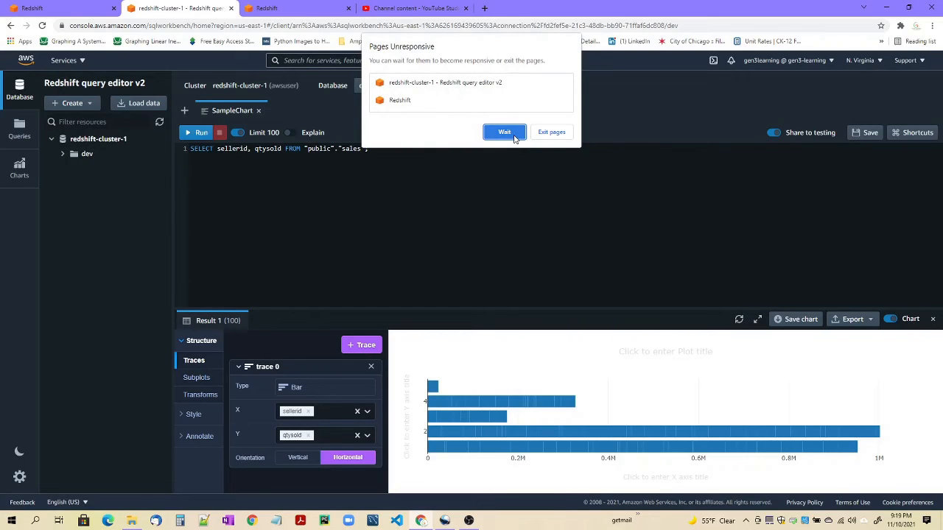
{"action": "left_click", "coordinate": [515, 137]}
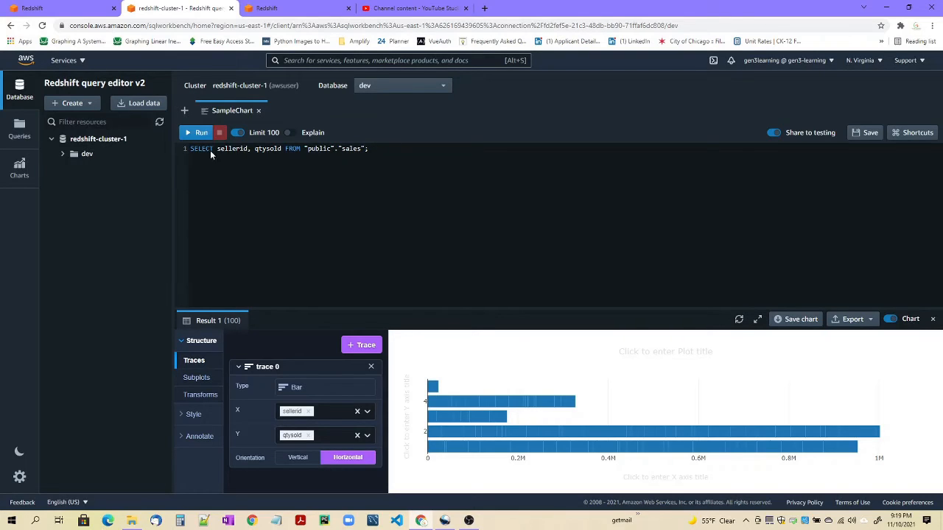
{"action": "left_click", "coordinate": [68, 14]}
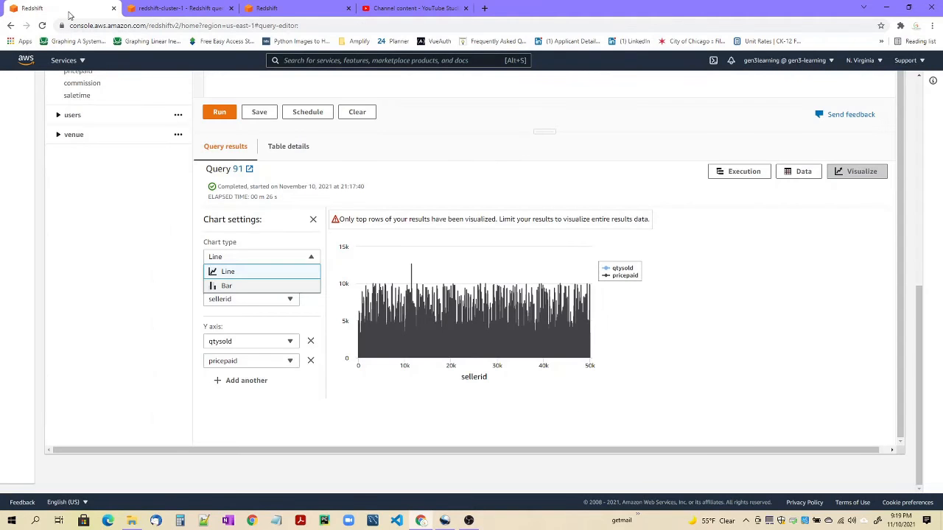
{"action": "left_click", "coordinate": [114, 8]}
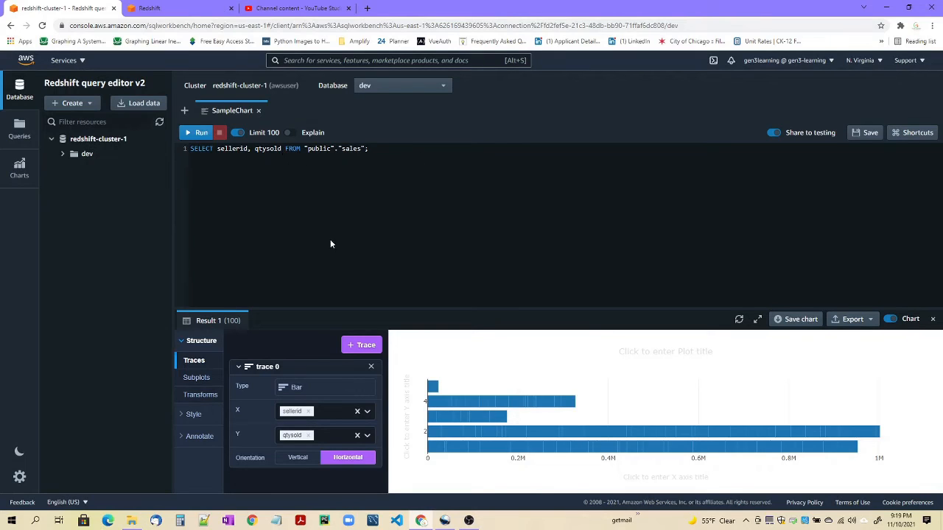
- Reload the query editor v2 page and exit it when it is reported unresponsive
{"action": "left_click", "coordinate": [43, 26]}
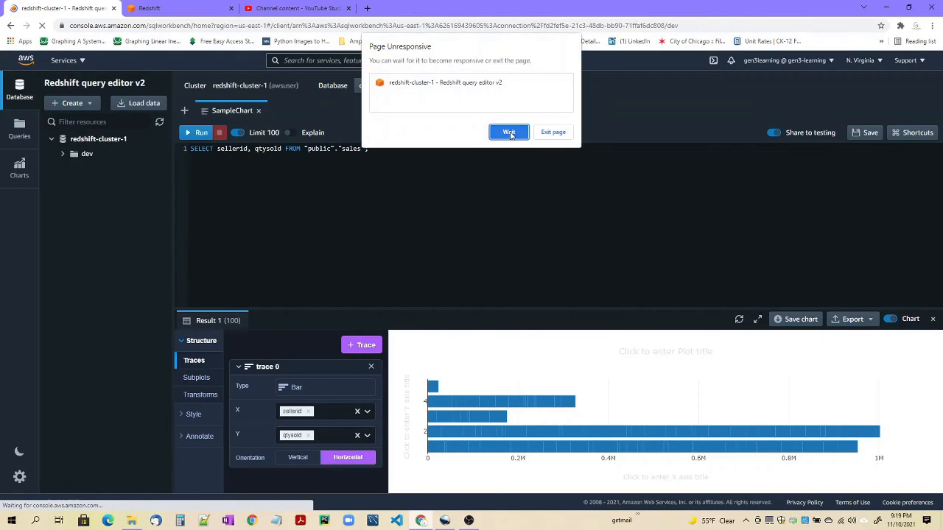
{"action": "left_click", "coordinate": [554, 132]}
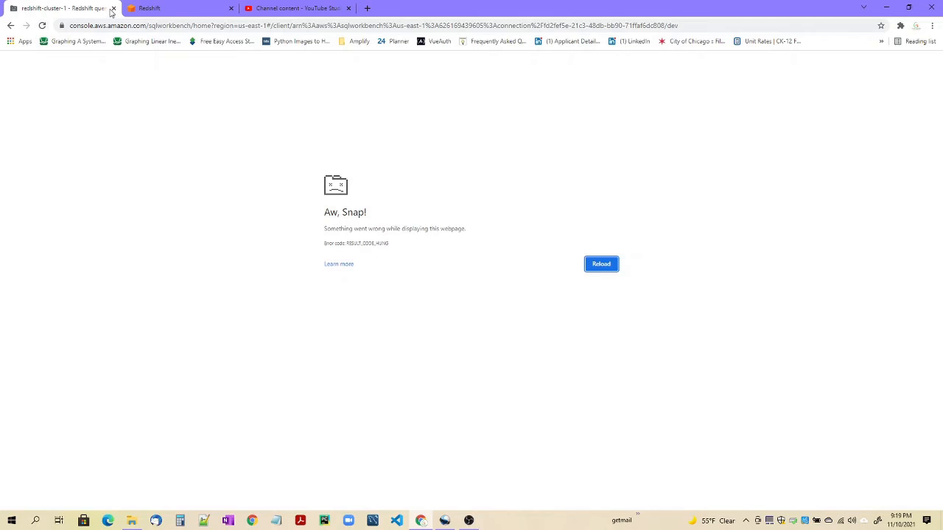
- Close the crashed query editor page, open a new query editor v2 session from the Redshift console and connect to redshift-cluster-1
{"action": "left_click", "coordinate": [113, 8]}
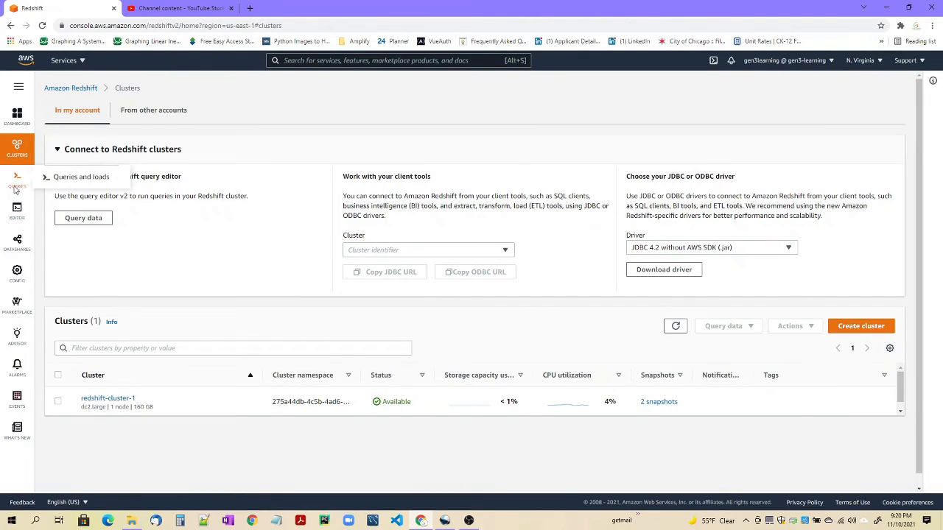
{"action": "mouse_move", "coordinate": [17, 209]}
{"action": "left_click", "coordinate": [82, 223]}
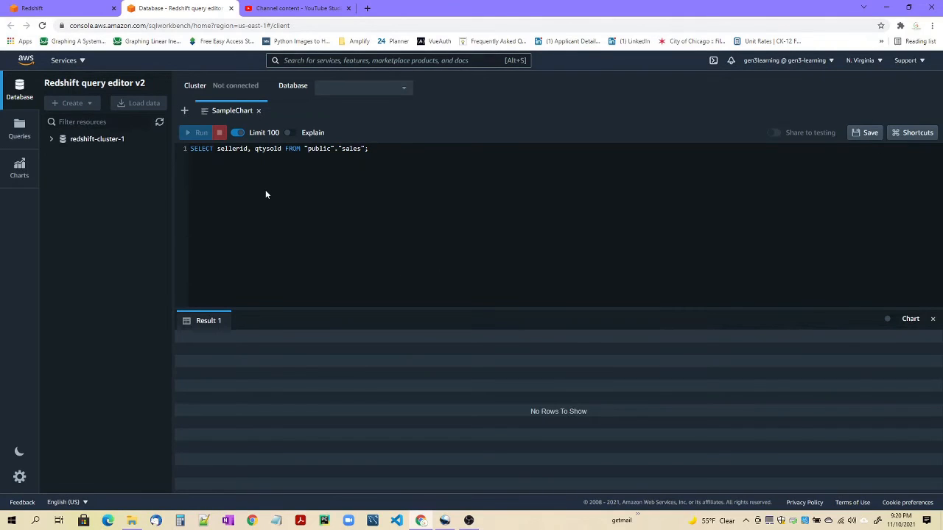
{"action": "left_click", "coordinate": [61, 140]}
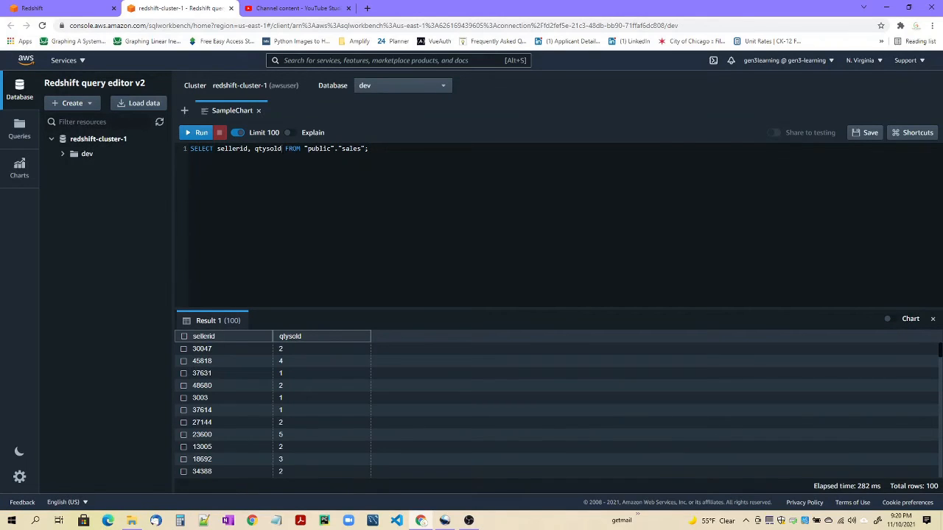
- Run the sellerid and qtysold query on the sales table and display its result as a Bar chart
{"action": "key", "text": "ctrl+Return"}
{"action": "left_click", "coordinate": [888, 319]}
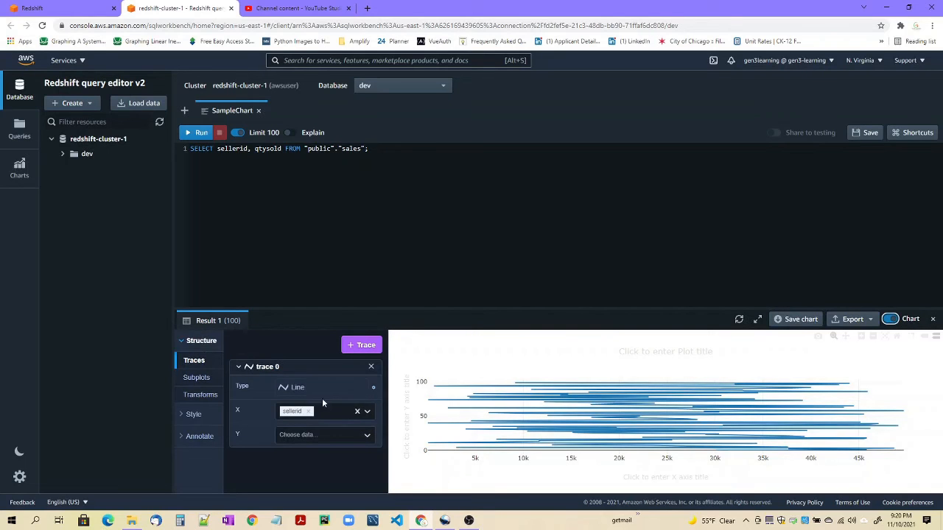
{"action": "left_click", "coordinate": [345, 386]}
{"action": "left_click", "coordinate": [427, 234]}
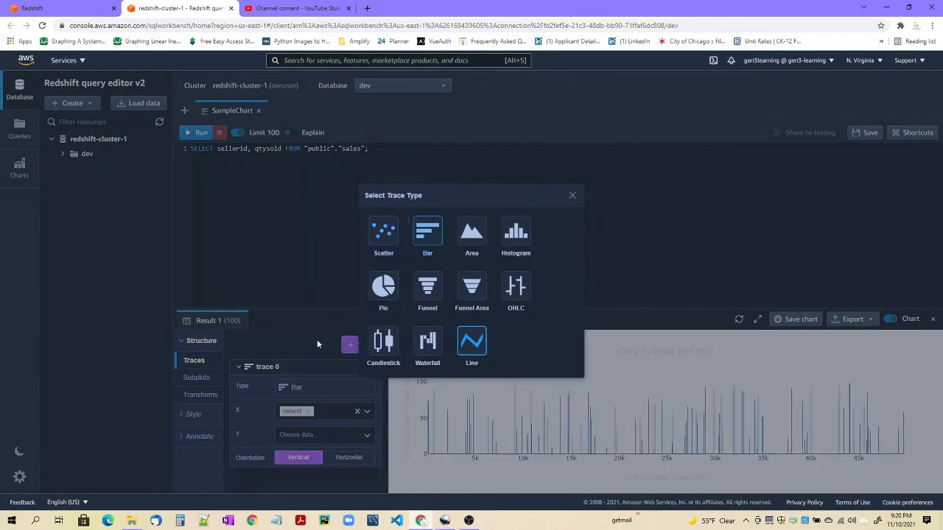
- Set qtysold as the bar trace's Y data and change its orientation to Horizontal
{"action": "left_click", "coordinate": [345, 436]}
{"action": "left_click", "coordinate": [326, 464]}
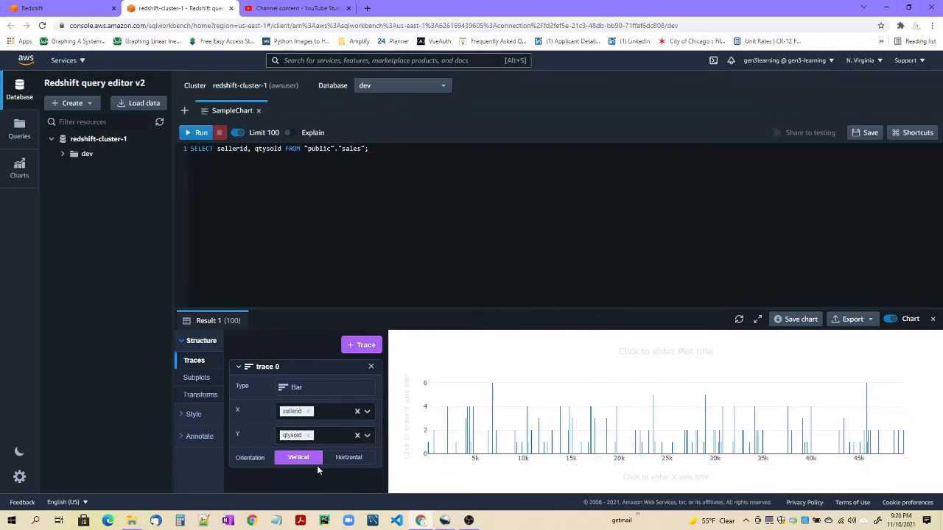
{"action": "left_click", "coordinate": [366, 458]}
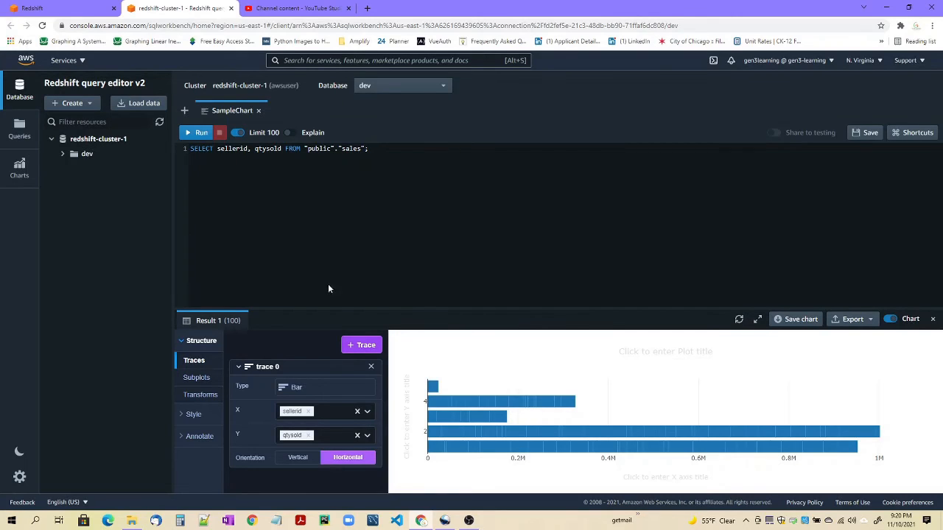
- Add a second trace to the chart, enlarge the results area and set the new trace's type to Scatter
{"action": "left_click", "coordinate": [353, 348]}
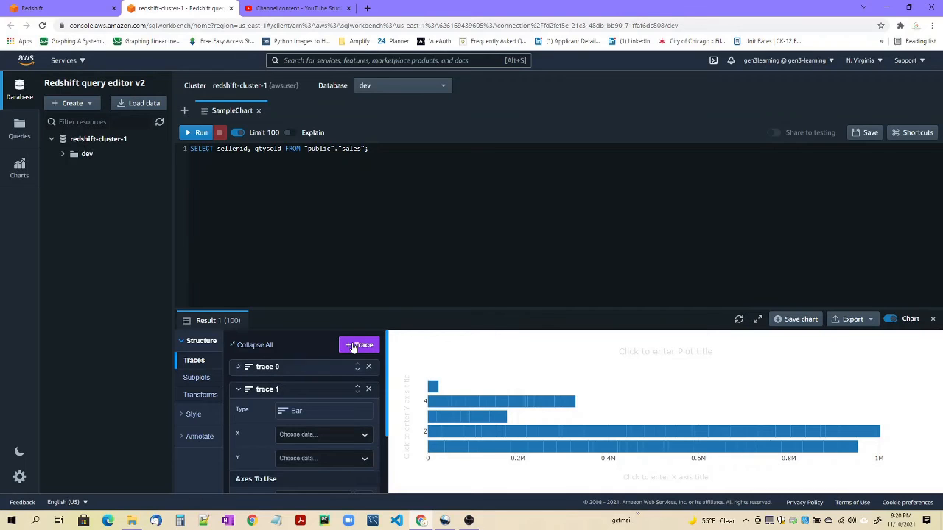
{"action": "left_click_drag", "start_coordinate": [375, 306], "coordinate": [374, 246]}
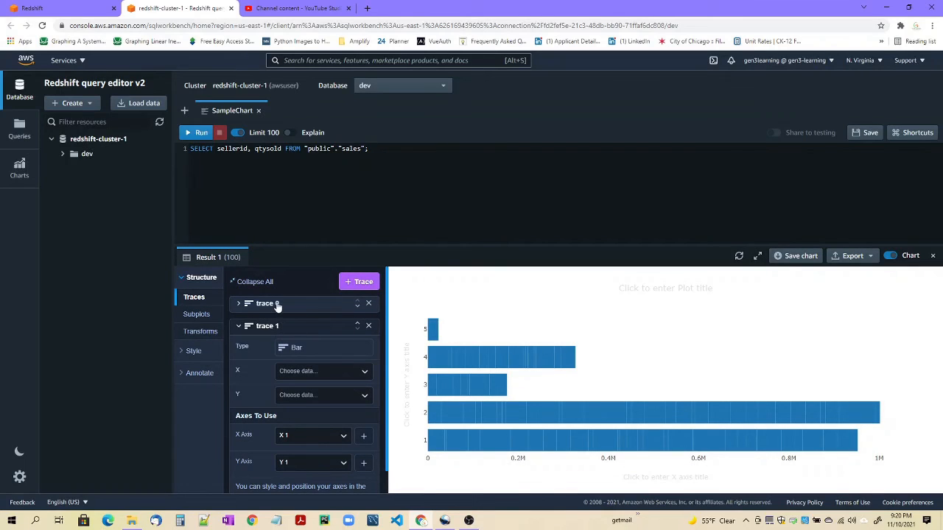
{"action": "left_click", "coordinate": [248, 307]}
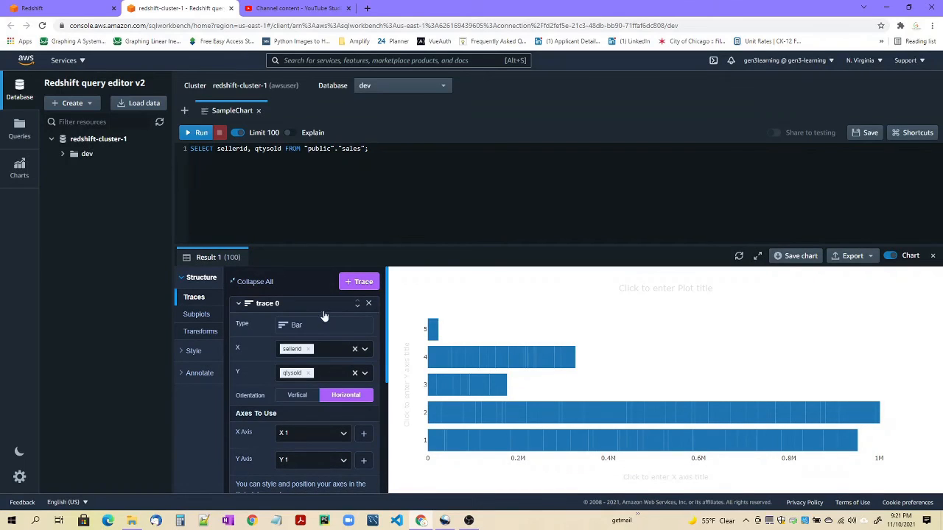
{"action": "left_click", "coordinate": [244, 306]}
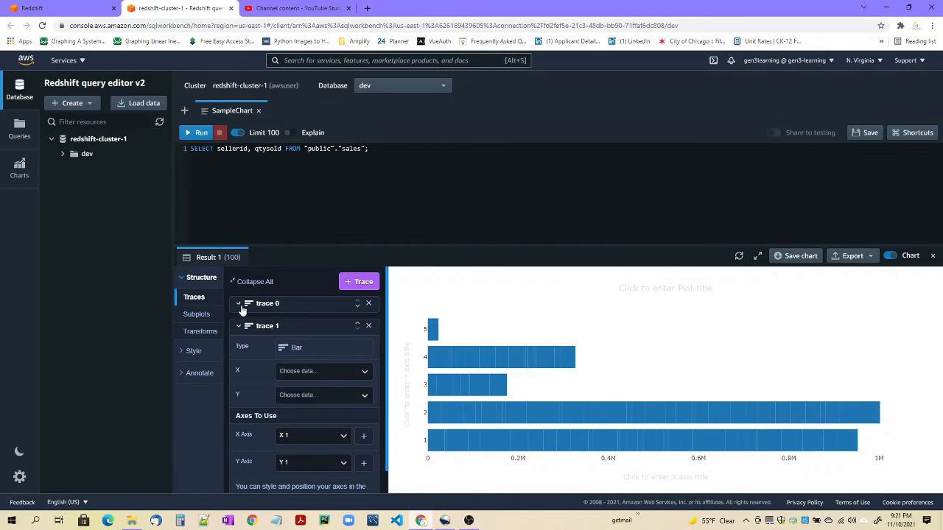
{"action": "left_click", "coordinate": [311, 347]}
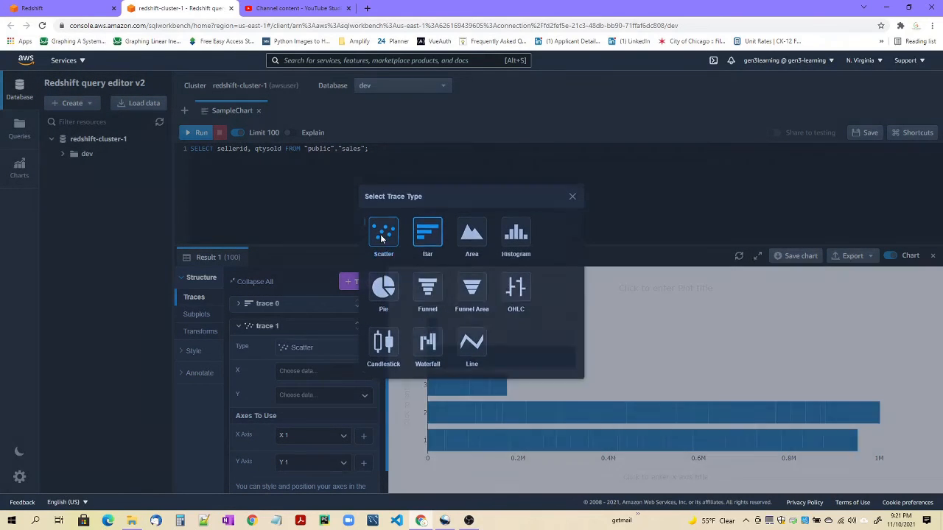
{"action": "left_click", "coordinate": [381, 238]}
- Plot sellerid as X and qtysold as Y in the scatter trace
{"action": "left_click", "coordinate": [322, 373]}
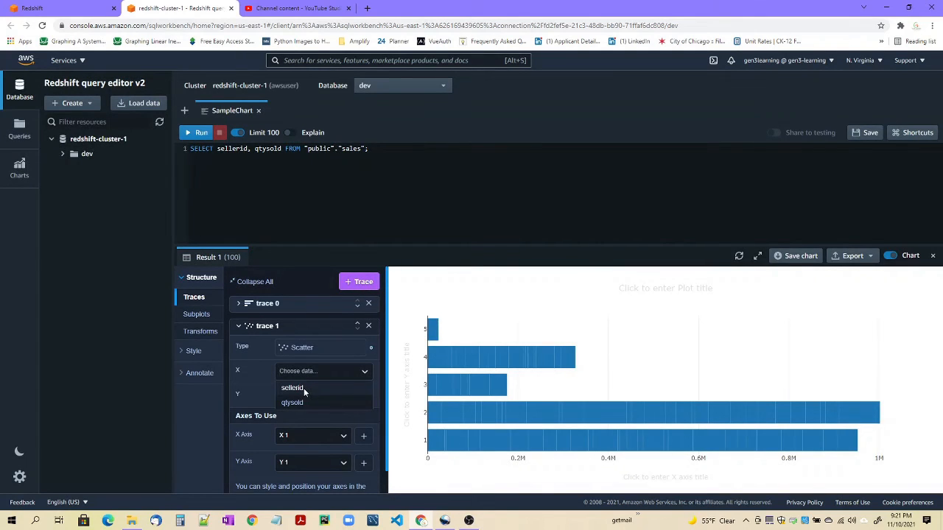
{"action": "left_click", "coordinate": [305, 389]}
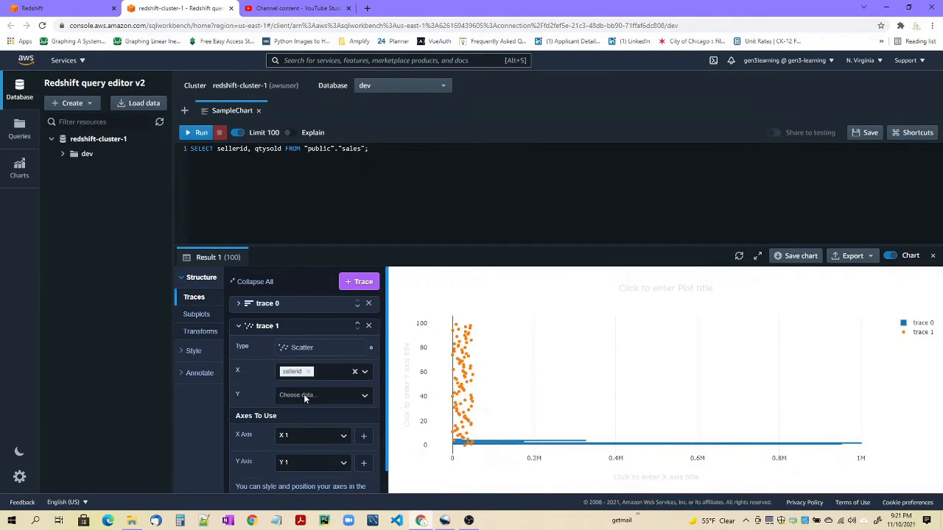
{"action": "left_click", "coordinate": [304, 394]}
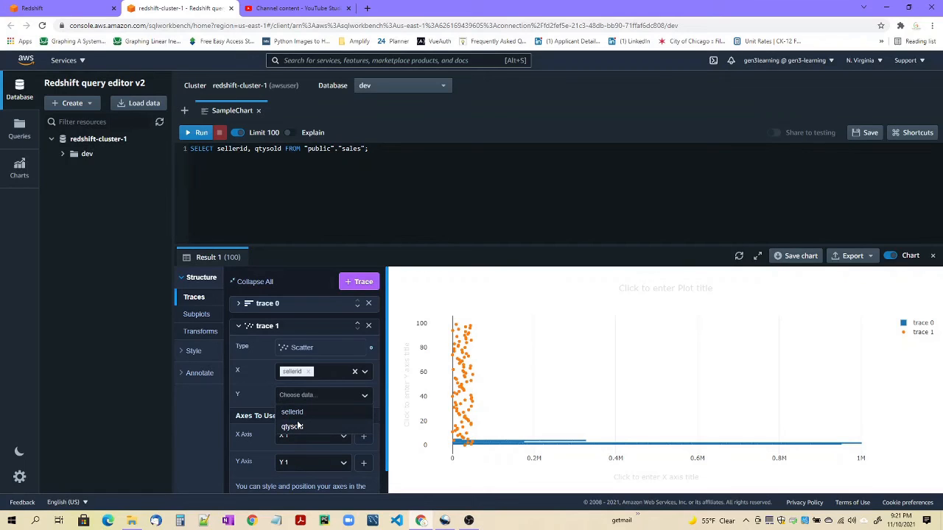
{"action": "left_click", "coordinate": [292, 426]}
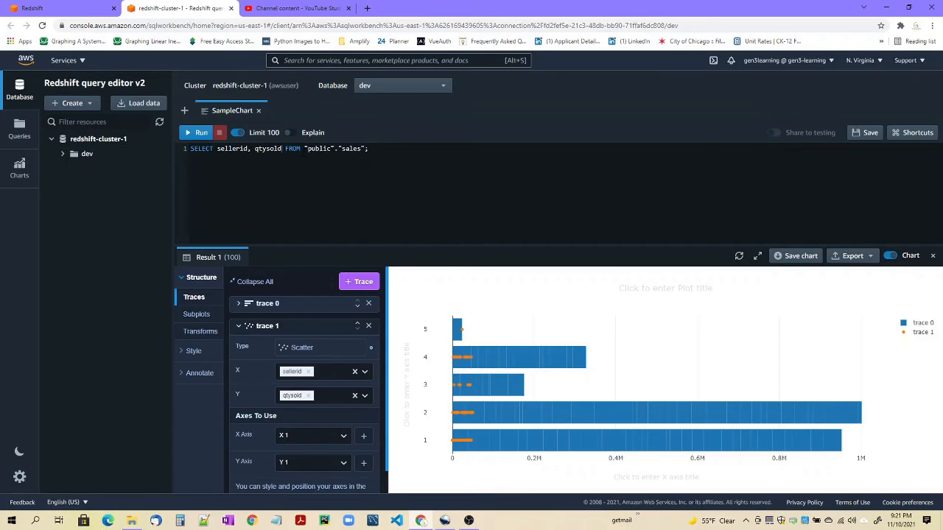
- Add the pricepaid column to the query, rerun it, and use pricepaid instead of qtysold as the scatter trace's Y data
{"action": "type", "text": ", pricepaid"}
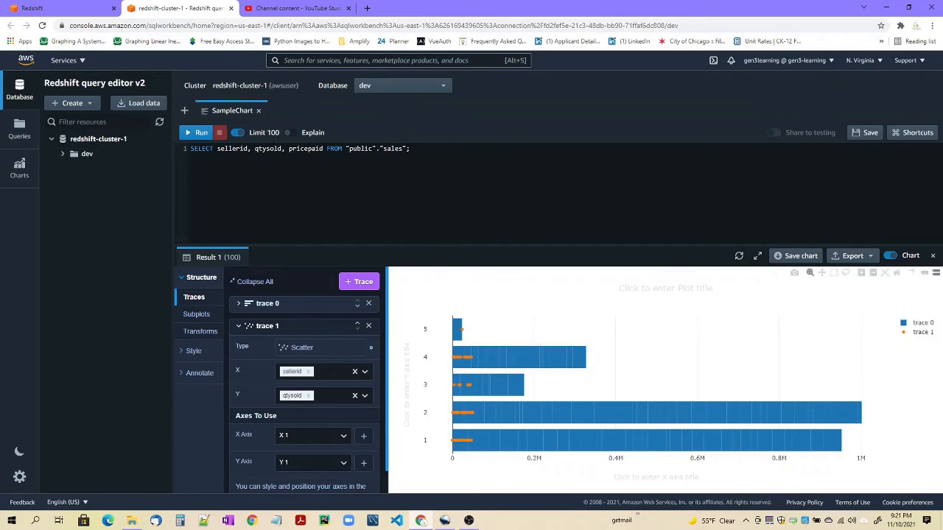
{"action": "left_click", "coordinate": [198, 136]}
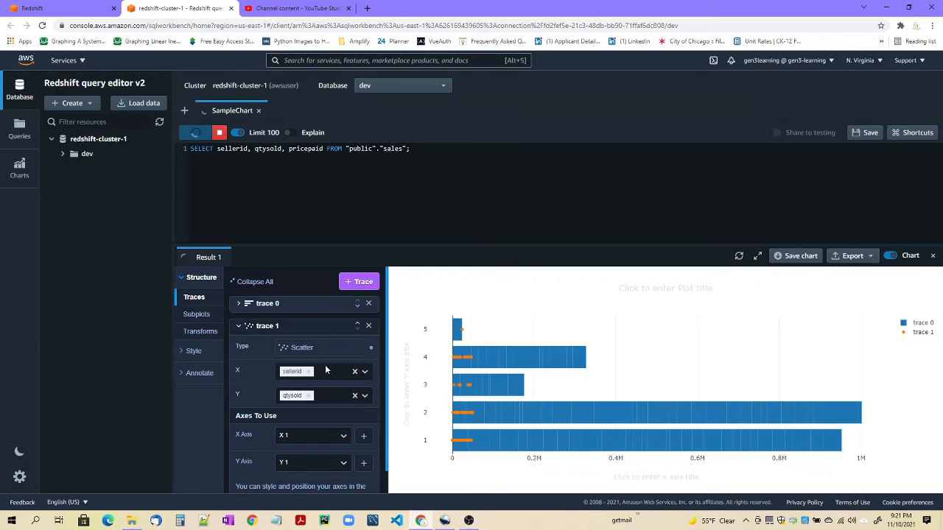
{"action": "left_click", "coordinate": [363, 398]}
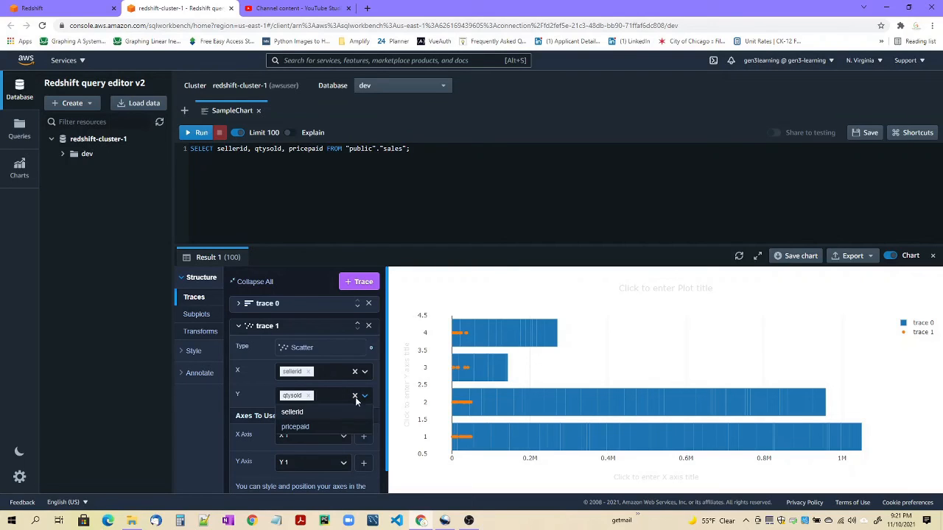
{"action": "left_click", "coordinate": [298, 431]}
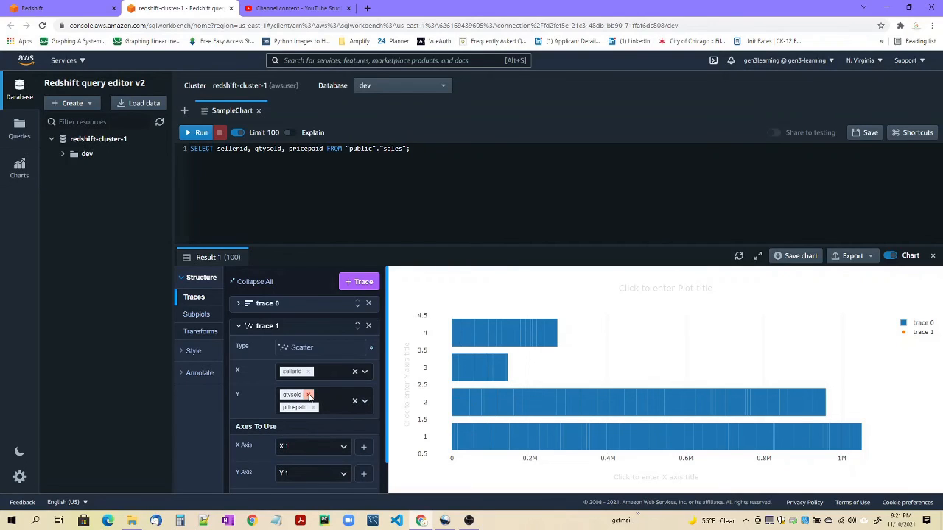
{"action": "left_click", "coordinate": [309, 395]}
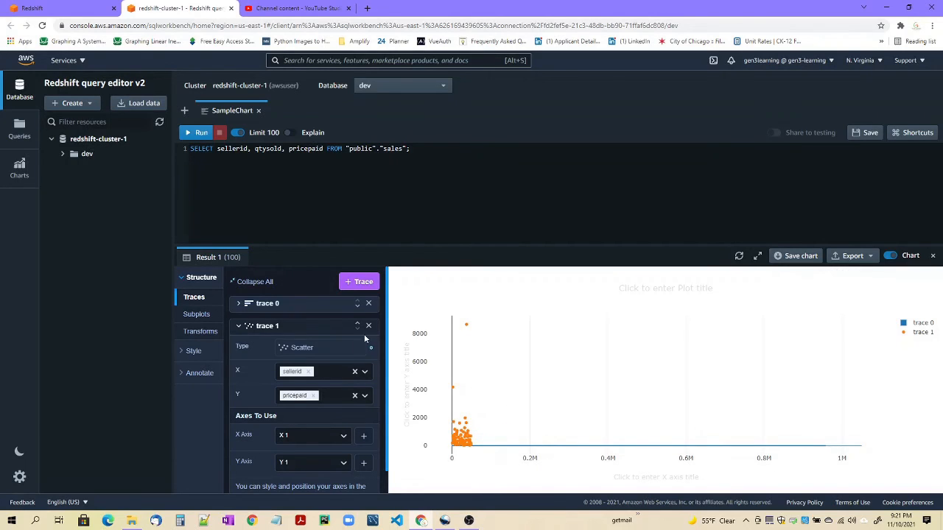
- Try the Vertical orientation for trace 0's bars, return it to Horizontal and review the trace's axis settings
{"action": "left_click", "coordinate": [239, 326]}
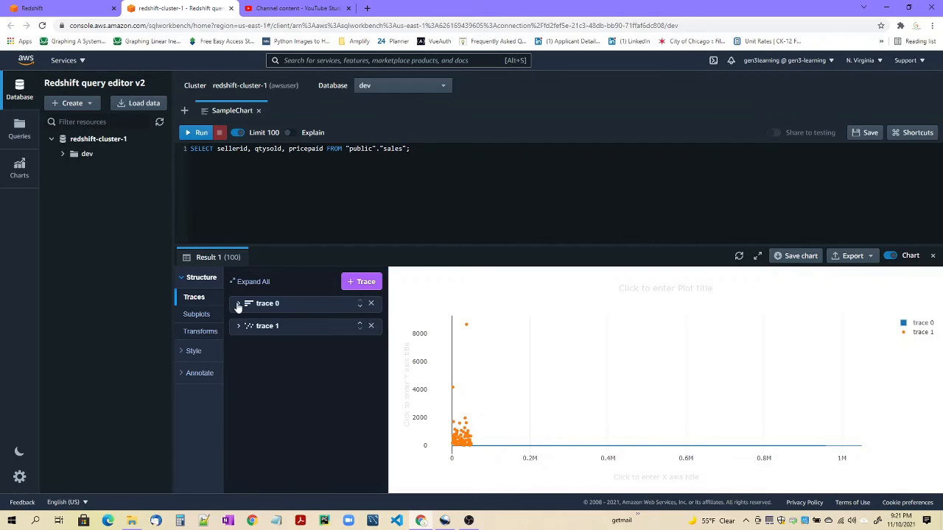
{"action": "left_click", "coordinate": [239, 305]}
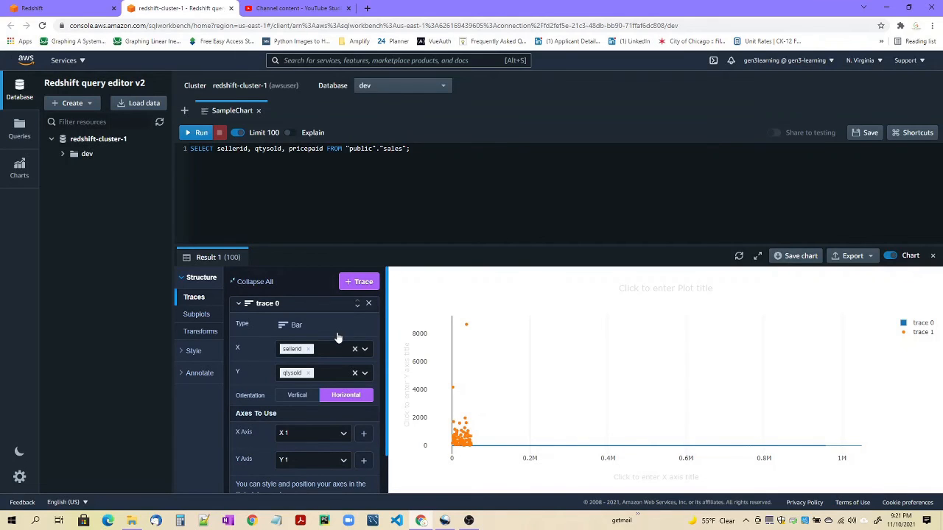
{"action": "left_click", "coordinate": [291, 396]}
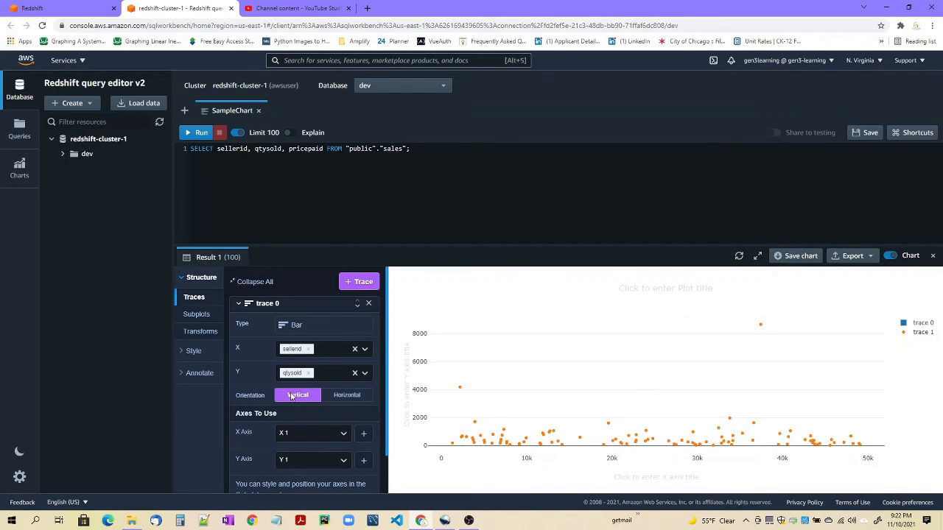
{"action": "left_click", "coordinate": [347, 400]}
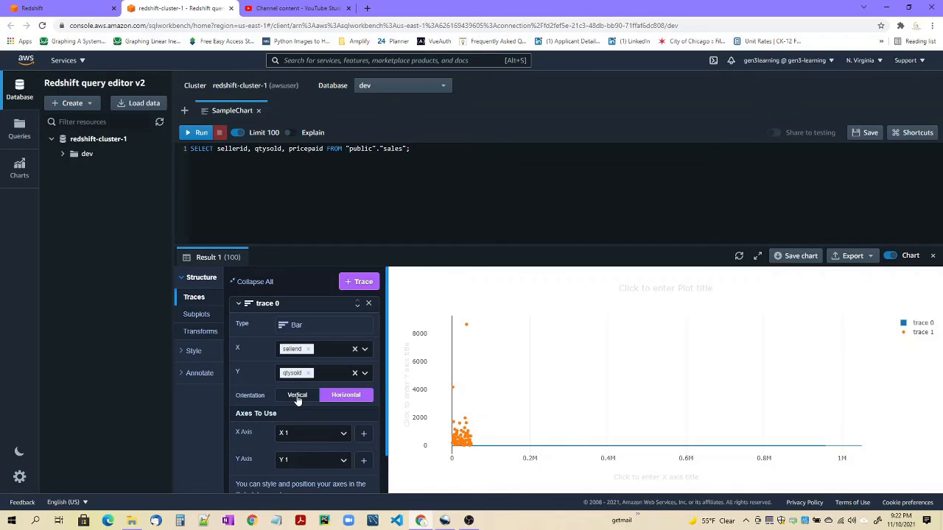
{"action": "scroll", "coordinate": [311, 451], "scroll_direction": "down", "scroll_amount": 1}
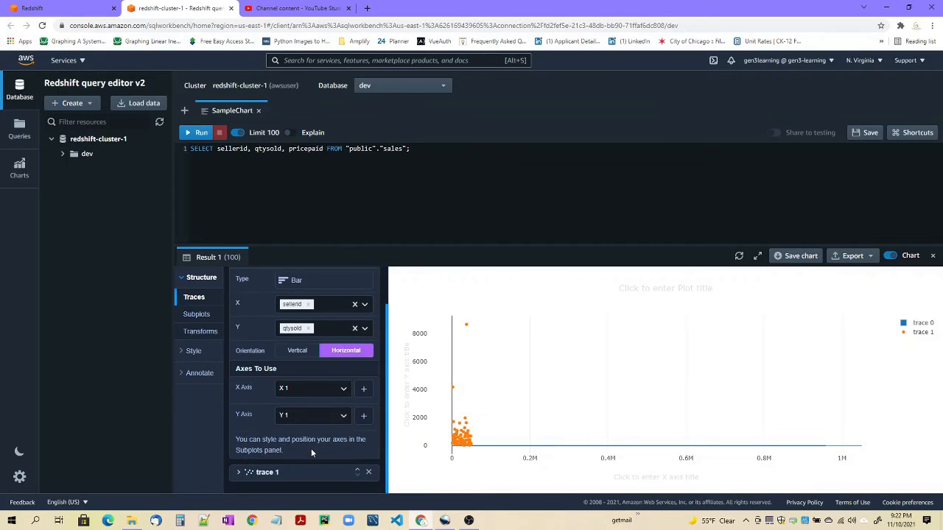
{"action": "scroll", "coordinate": [277, 383], "scroll_direction": "up", "scroll_amount": 1}
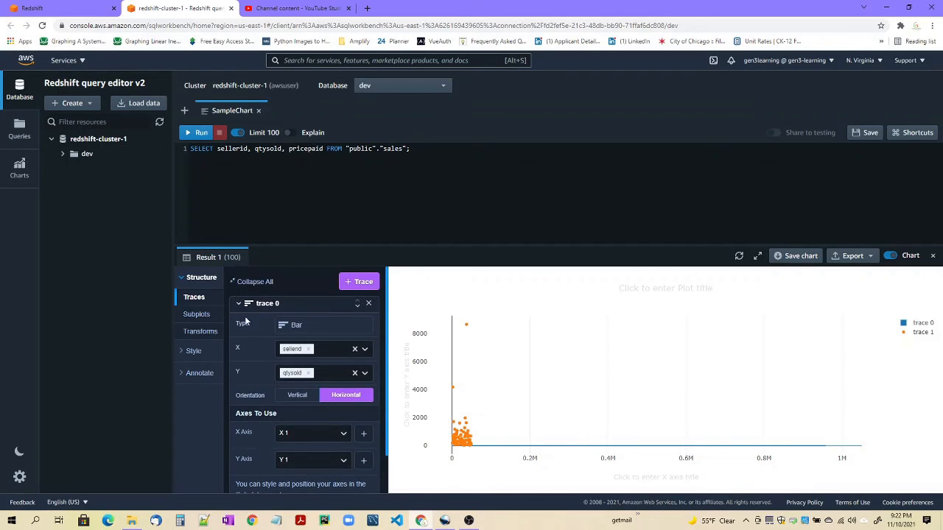
{"action": "left_click", "coordinate": [239, 304]}
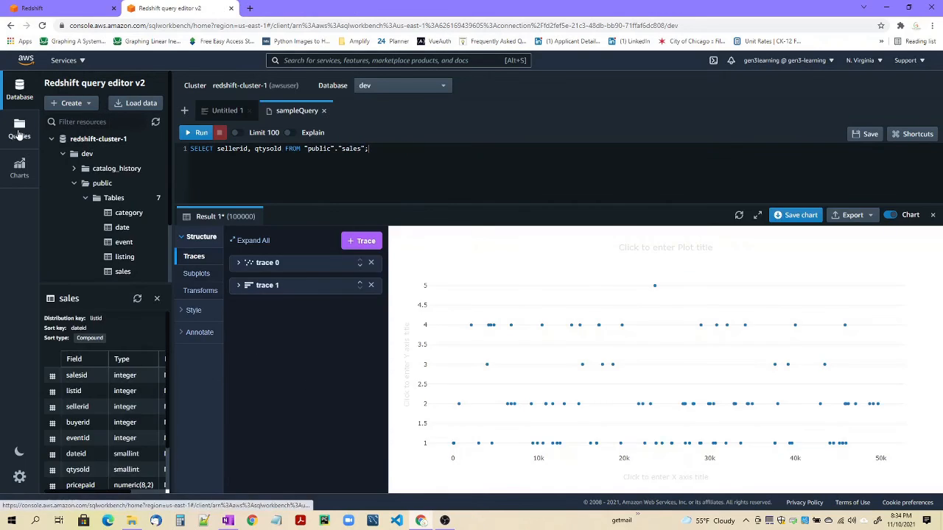
- Try to share the saved query sampleQuery with the team and dismiss the sharing notice
{"action": "left_click", "coordinate": [19, 128]}
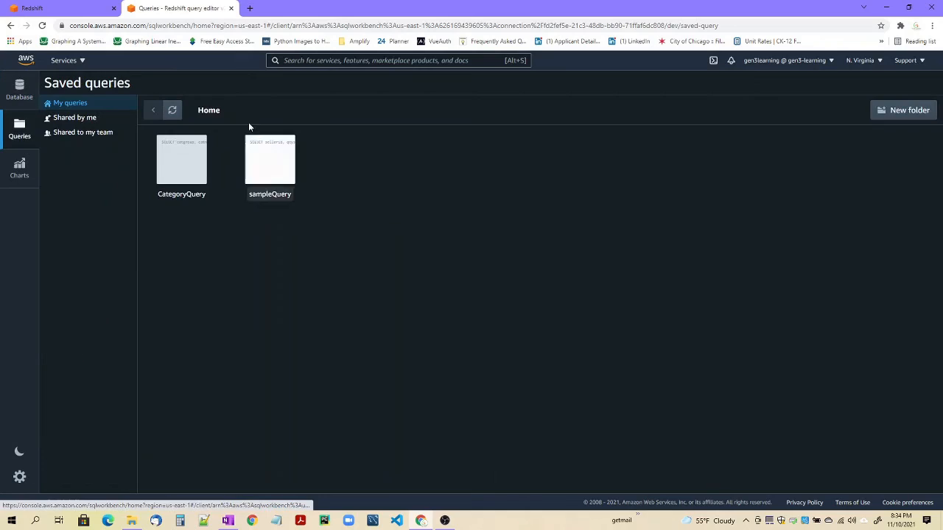
{"action": "right_click", "coordinate": [255, 161]}
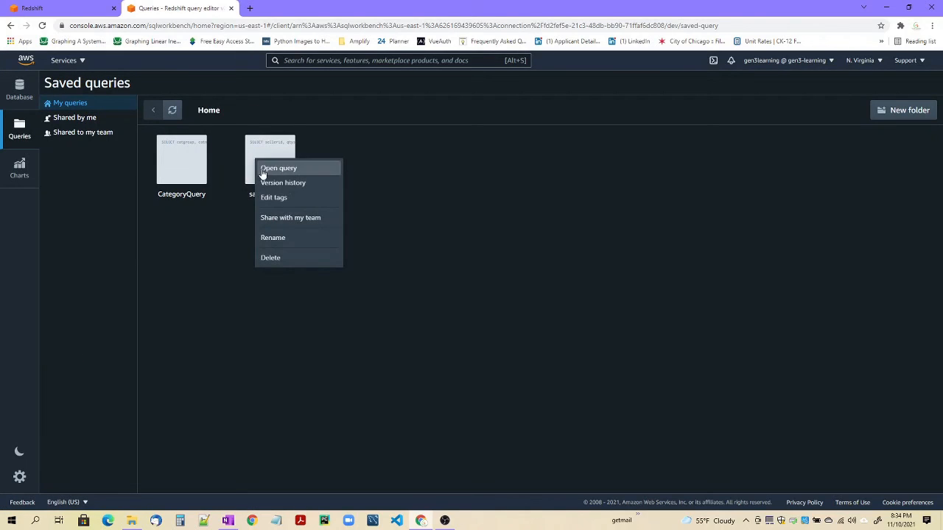
{"action": "left_click", "coordinate": [302, 219]}
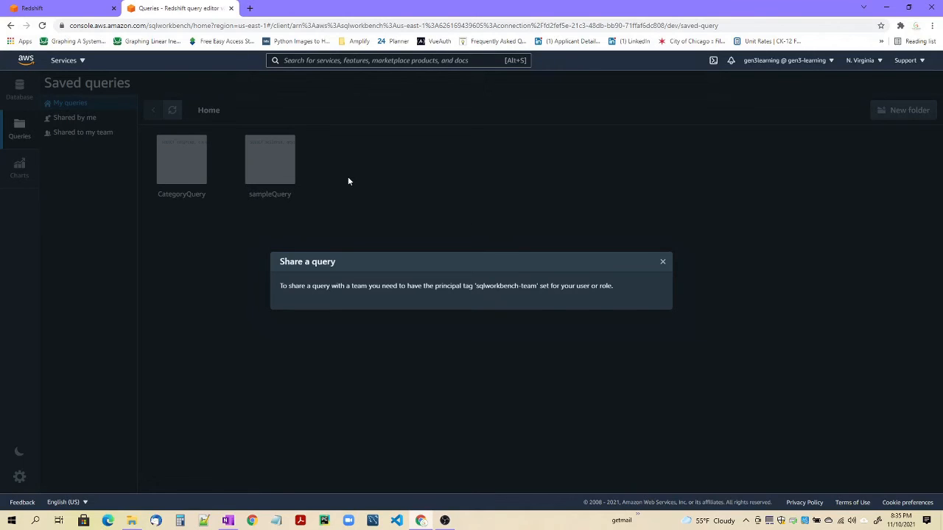
{"action": "left_click", "coordinate": [663, 262]}
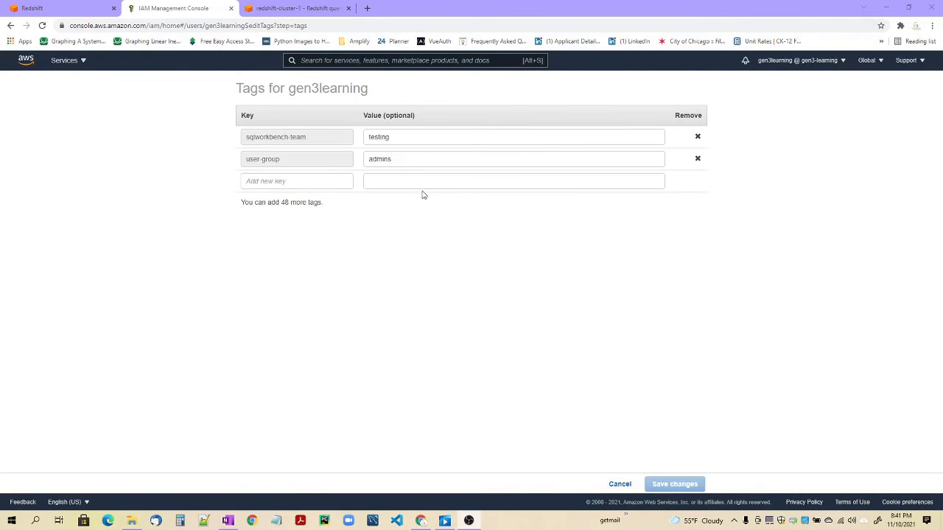
- Examine the sqlworkbench-team tag and its value in the IAM user's tags, and copy the tag key
{"action": "left_click_drag", "start_coordinate": [289, 88], "coordinate": [378, 89]}
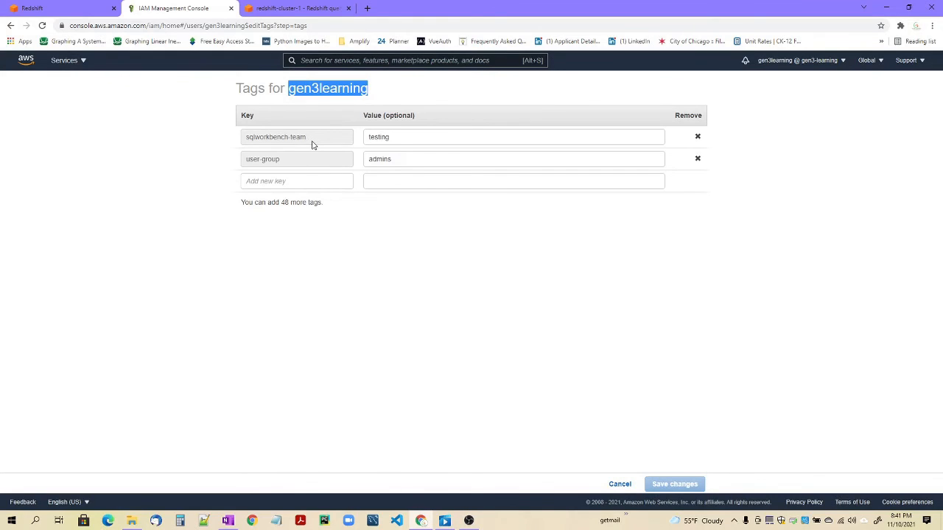
{"action": "left_click", "coordinate": [432, 141]}
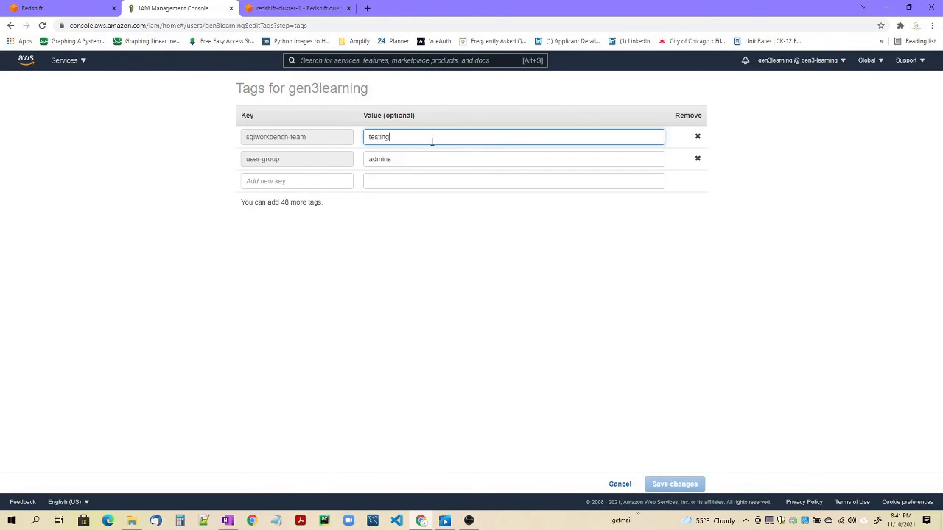
{"action": "left_click_drag", "start_coordinate": [431, 141], "coordinate": [367, 139]}
{"action": "left_click", "coordinate": [395, 138]}
{"action": "left_click_drag", "start_coordinate": [405, 137], "coordinate": [348, 140]}
{"action": "left_click_drag", "start_coordinate": [312, 141], "coordinate": [244, 141]}
{"action": "key", "text": "ctrl+c"}
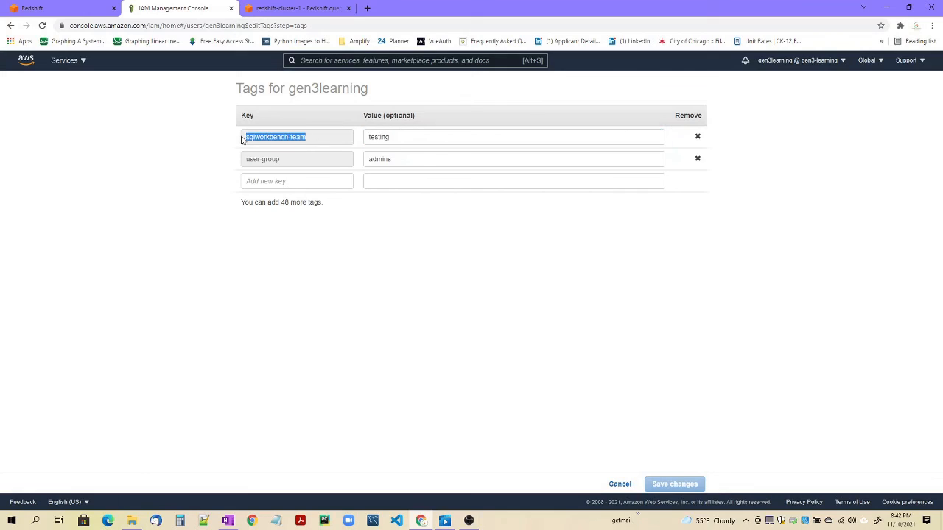
- Try adding another tag with the key sqlworkbench-team to the IAM user, and clear the entered key
{"action": "left_click", "coordinate": [297, 181]}
{"action": "key", "text": "ctrl+v"}
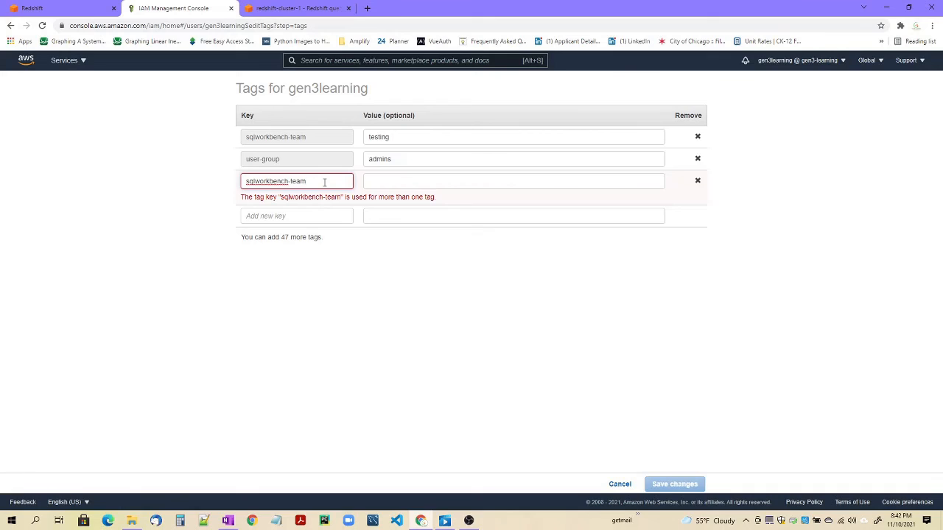
{"action": "left_click_drag", "start_coordinate": [324, 182], "coordinate": [240, 188]}
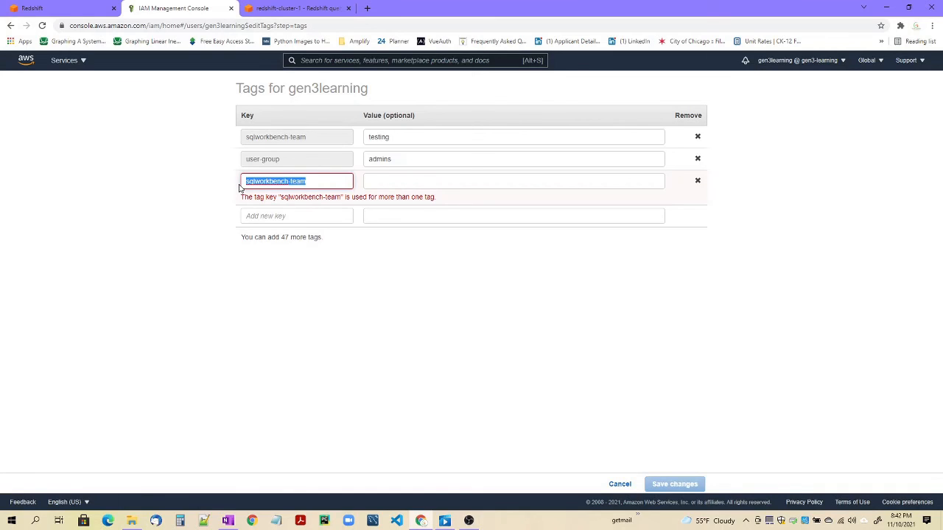
{"action": "key", "text": "BackSpace"}
{"action": "left_click", "coordinate": [193, 198]}
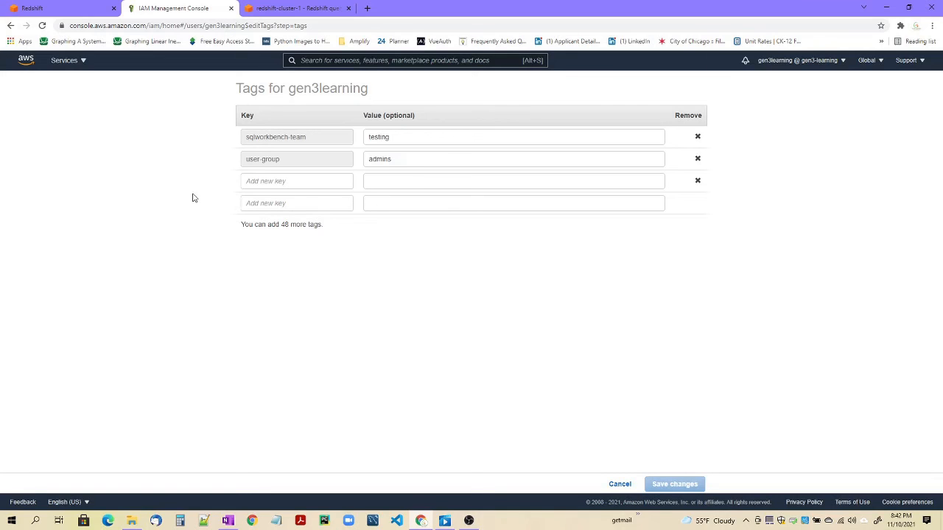
- Examine the value assigned to the IAM user's existing sqlworkbench-team tag
{"action": "left_click", "coordinate": [417, 138]}
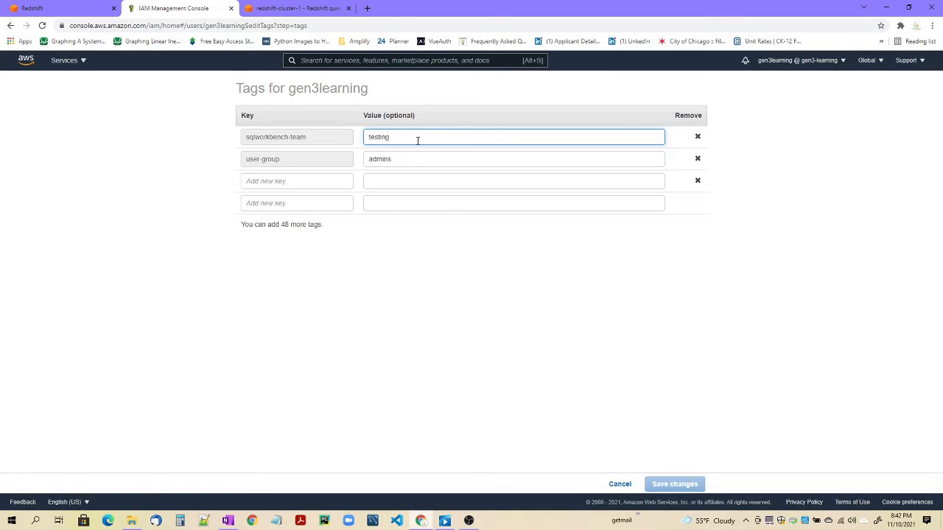
{"action": "left_click_drag", "start_coordinate": [417, 140], "coordinate": [370, 139]}
{"action": "left_click", "coordinate": [370, 285]}
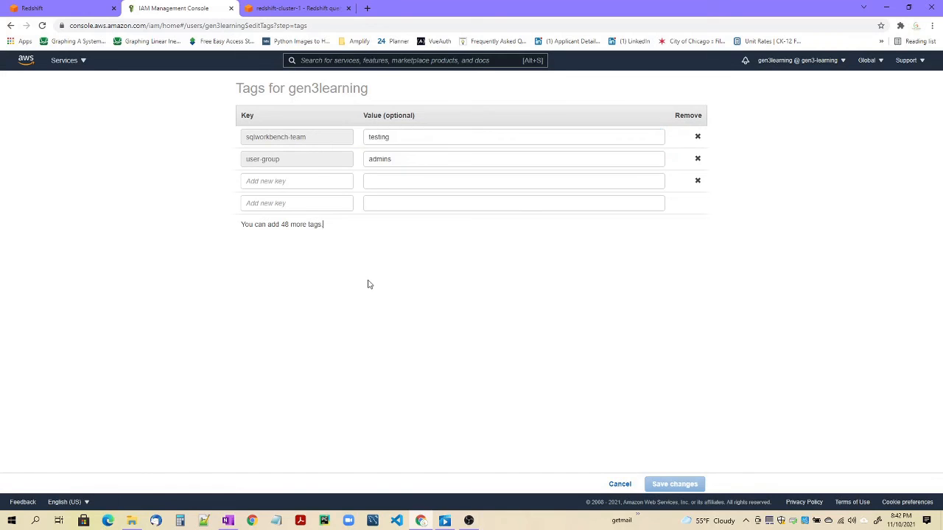
- Switch to Redshift query editor v2, share the saved query testQuery with the team, and review the shared query lists
{"action": "left_click", "coordinate": [295, 8]}
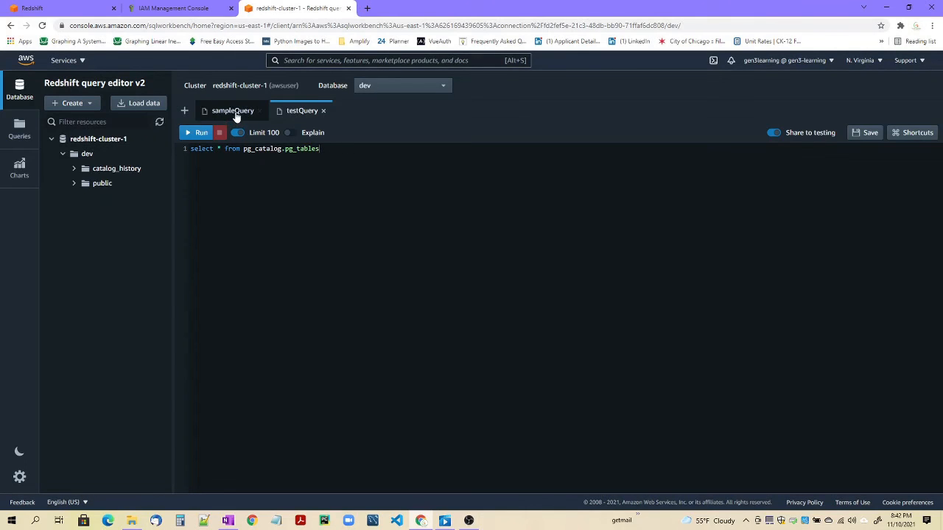
{"action": "left_click", "coordinate": [19, 129]}
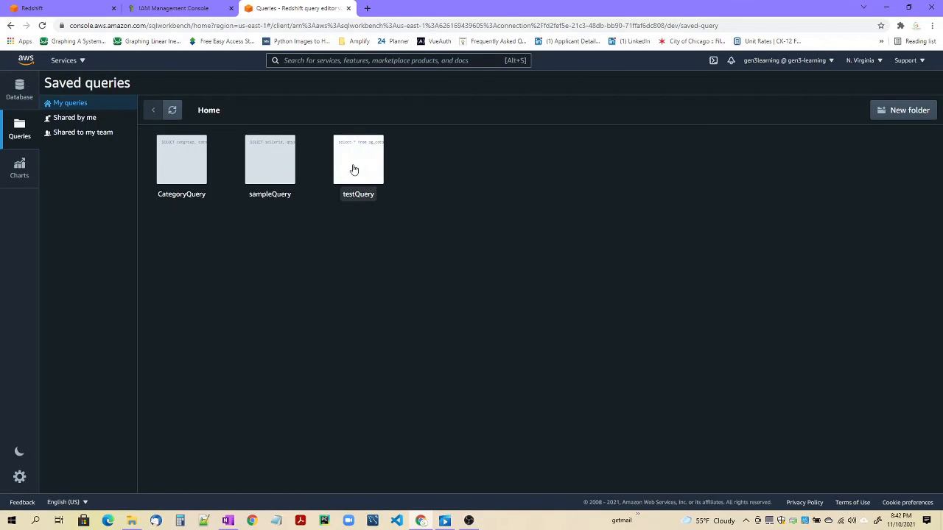
{"action": "right_click", "coordinate": [276, 169]}
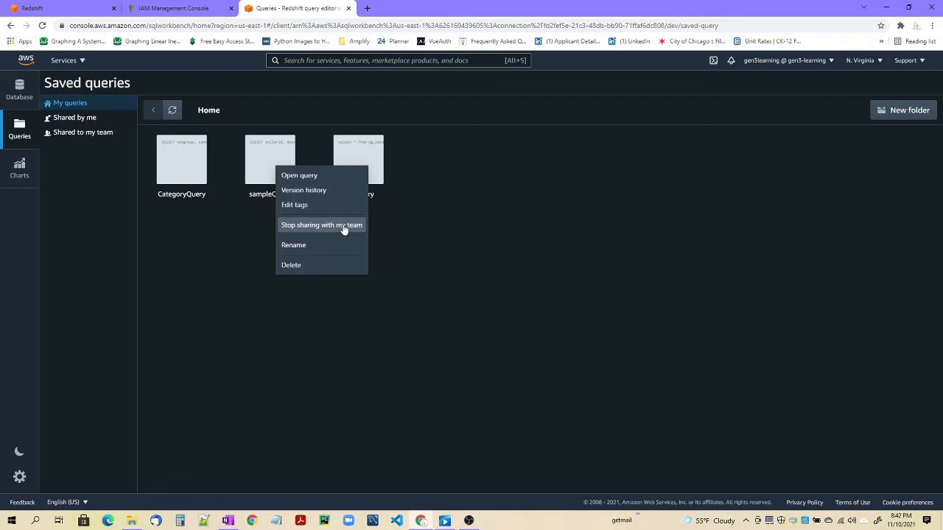
{"action": "left_click", "coordinate": [423, 218]}
{"action": "right_click", "coordinate": [364, 159]}
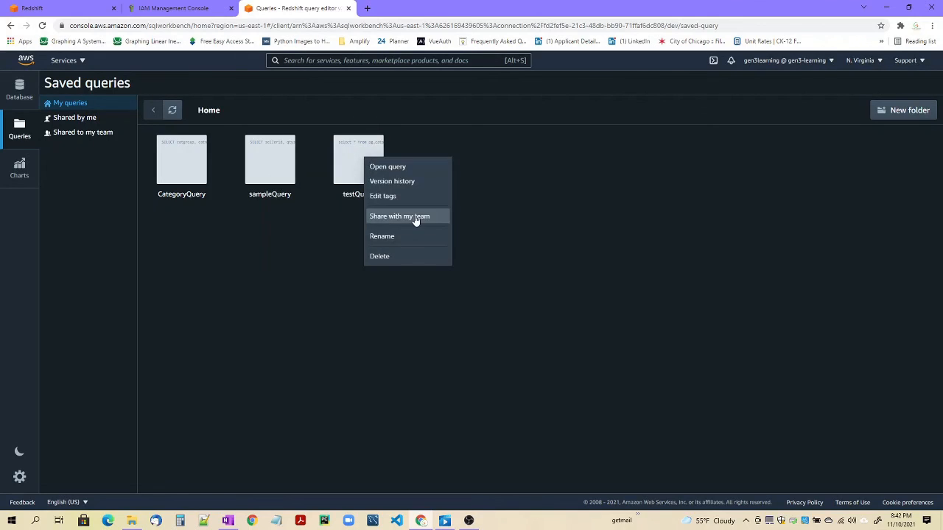
{"action": "left_click", "coordinate": [415, 216]}
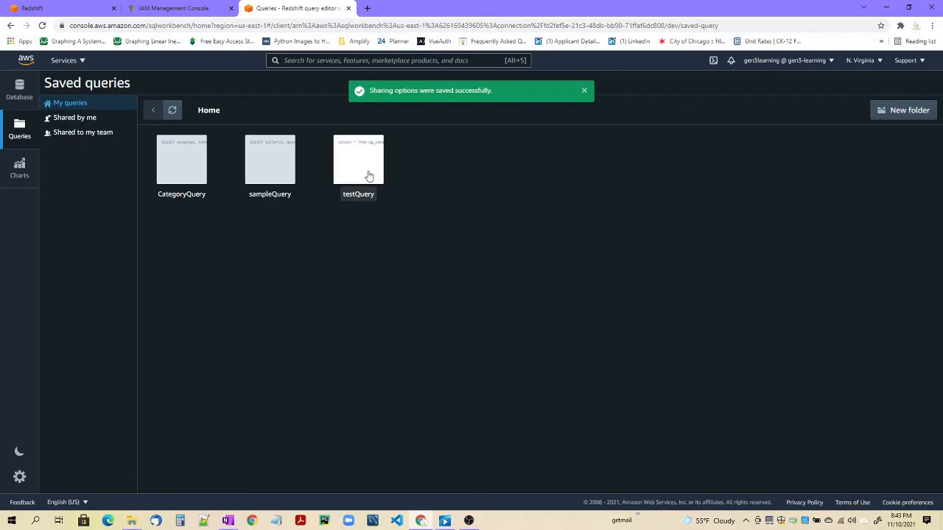
{"action": "left_click", "coordinate": [72, 118]}
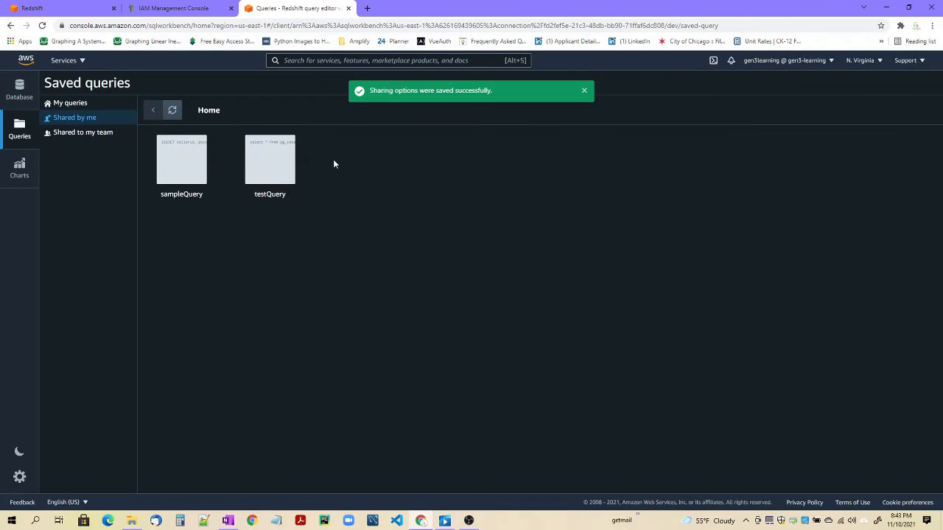
{"action": "left_click", "coordinate": [94, 139]}
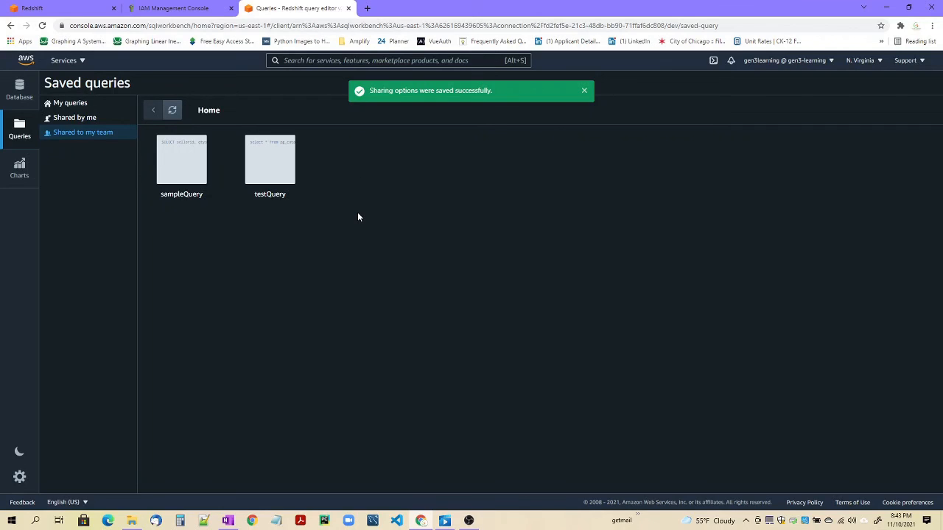
- Stop sharing the saved query sampleQuery with the team
{"action": "left_click", "coordinate": [84, 108]}
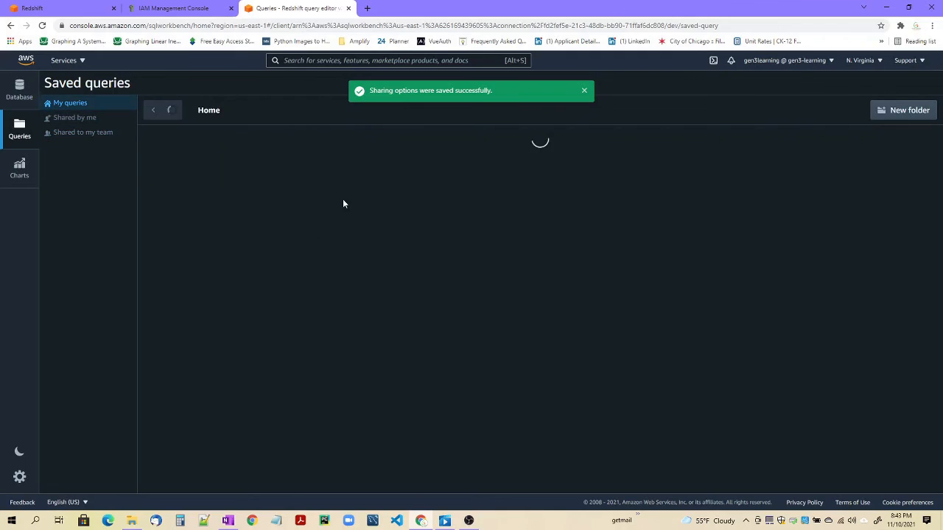
{"action": "right_click", "coordinate": [276, 168]}
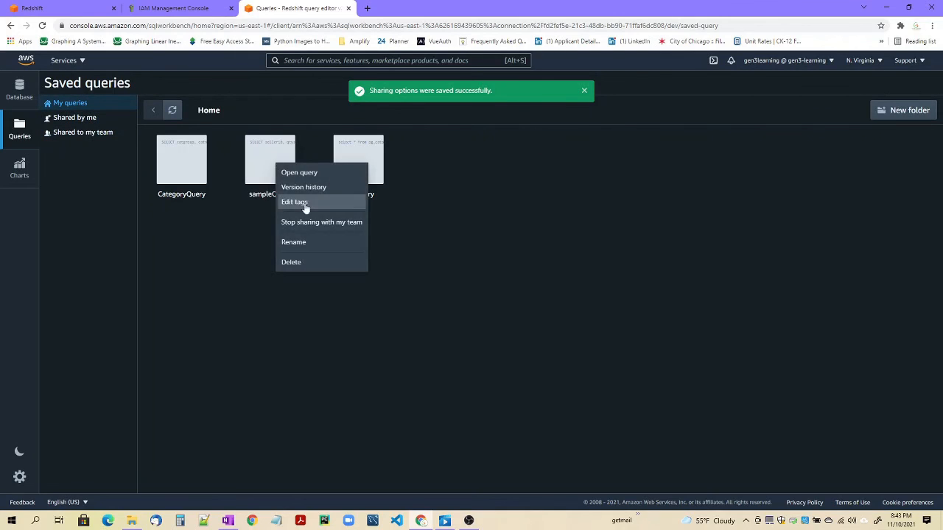
{"action": "left_click", "coordinate": [311, 219]}
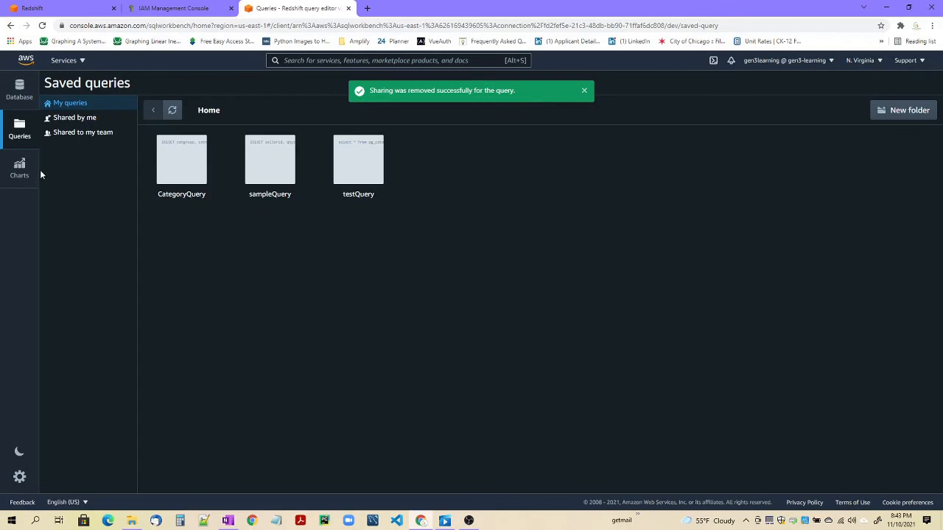
- In the query editor, turn sharing of testQuery to the testing team off and on again, and dismiss the notice
{"action": "left_click", "coordinate": [19, 90]}
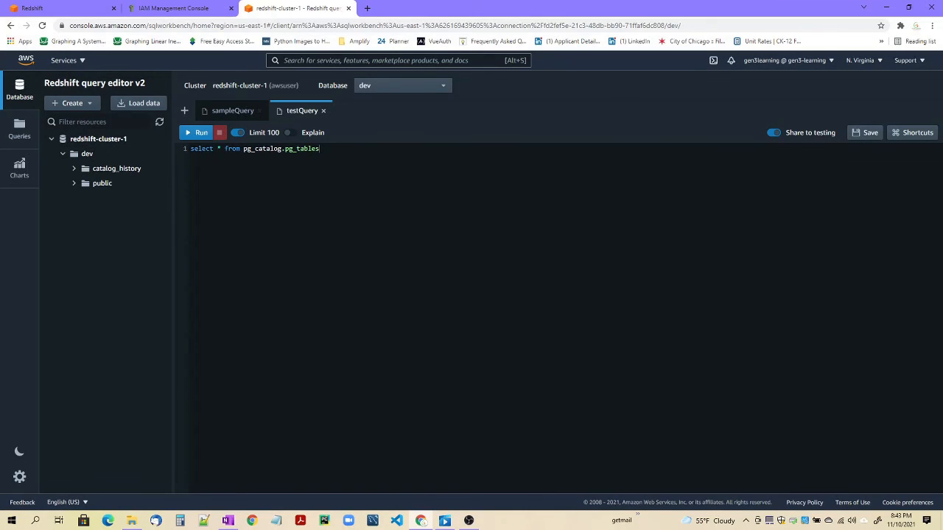
{"action": "left_click", "coordinate": [771, 136]}
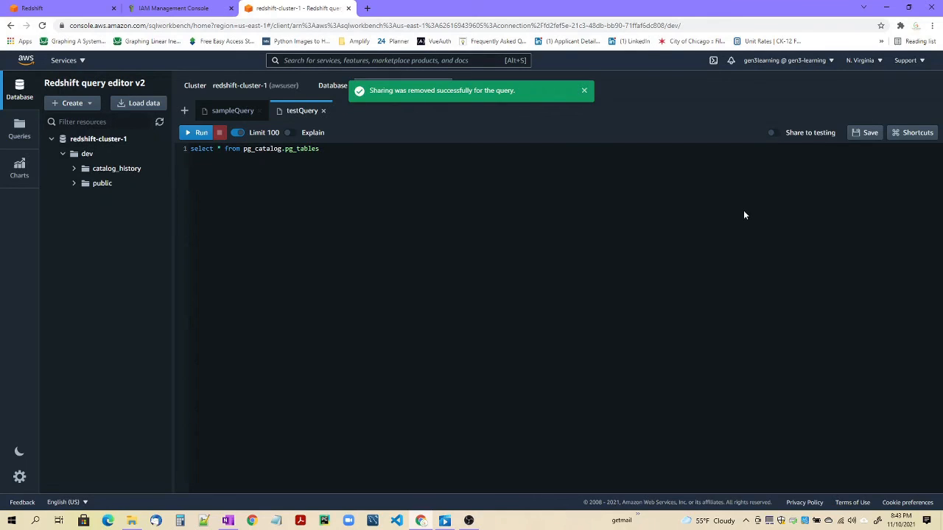
{"action": "left_click", "coordinate": [779, 136]}
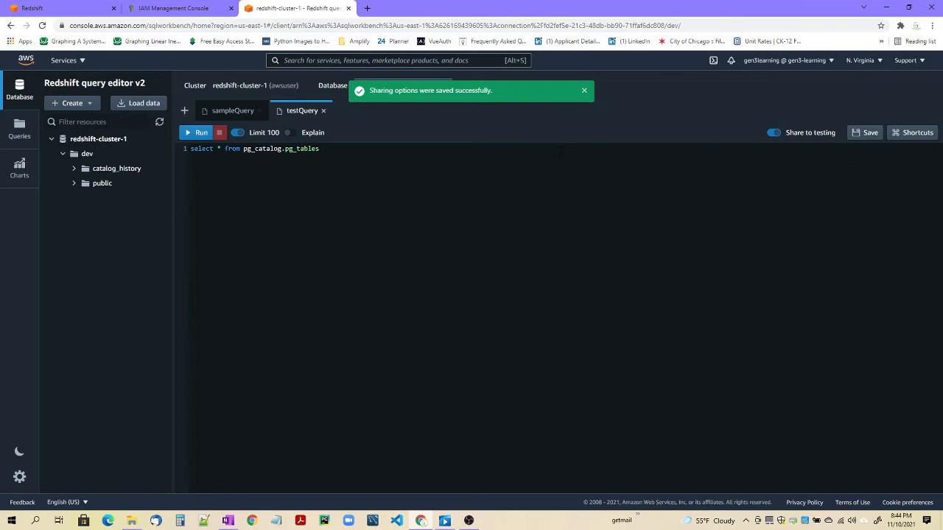
{"action": "left_click", "coordinate": [585, 91]}
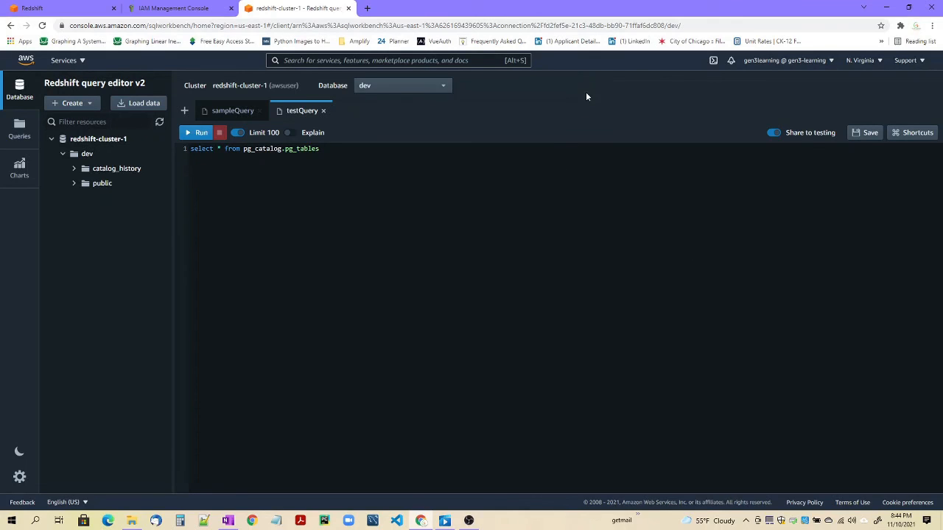